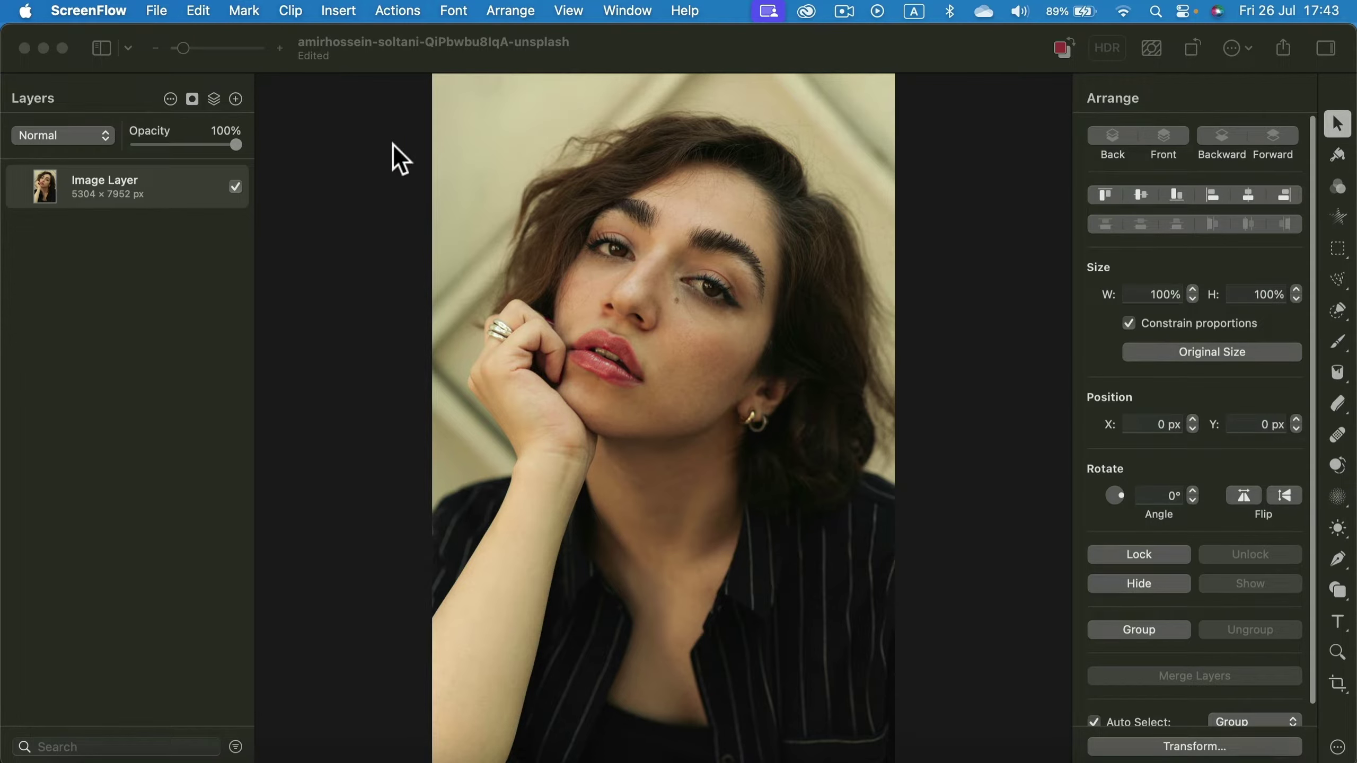
Add an oval mask to the portrait, scale it to about 3583 × 3583 px and position it over the face at about X 860, Y 902 px
click(193, 101)
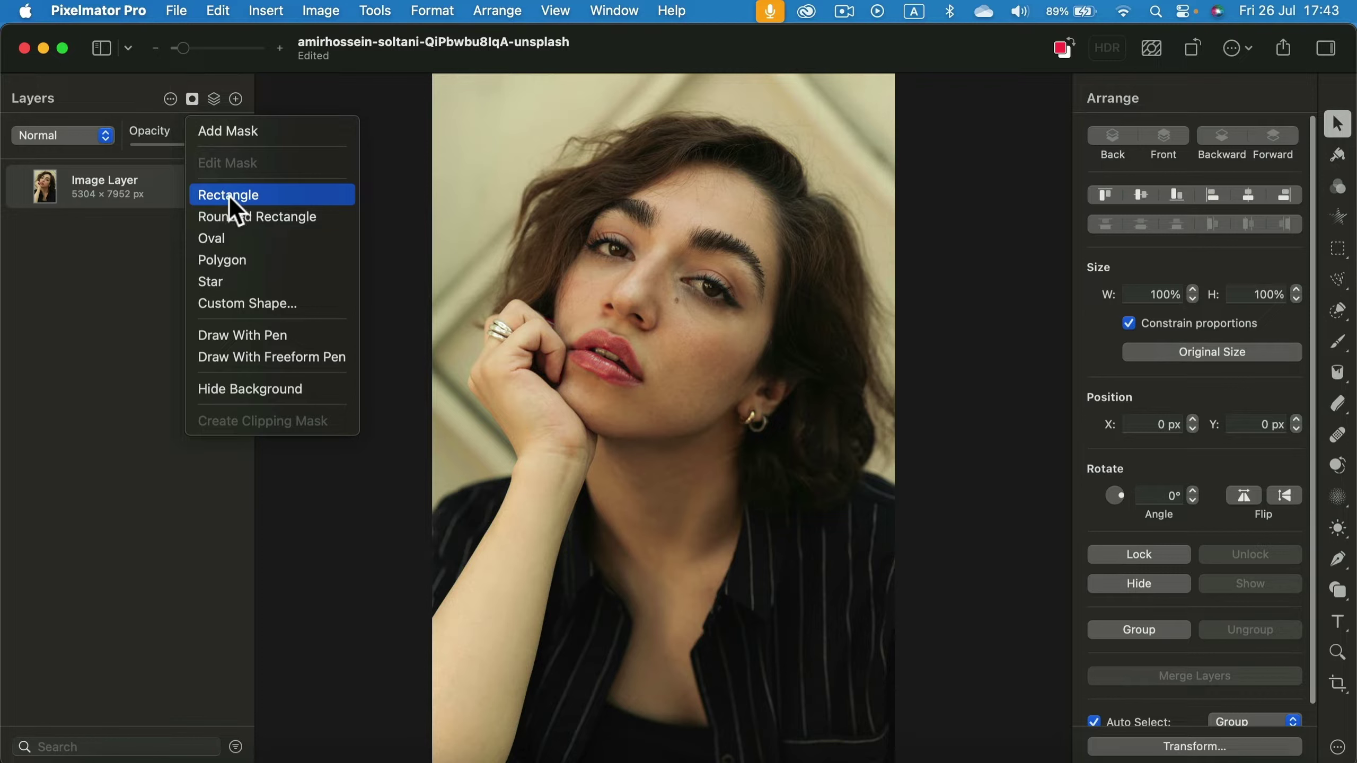
click(222, 235)
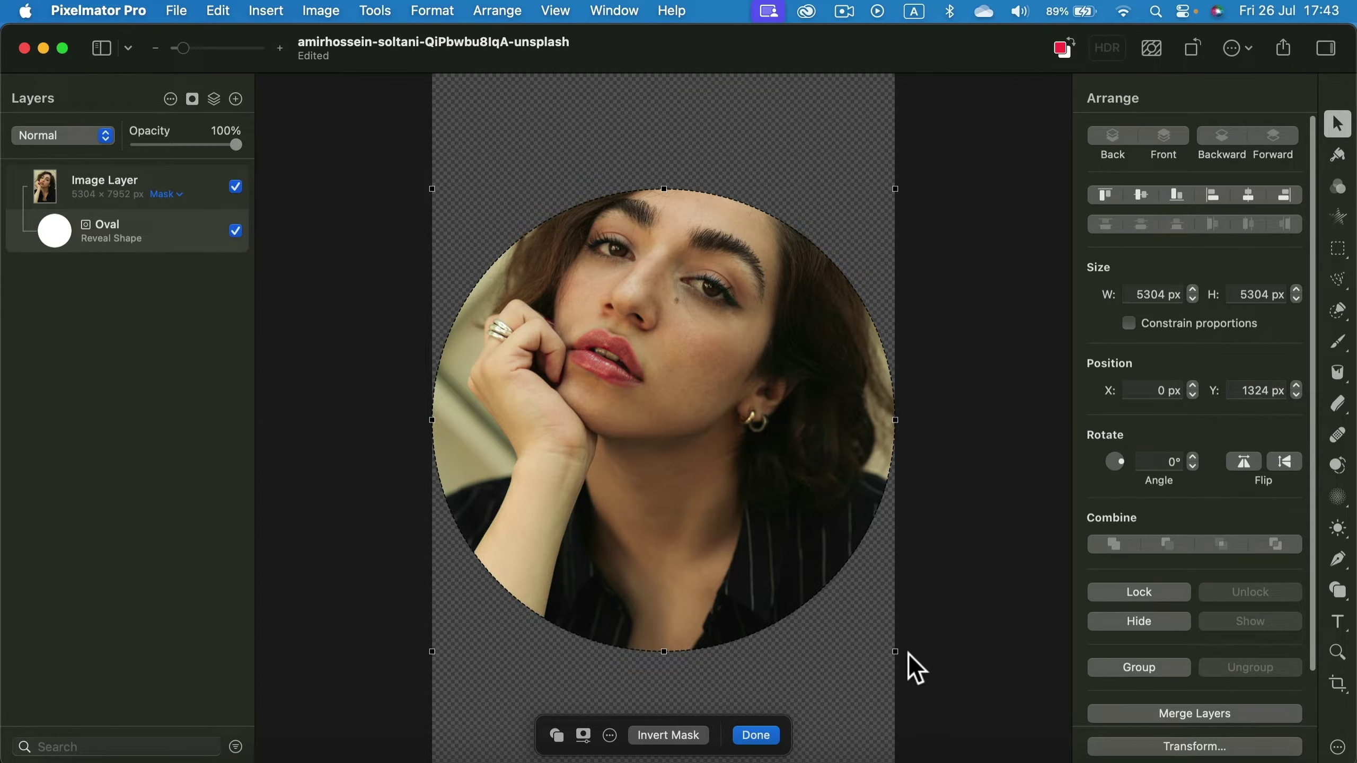
drag(897, 652, 790, 471)
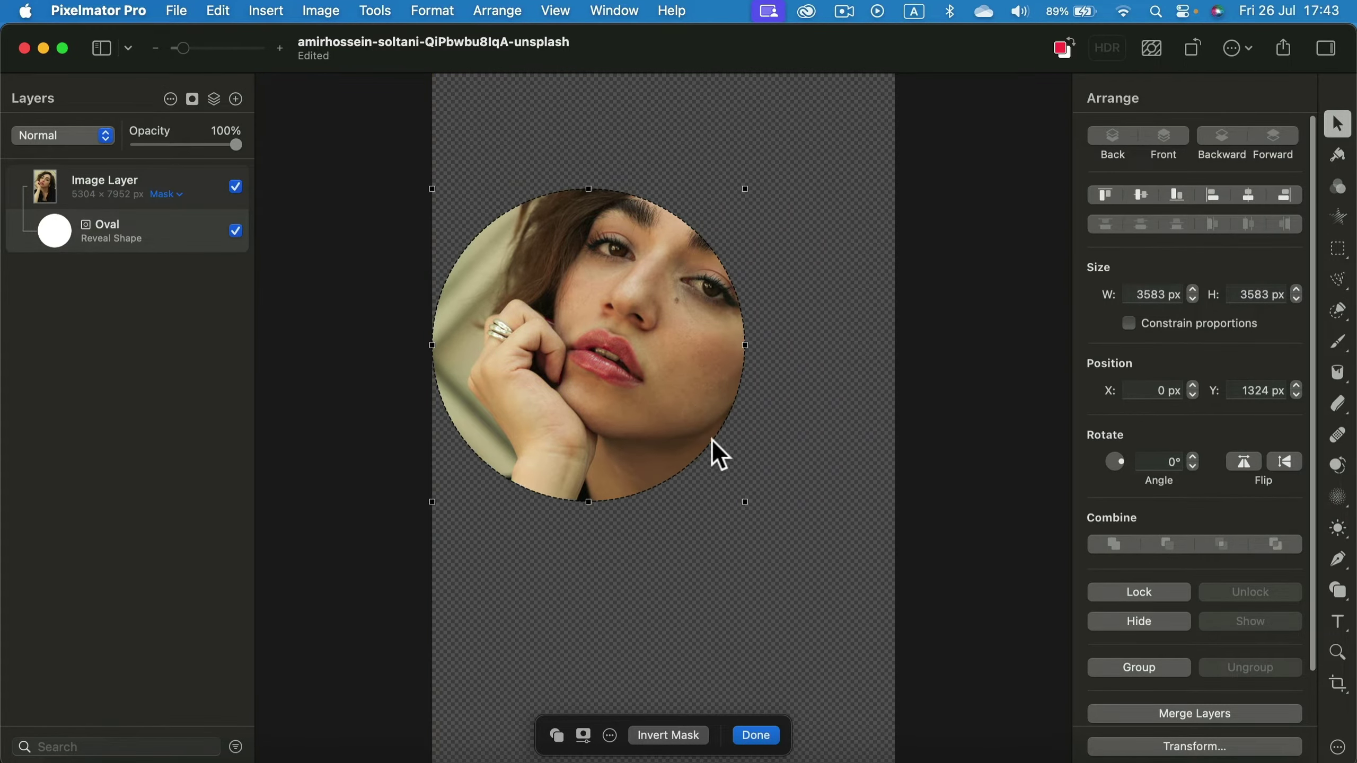
drag(673, 395, 737, 358)
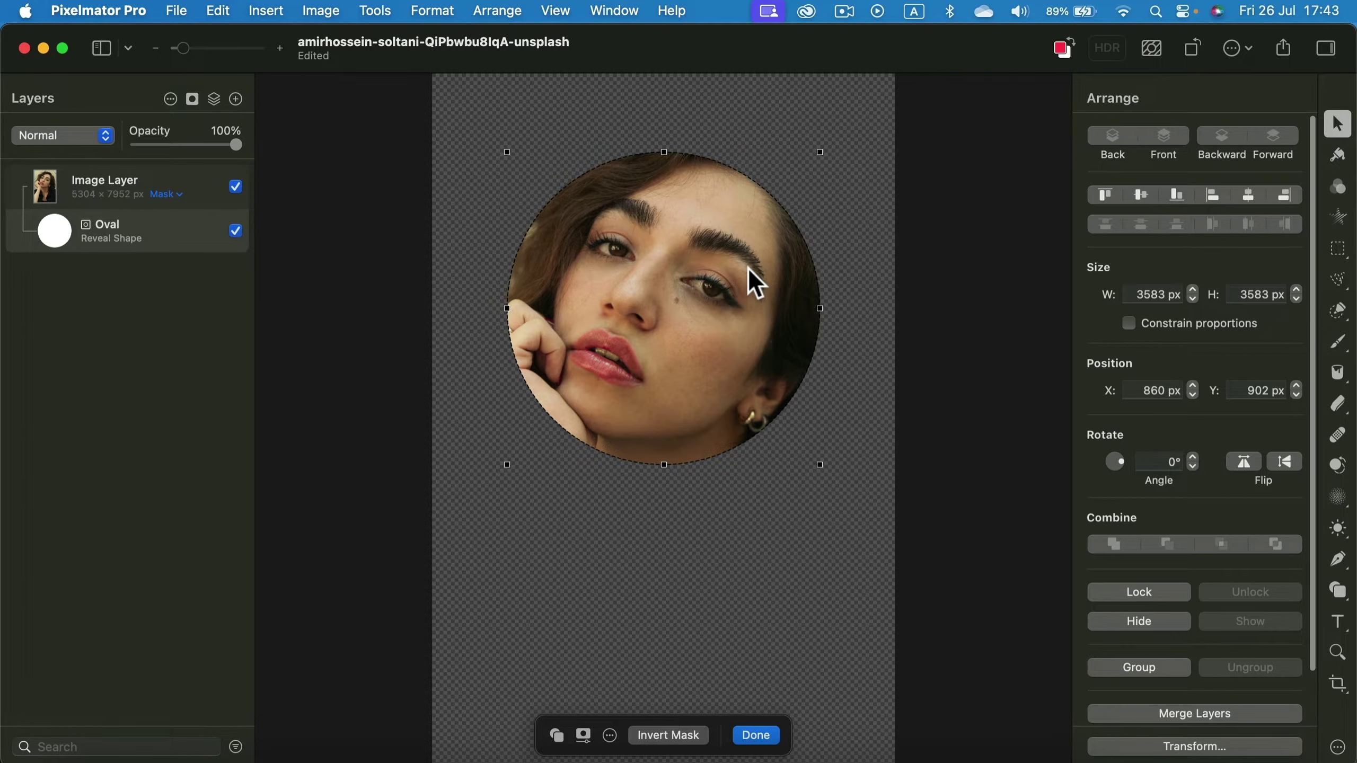
Invert the oval mask and revert the inversion
click(674, 735)
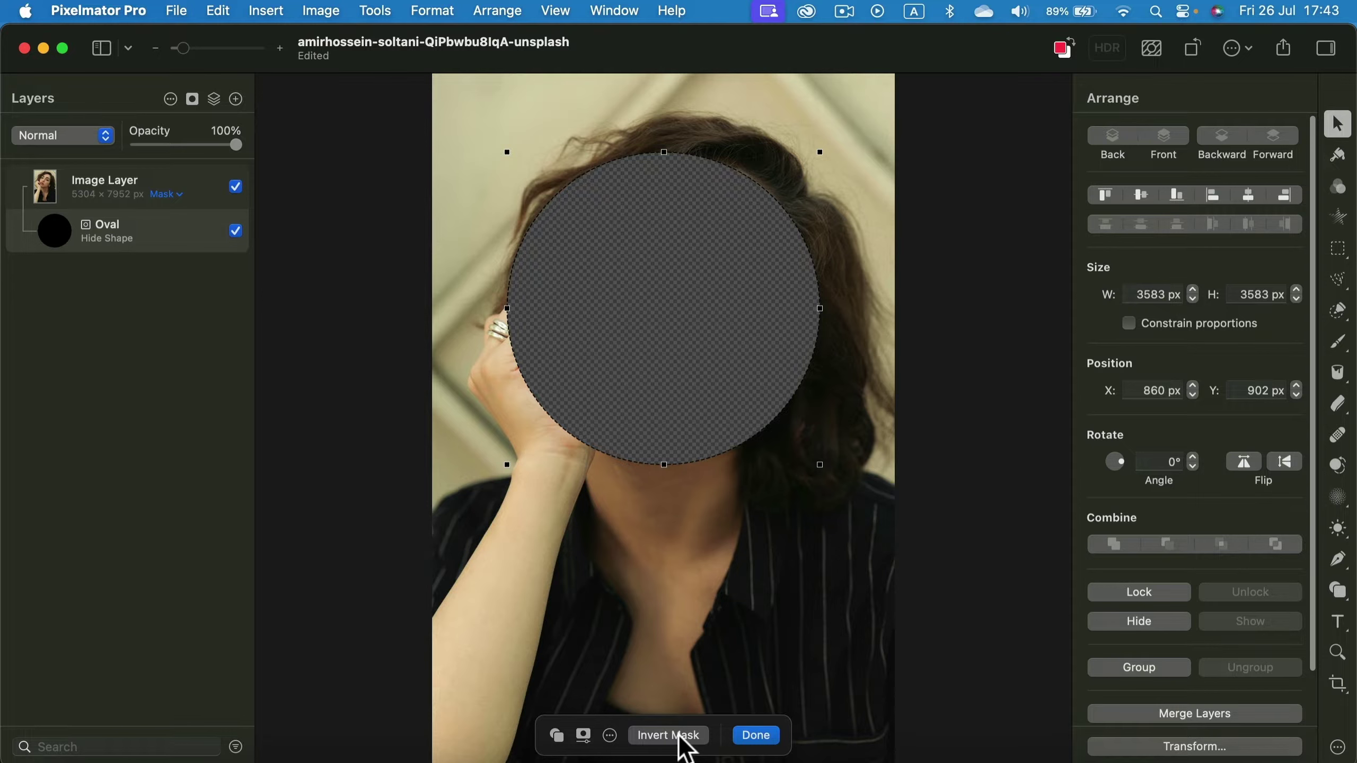
click(677, 736)
Replace the oval mask shape with Arch 3 from the Arches collection and enlarge it to about 3578 × 5430 px around the face and hand
click(556, 736)
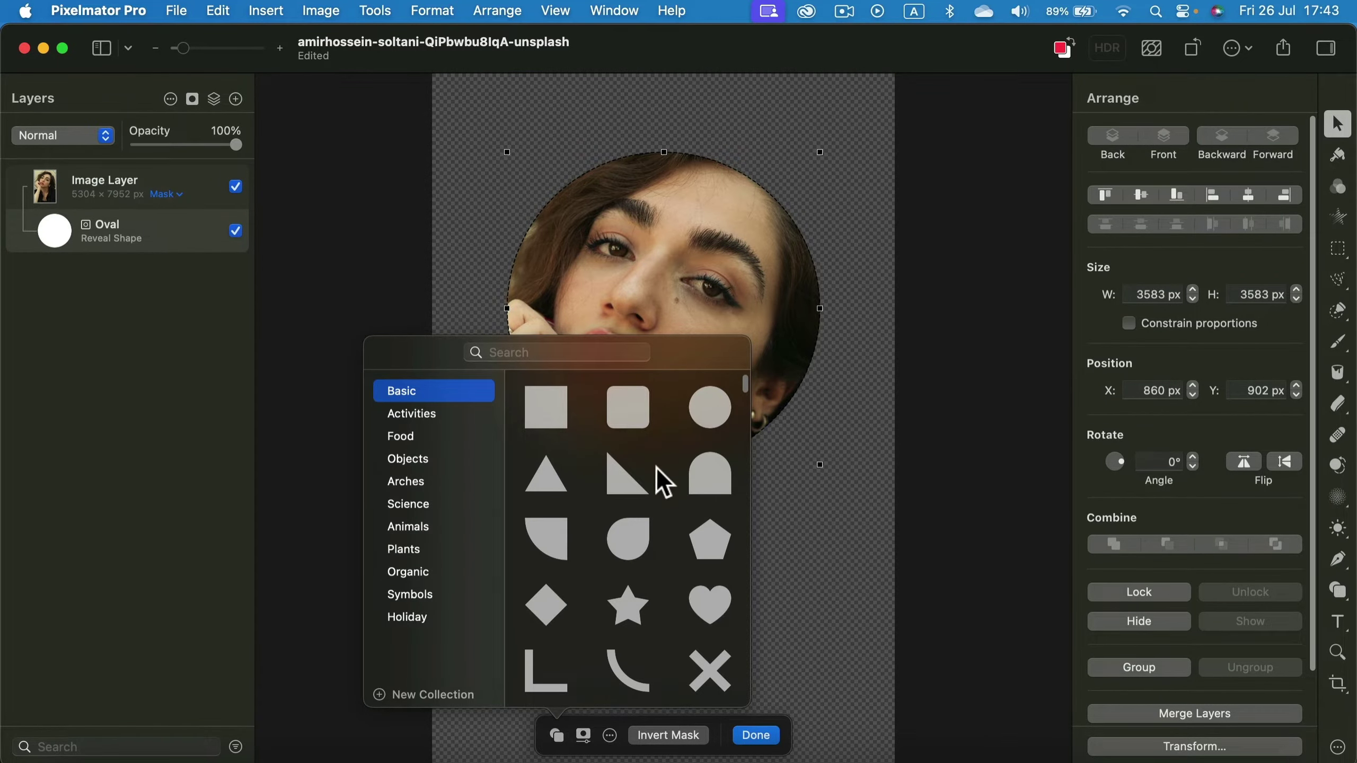
click(442, 412)
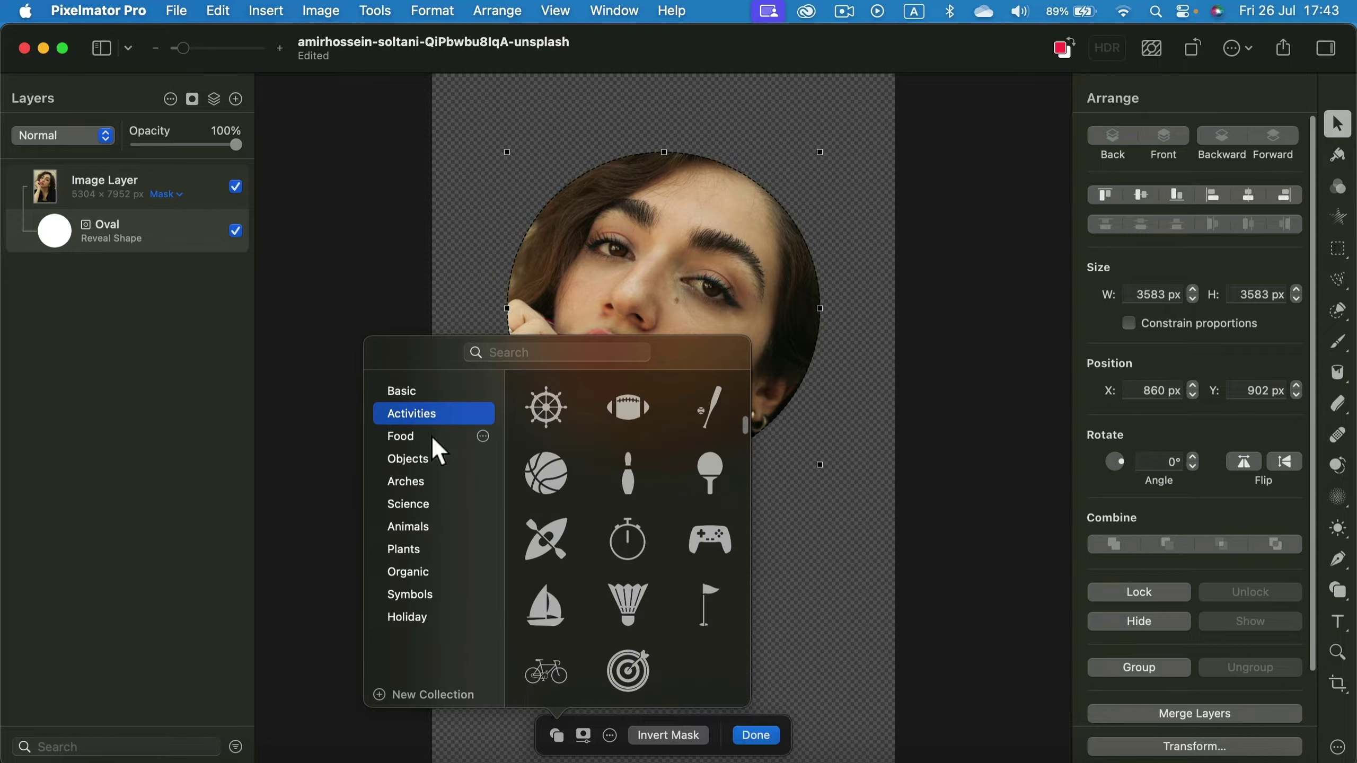
click(431, 435)
click(431, 457)
click(432, 483)
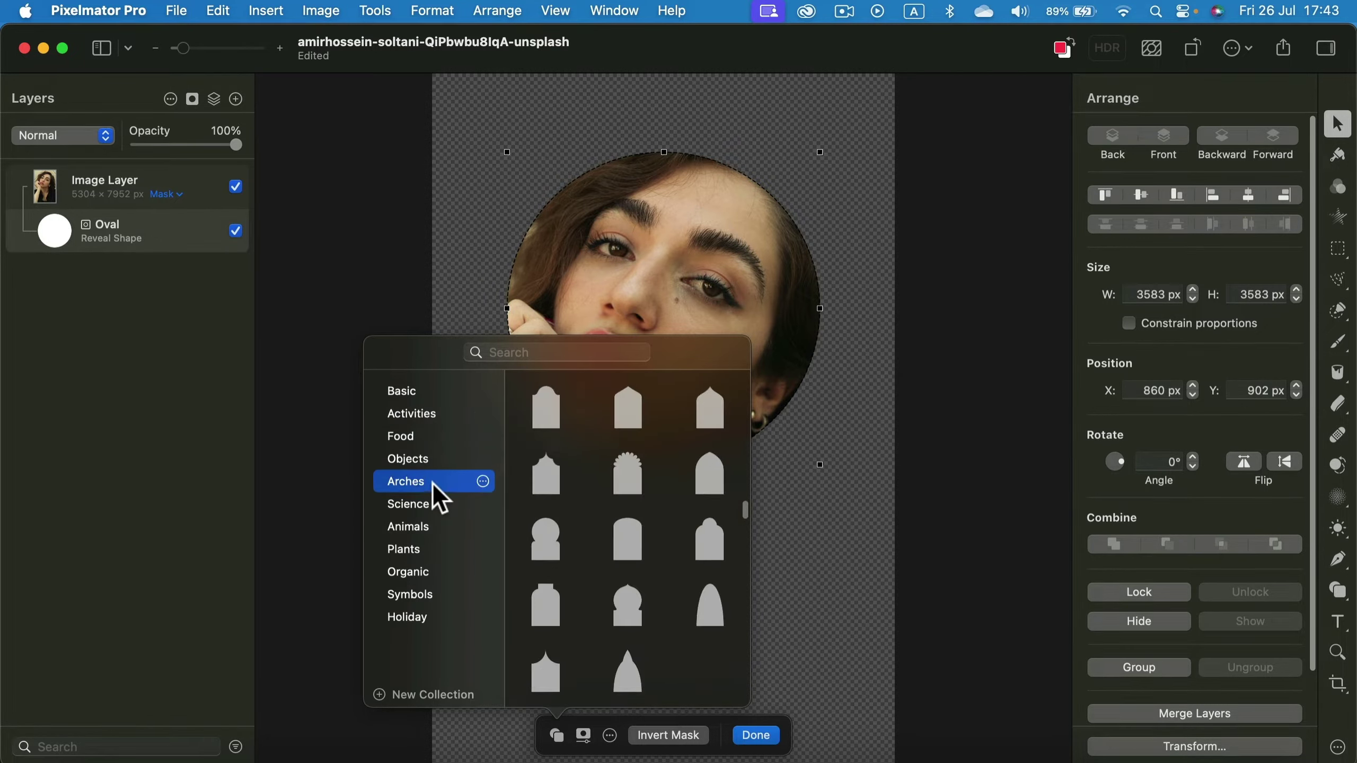
click(710, 417)
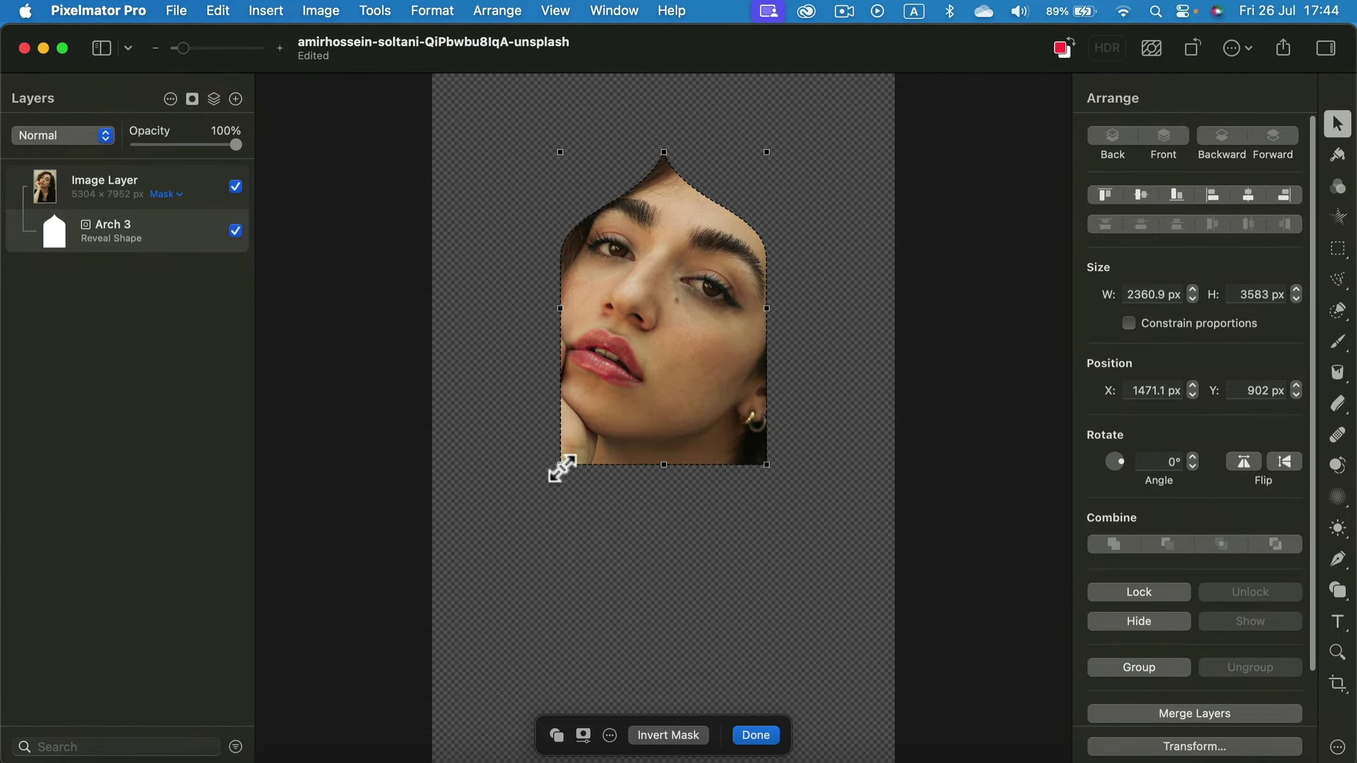
drag(560, 465, 674, 535)
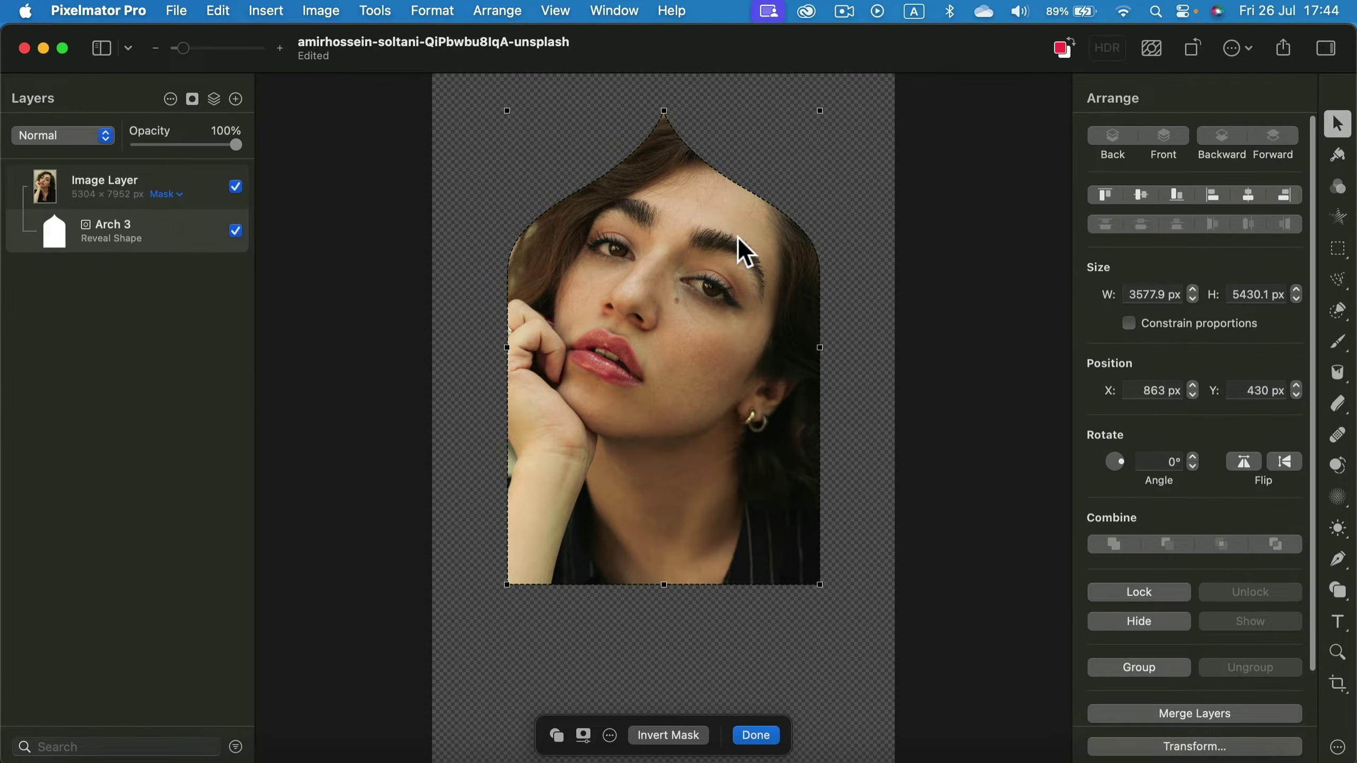
Crop the canvas around the arch-shaped portrait to about 3992 × 5925 px, leaving a narrow transparent margin on all sides
click(206, 185)
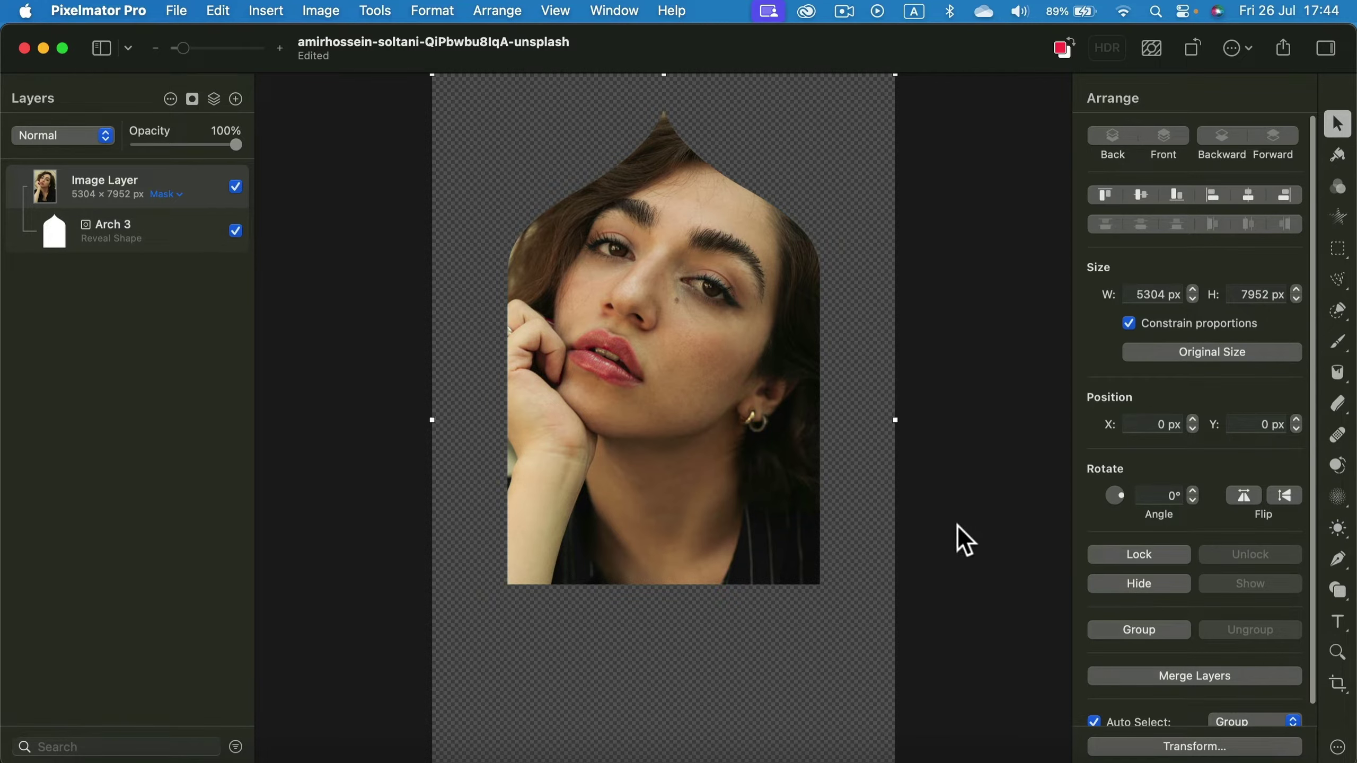
click(1337, 686)
drag(881, 430, 826, 428)
drag(439, 422, 495, 427)
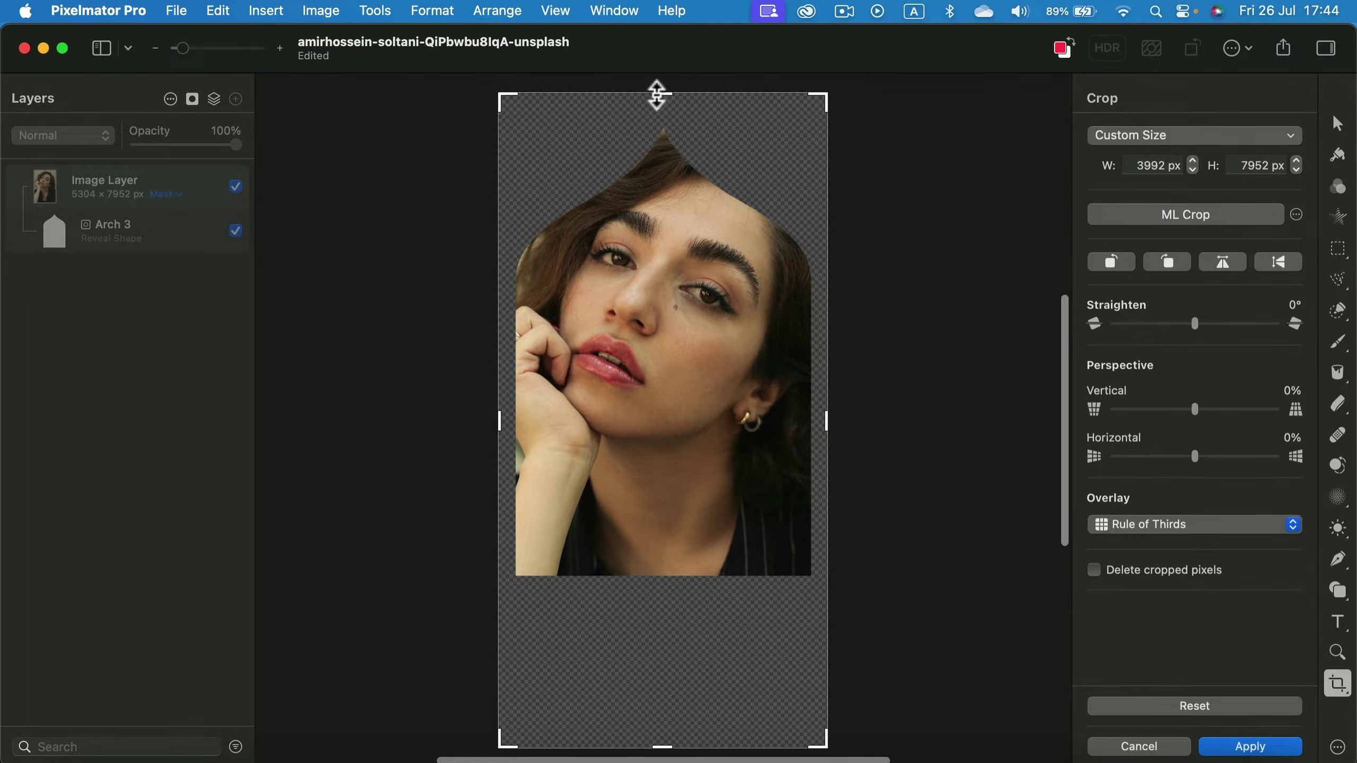
drag(663, 93, 662, 116)
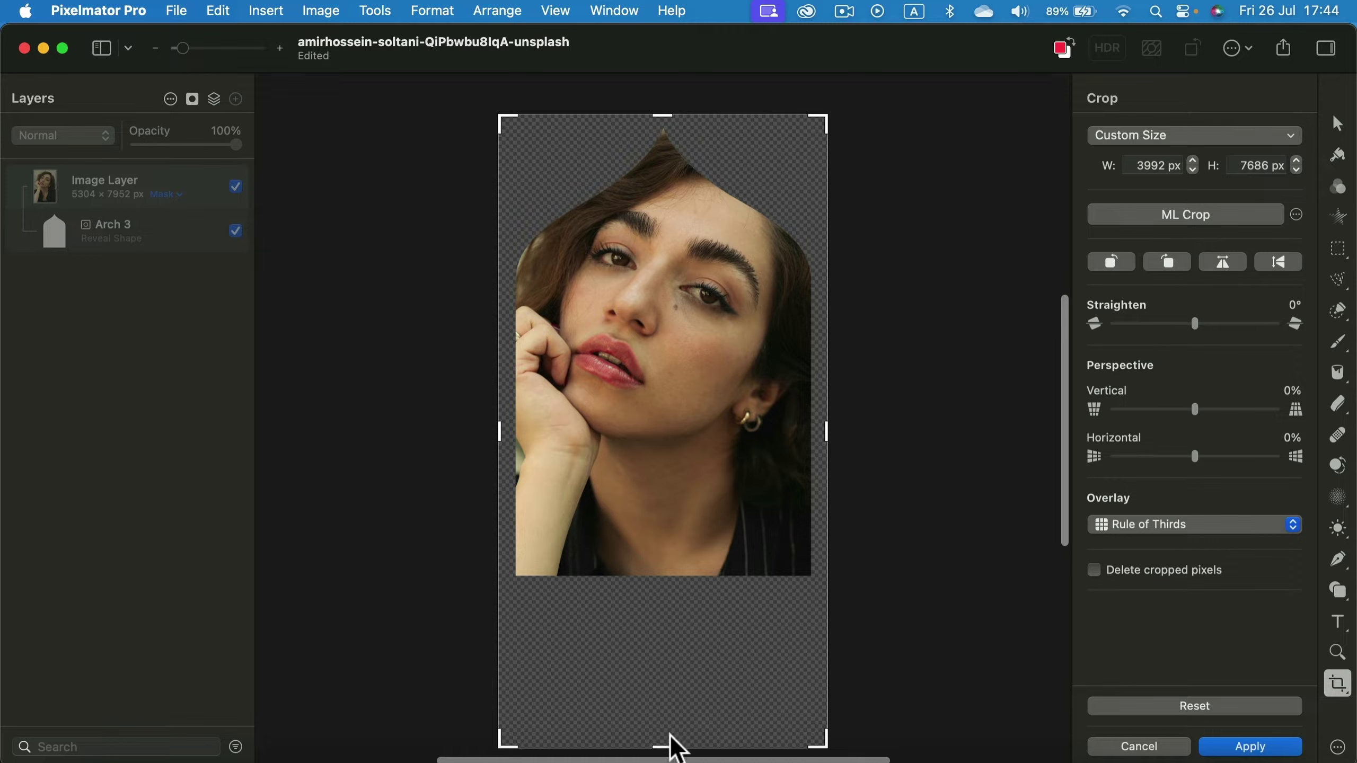
drag(668, 747, 676, 600)
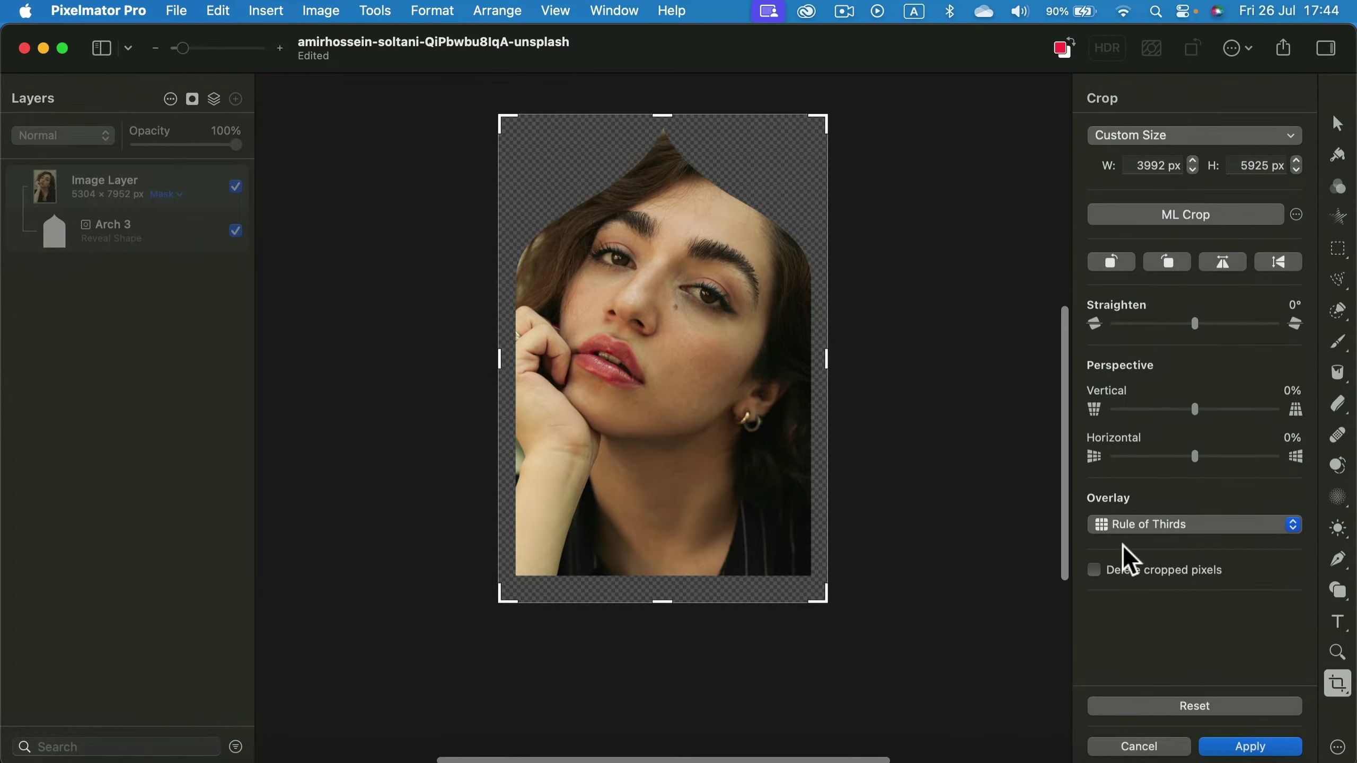
click(1250, 747)
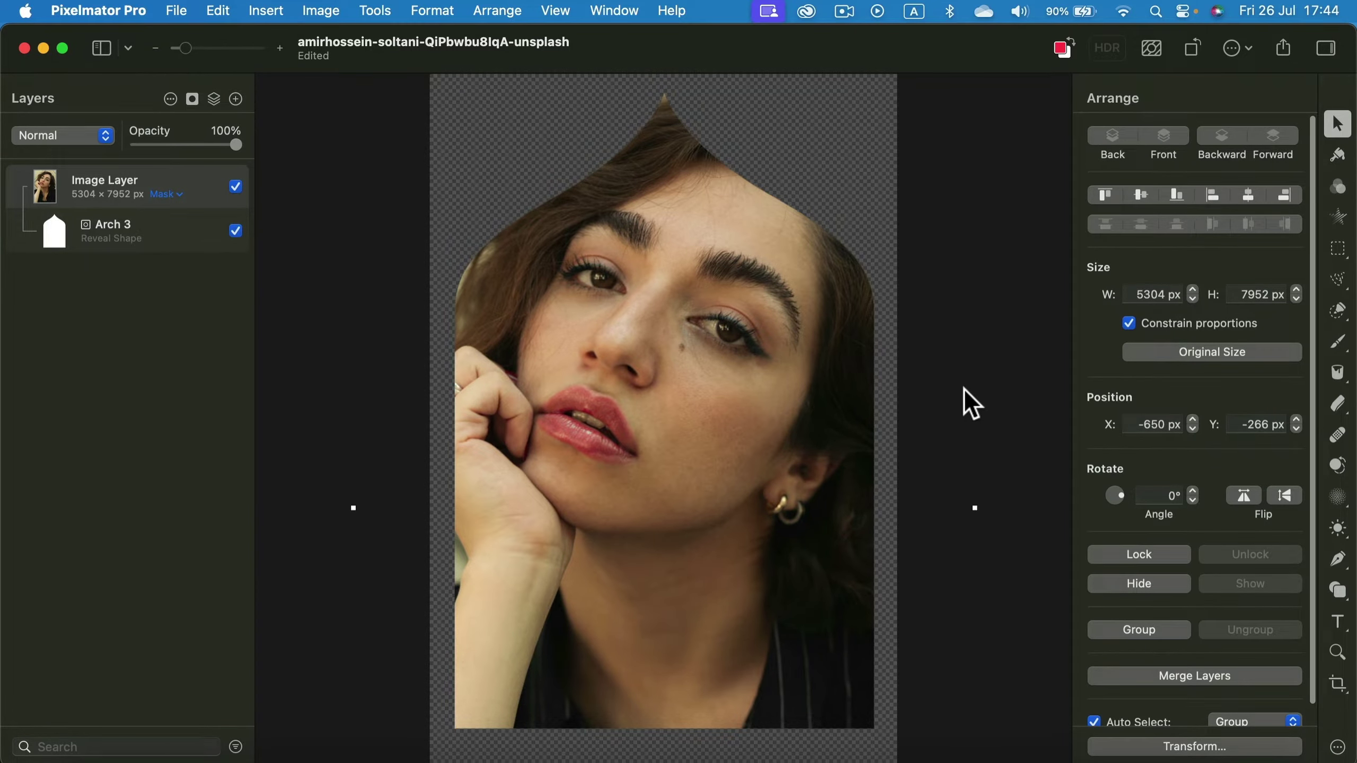
Export the masked portrait as a PNG for Web Graphics to Downloads, then close its preview window
click(1285, 49)
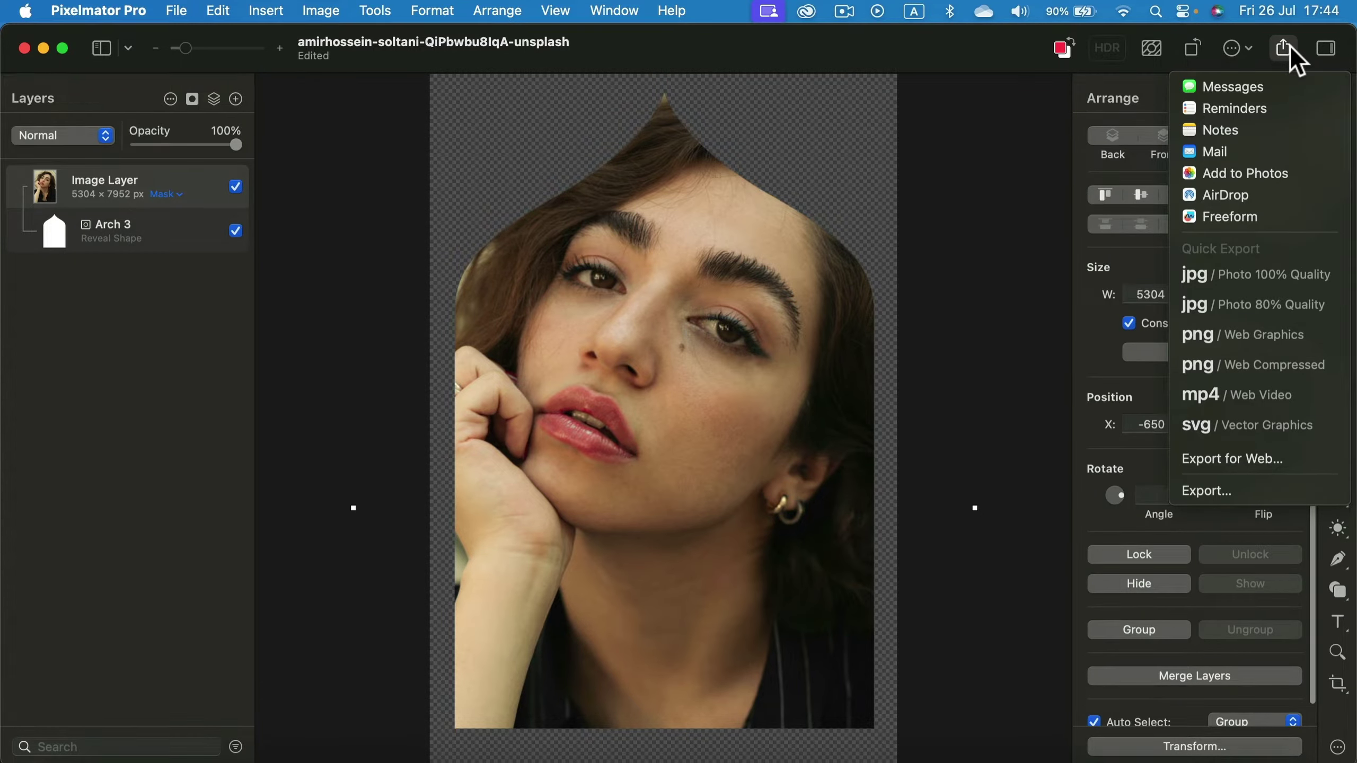
click(1277, 342)
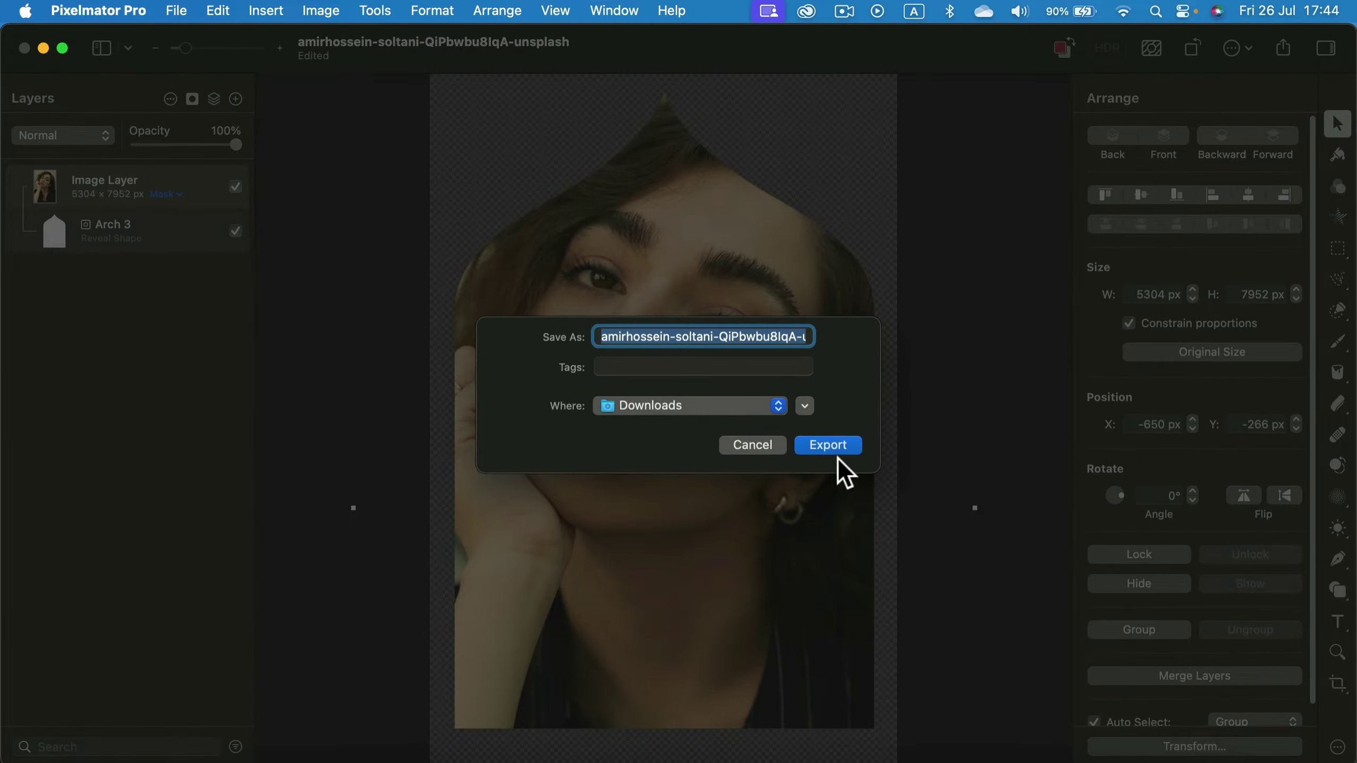
click(838, 448)
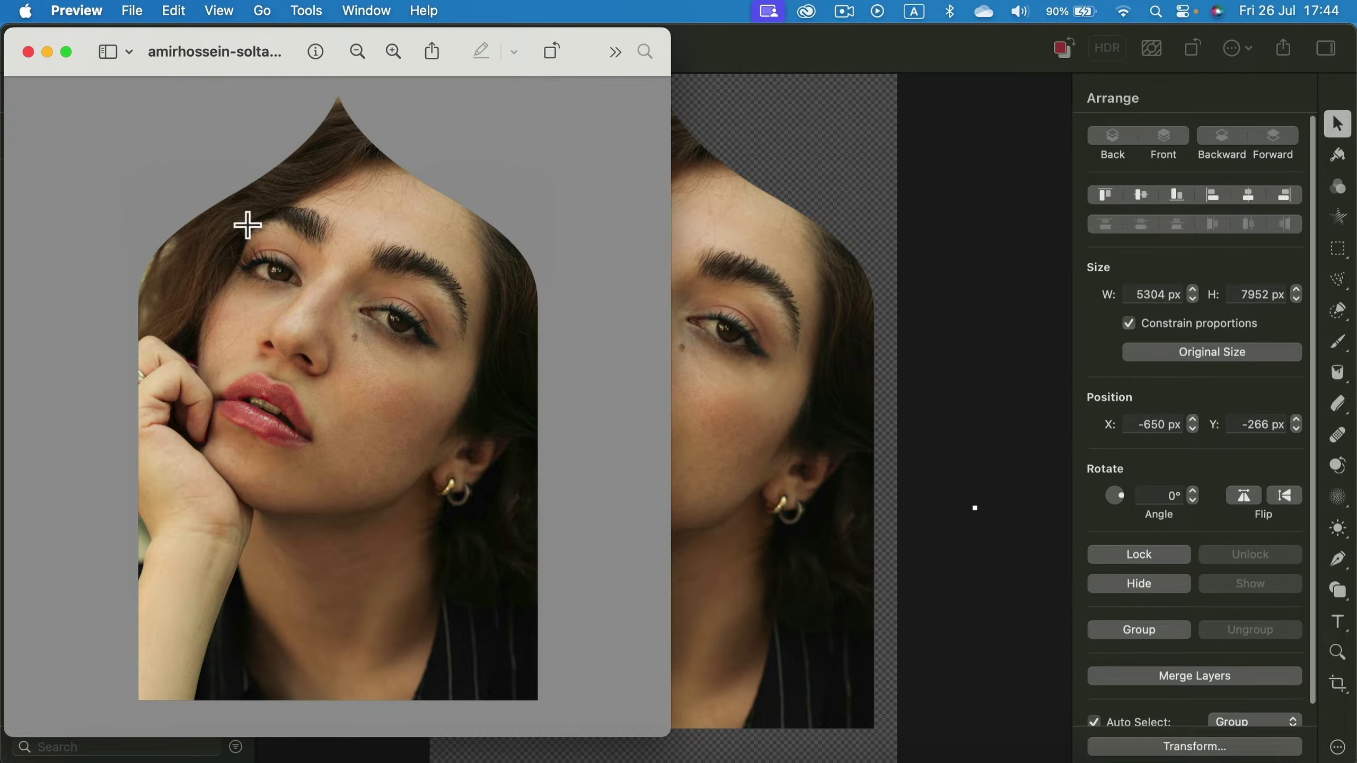
click(27, 52)
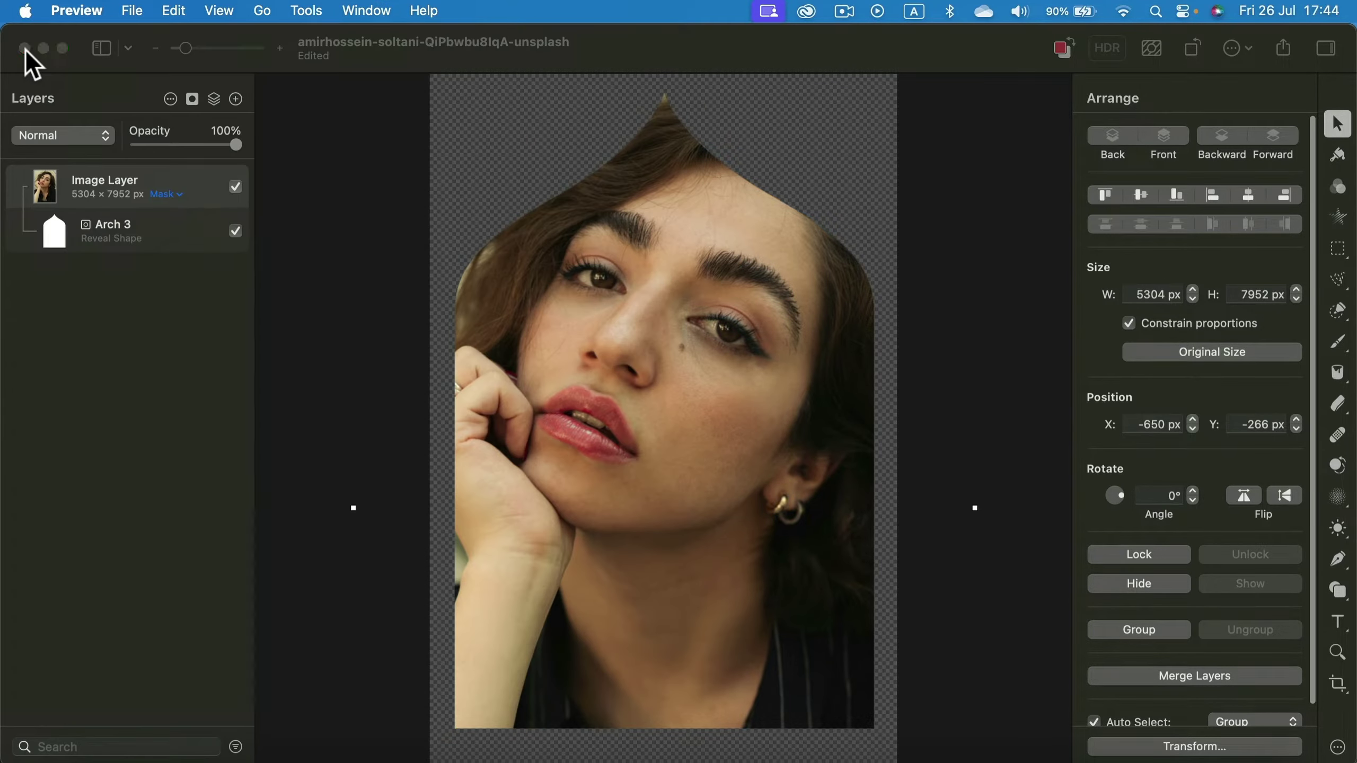
Add a blank mask to the kitchen photo's image layer
click(193, 100)
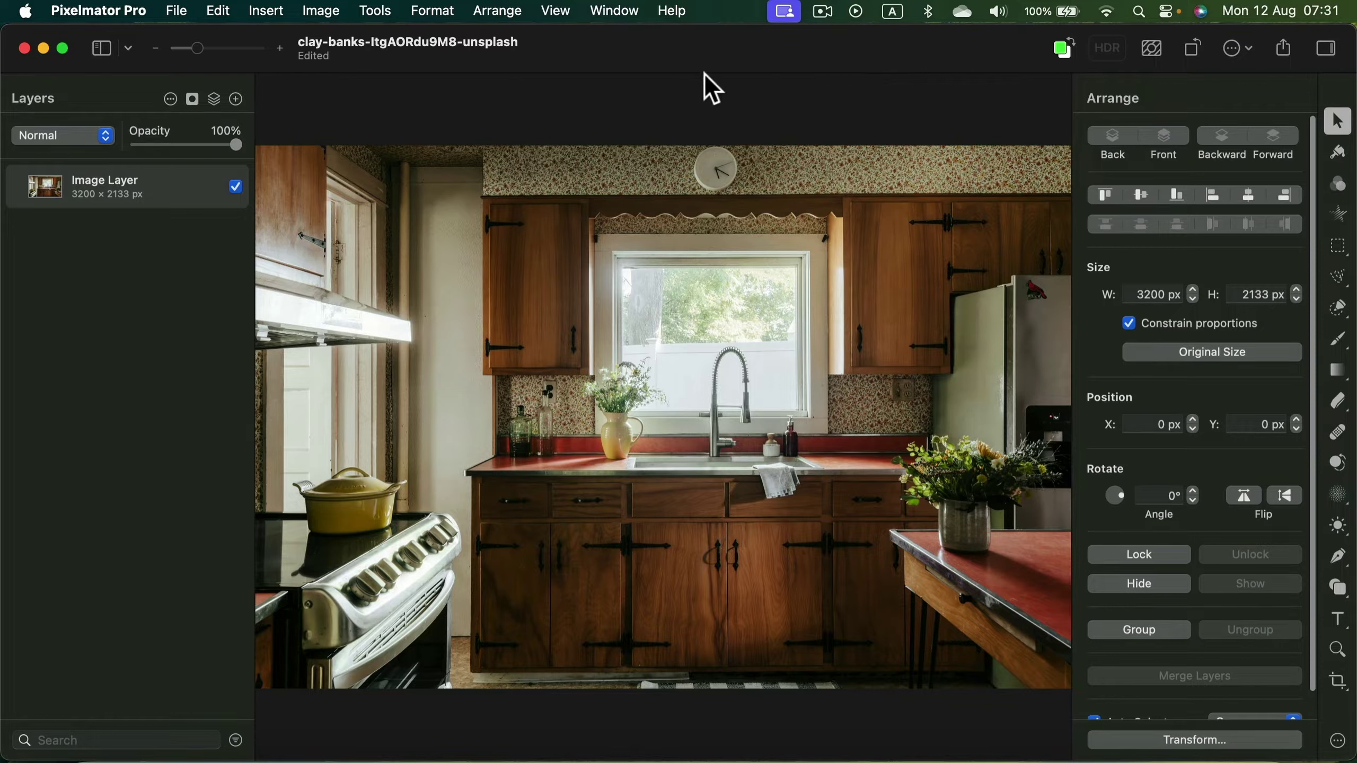
click(195, 107)
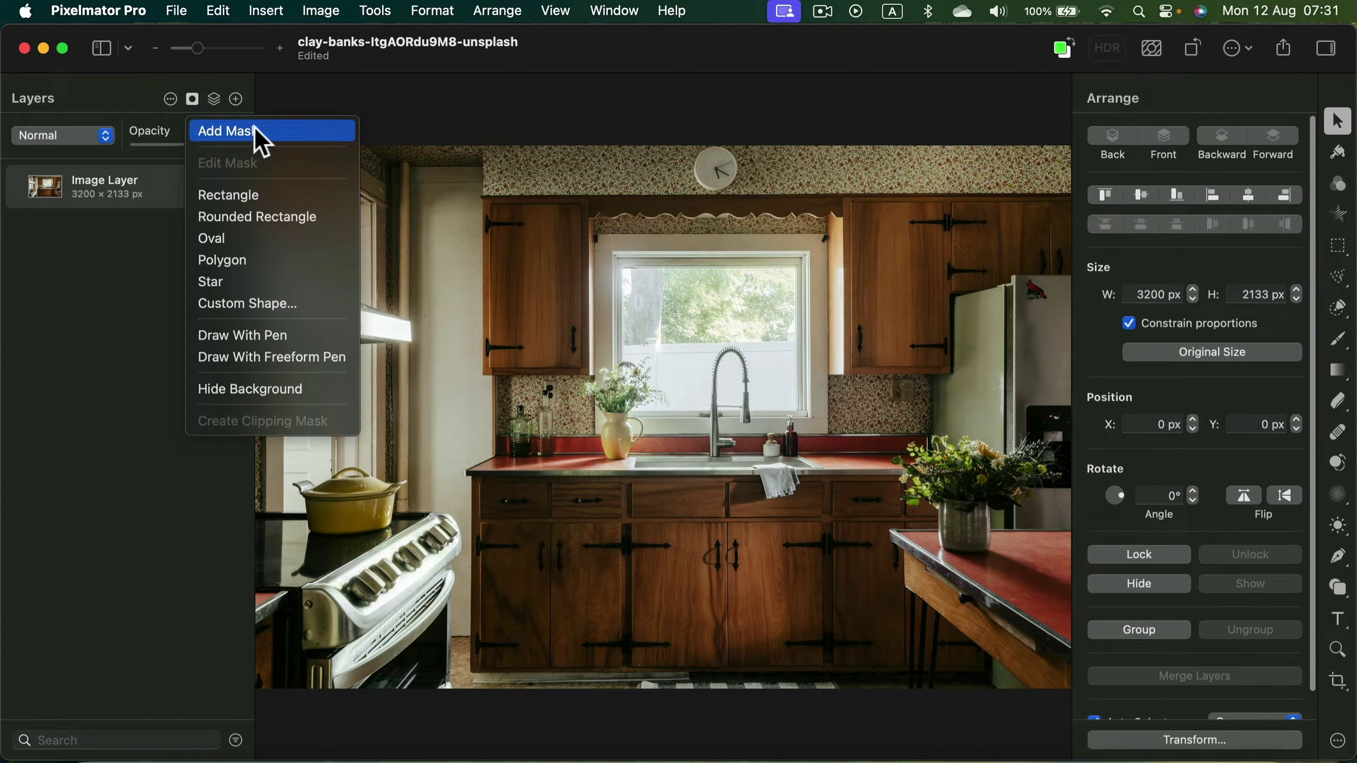
click(234, 132)
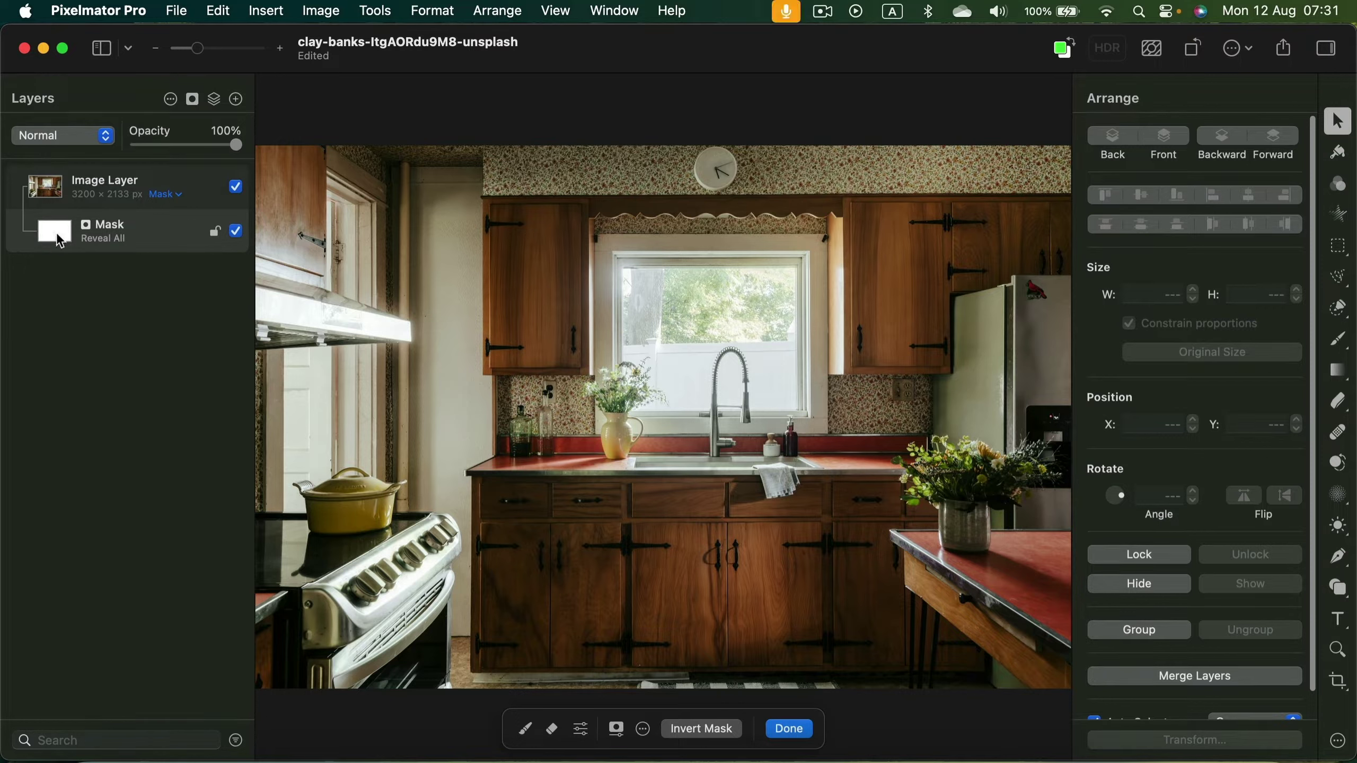
Switch the selection between the kitchen image layer and its mask to compare which one is being edited
click(151, 183)
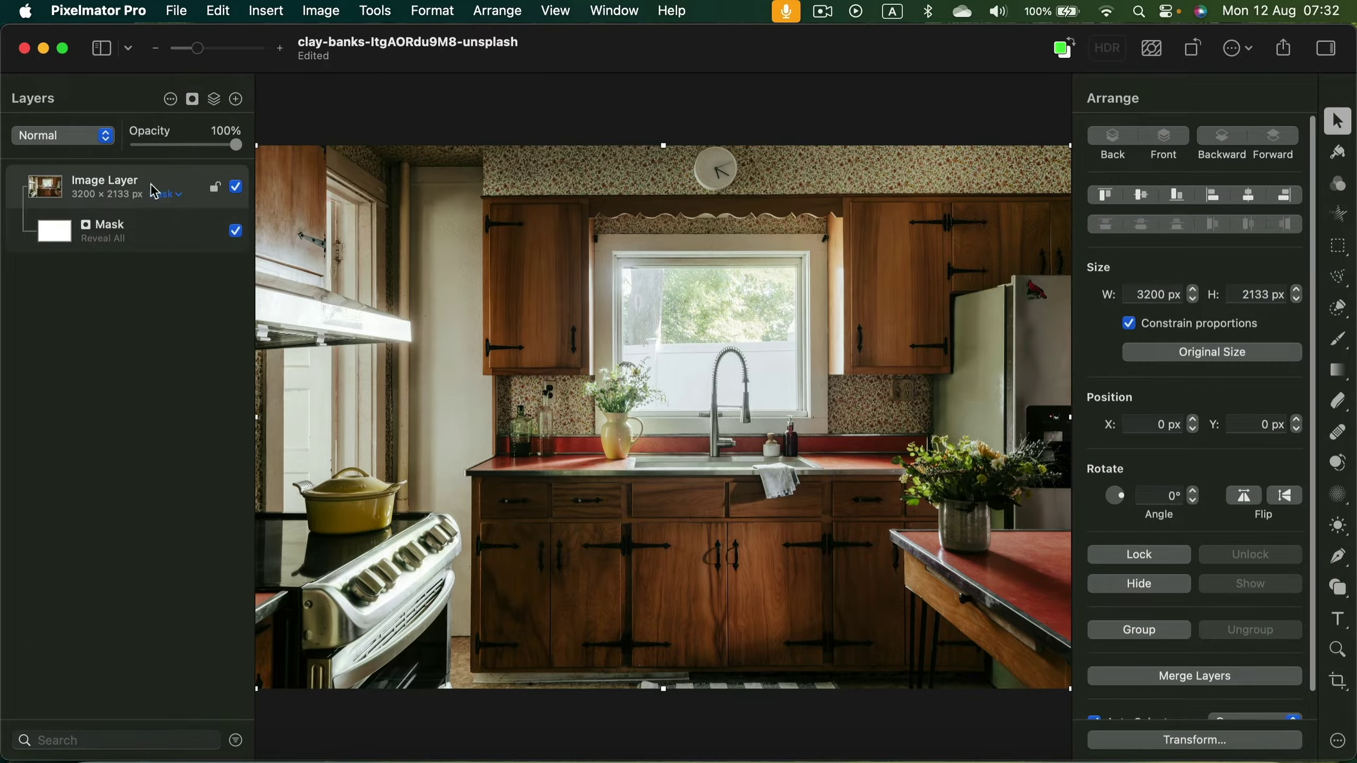
click(167, 242)
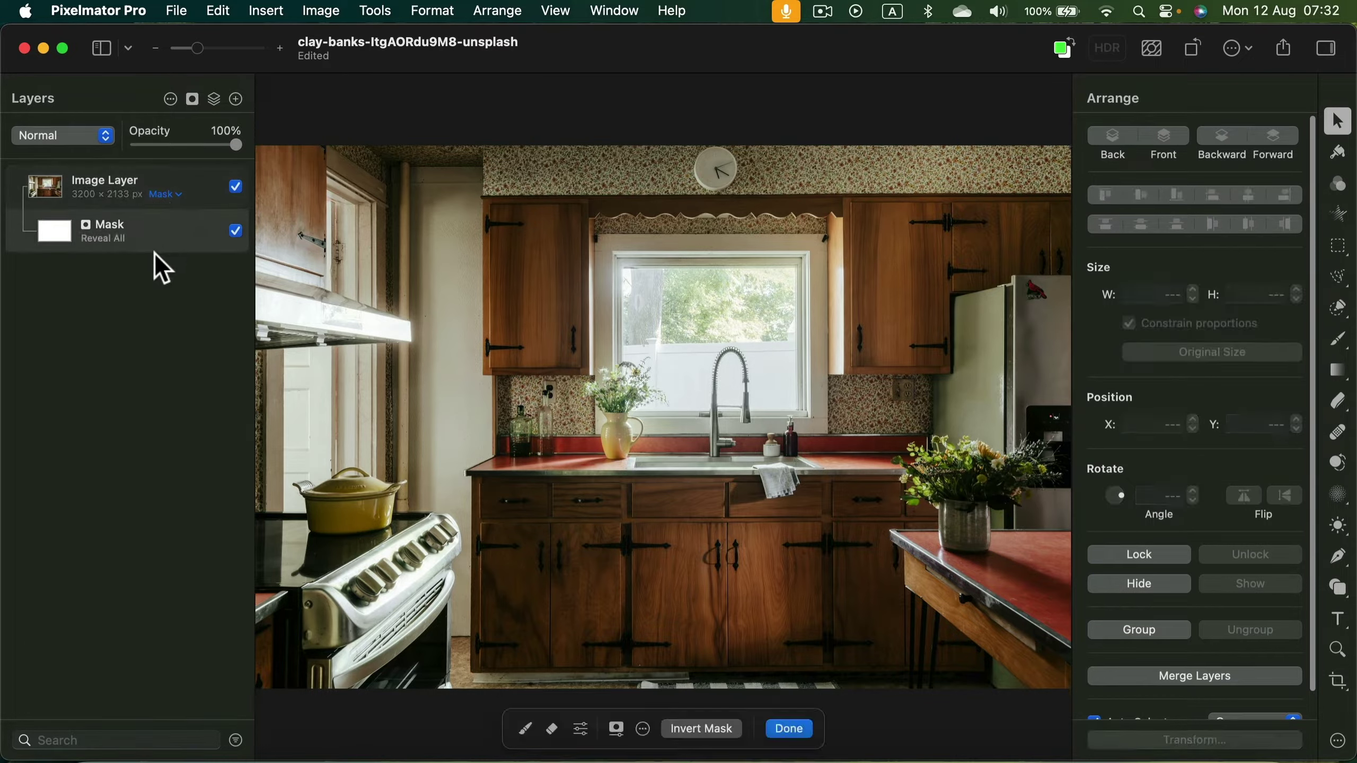
click(195, 171)
Draw a black-to-white linear gradient on the kitchen layer's mask, from right to left, so the right side of the photo fades out
click(142, 231)
click(1338, 372)
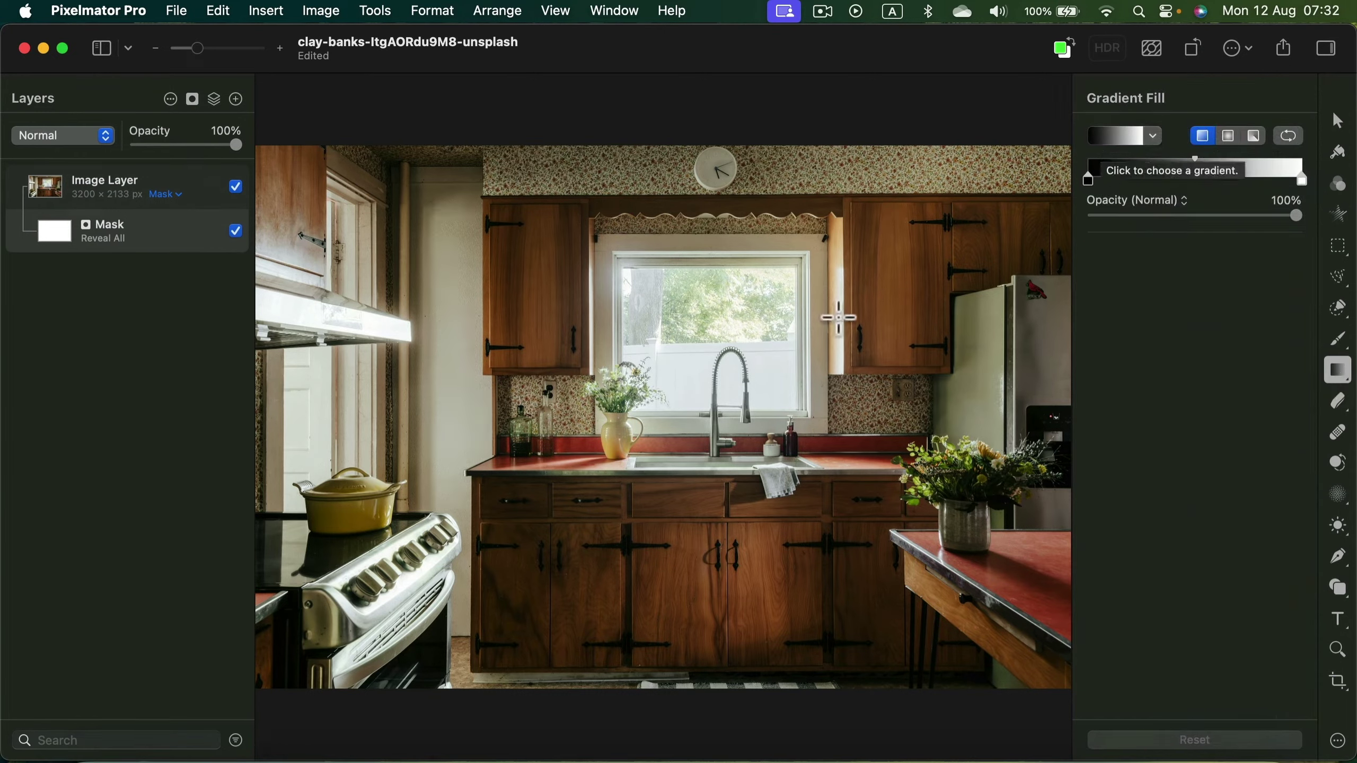
drag(867, 397, 518, 400)
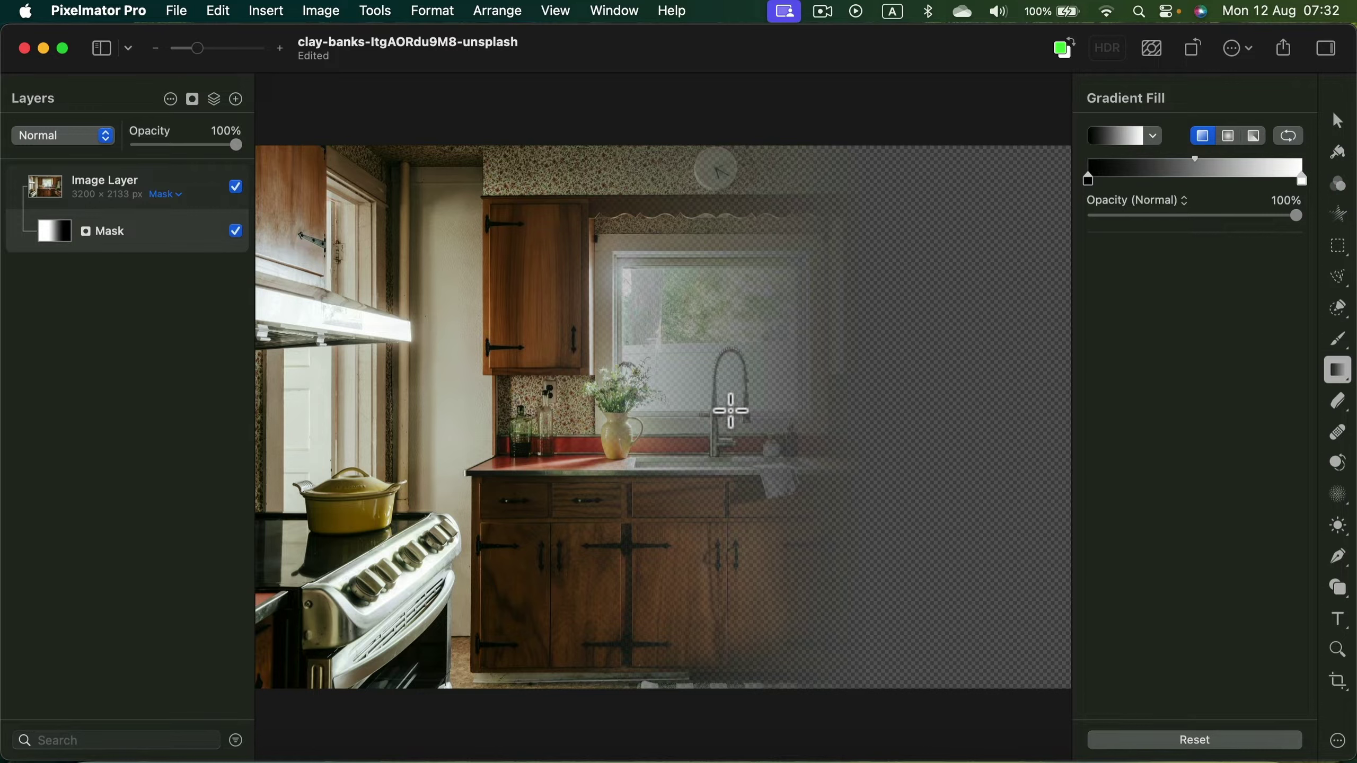
Redraw the mask gradient at several angles, ending with a horizontal one across the photo's middle that fades out the kitchen's left side
drag(558, 474, 833, 364)
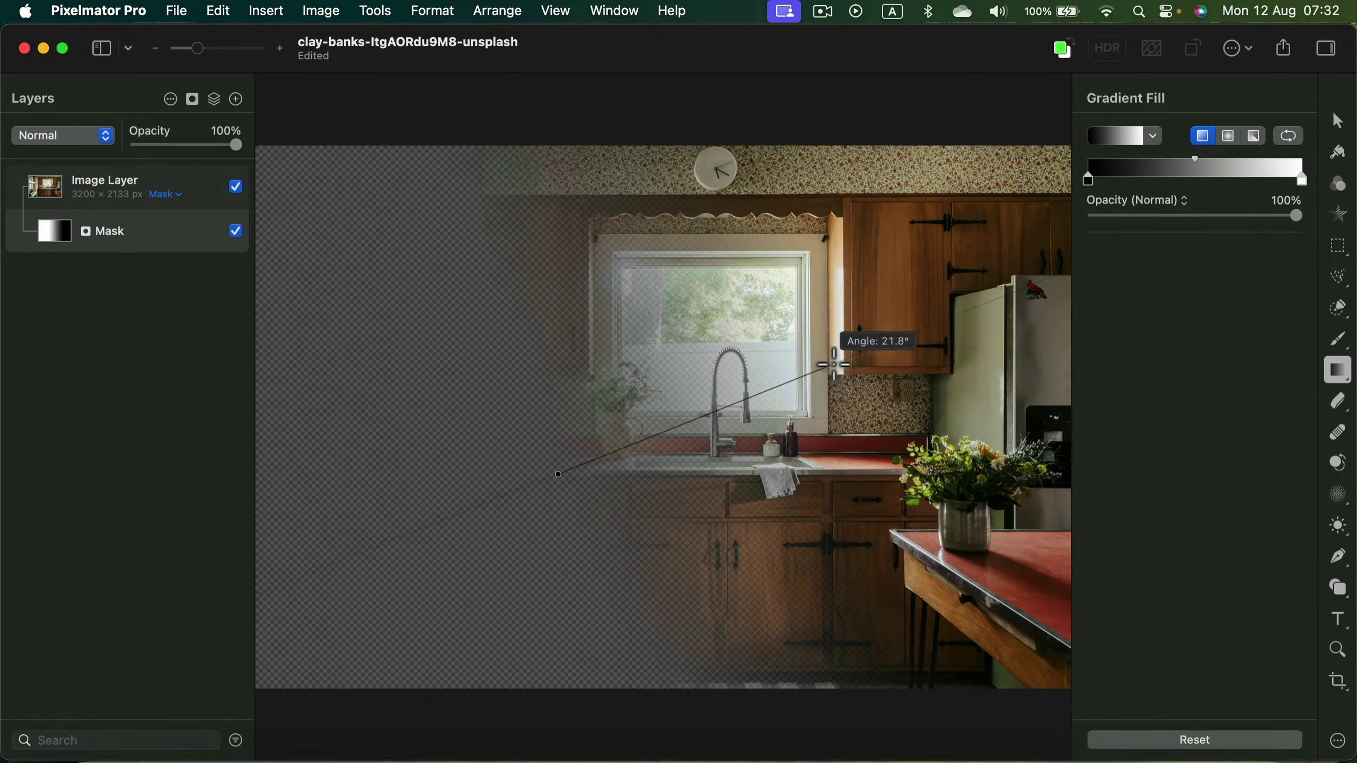
drag(651, 248, 911, 301)
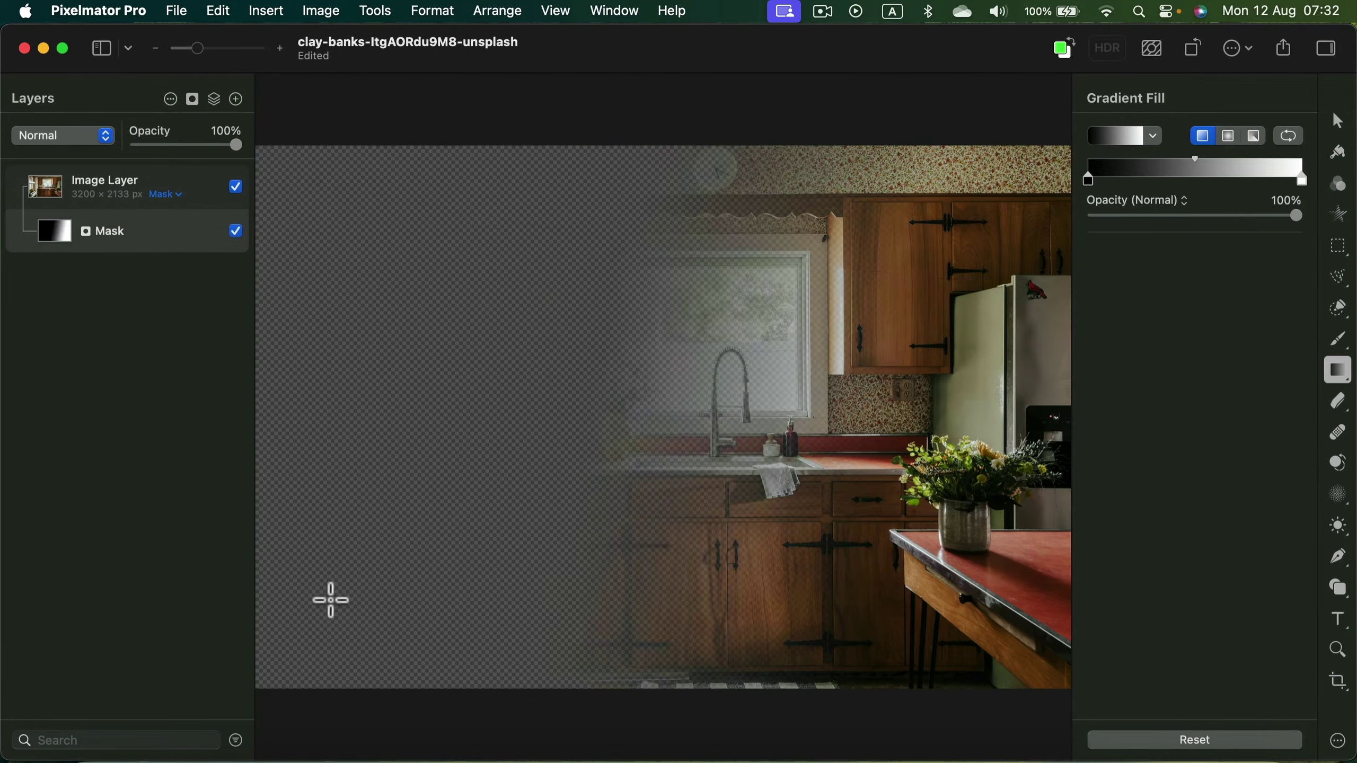
drag(331, 600, 747, 389)
drag(564, 295, 903, 267)
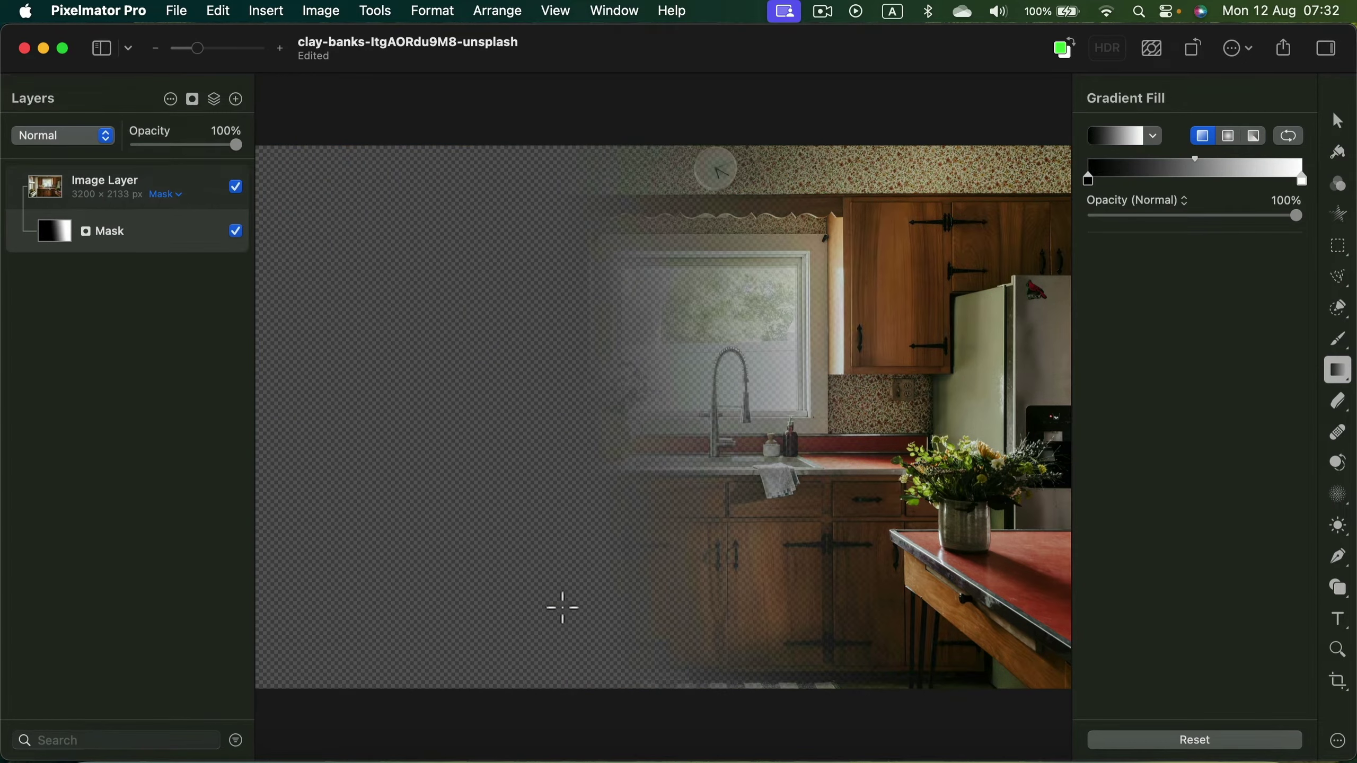
drag(563, 608, 800, 387)
drag(506, 203, 759, 390)
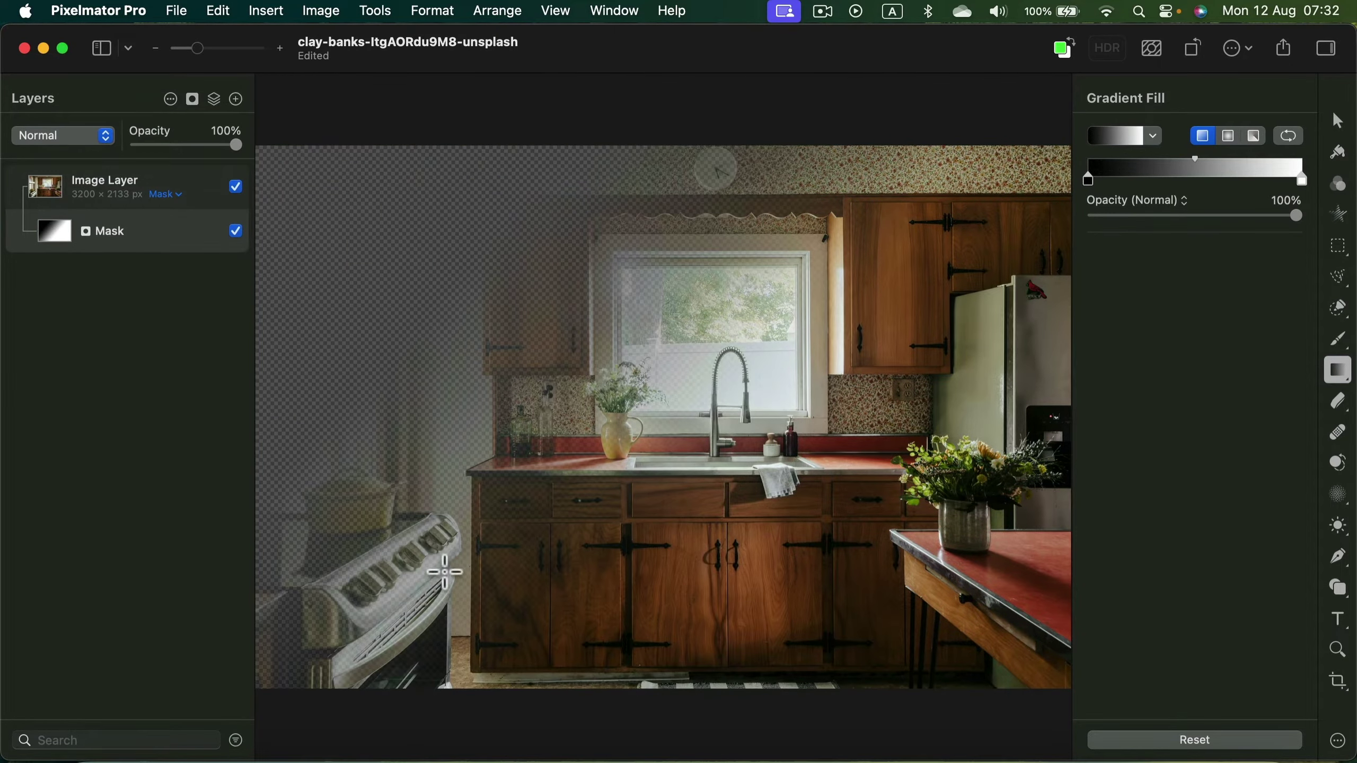
drag(539, 440, 782, 367)
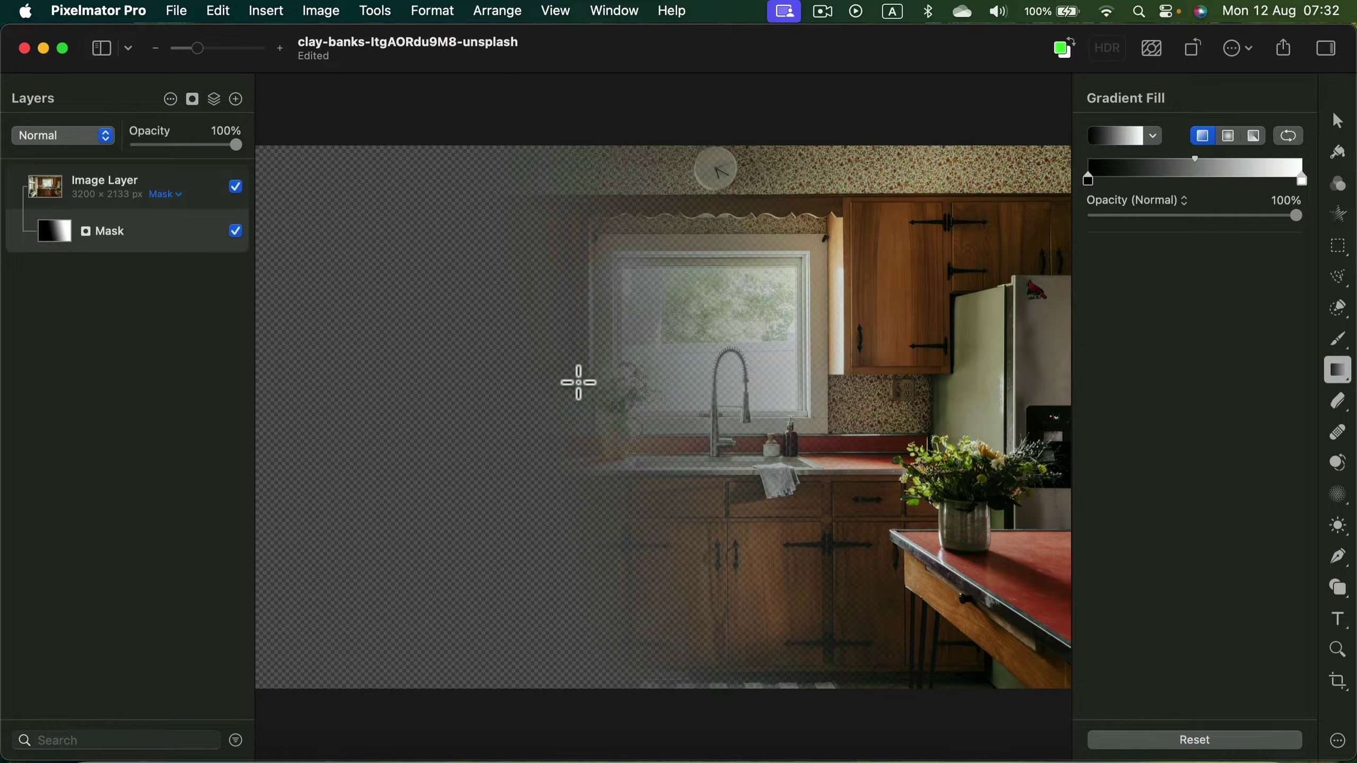
drag(518, 382, 908, 383)
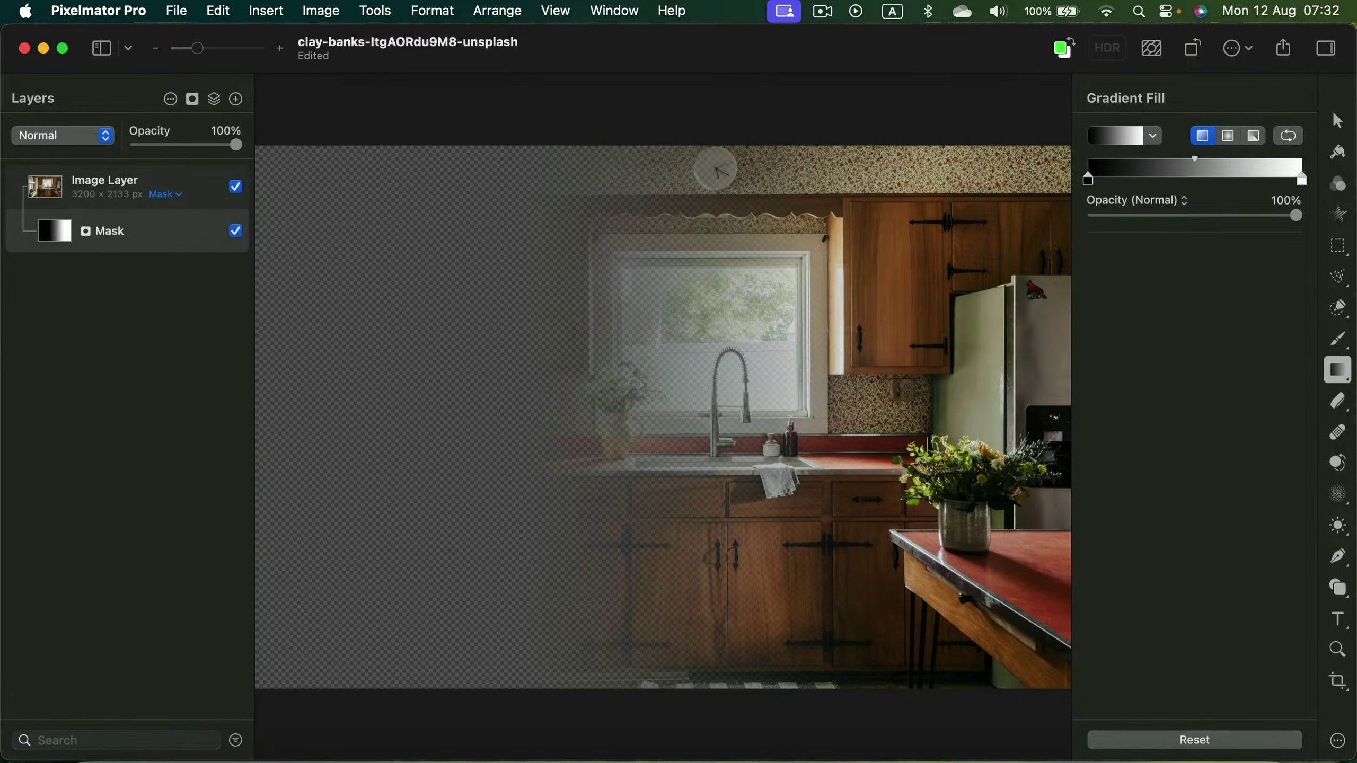
Paste the copied sky and mountain photo as a new layer and place it beneath the masked kitchen layer
key(super+v)
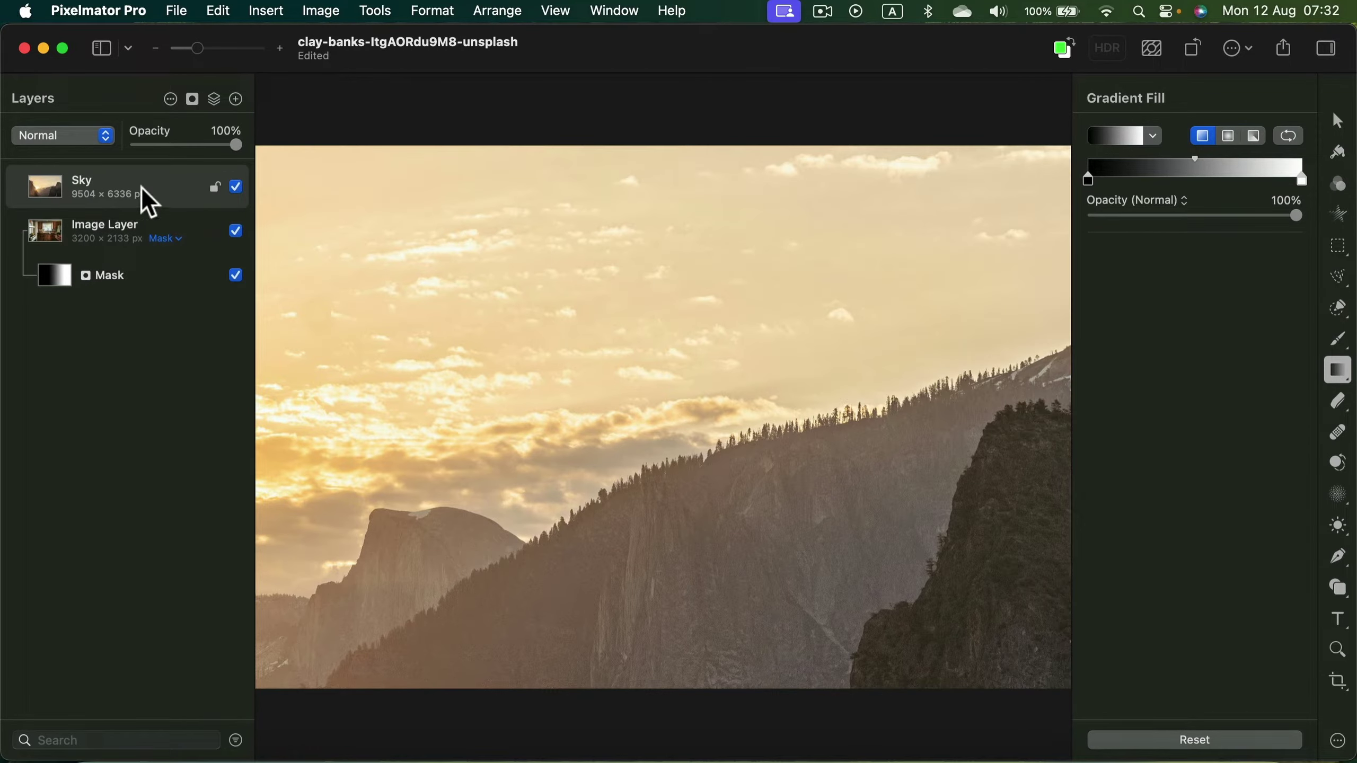
drag(160, 191, 163, 291)
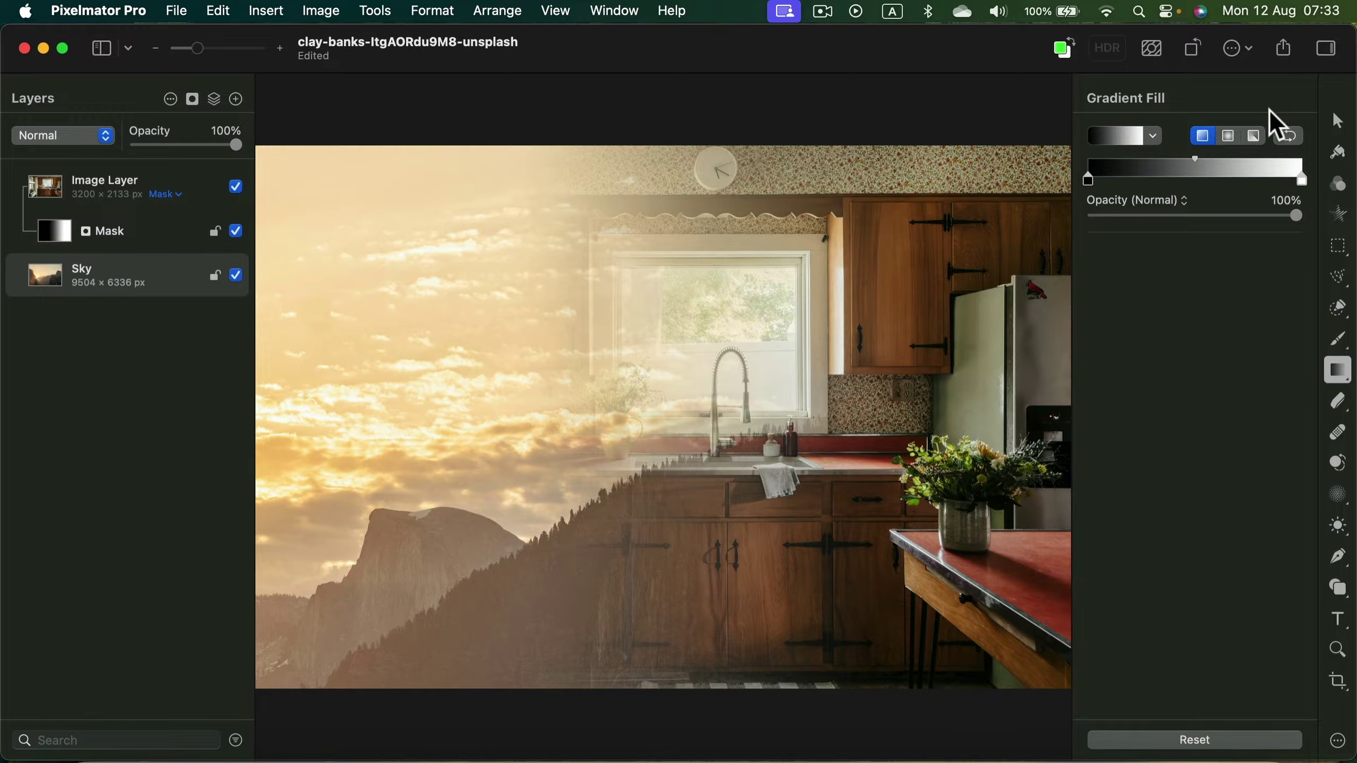
click(1337, 123)
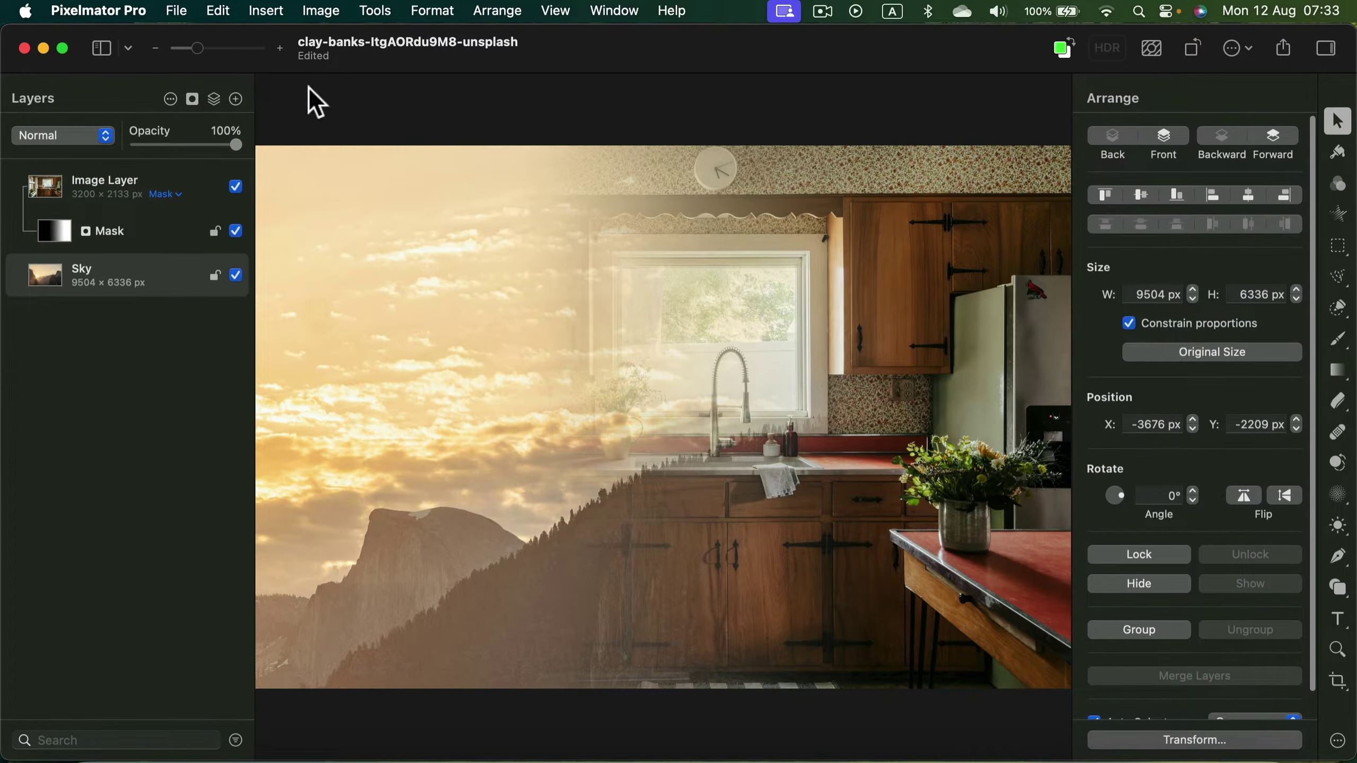
Scale the Sky layer down to about 3864 × 2576 px and position it behind the kitchen photo, at about X -332, Y -222 px
drag(196, 49, 182, 49)
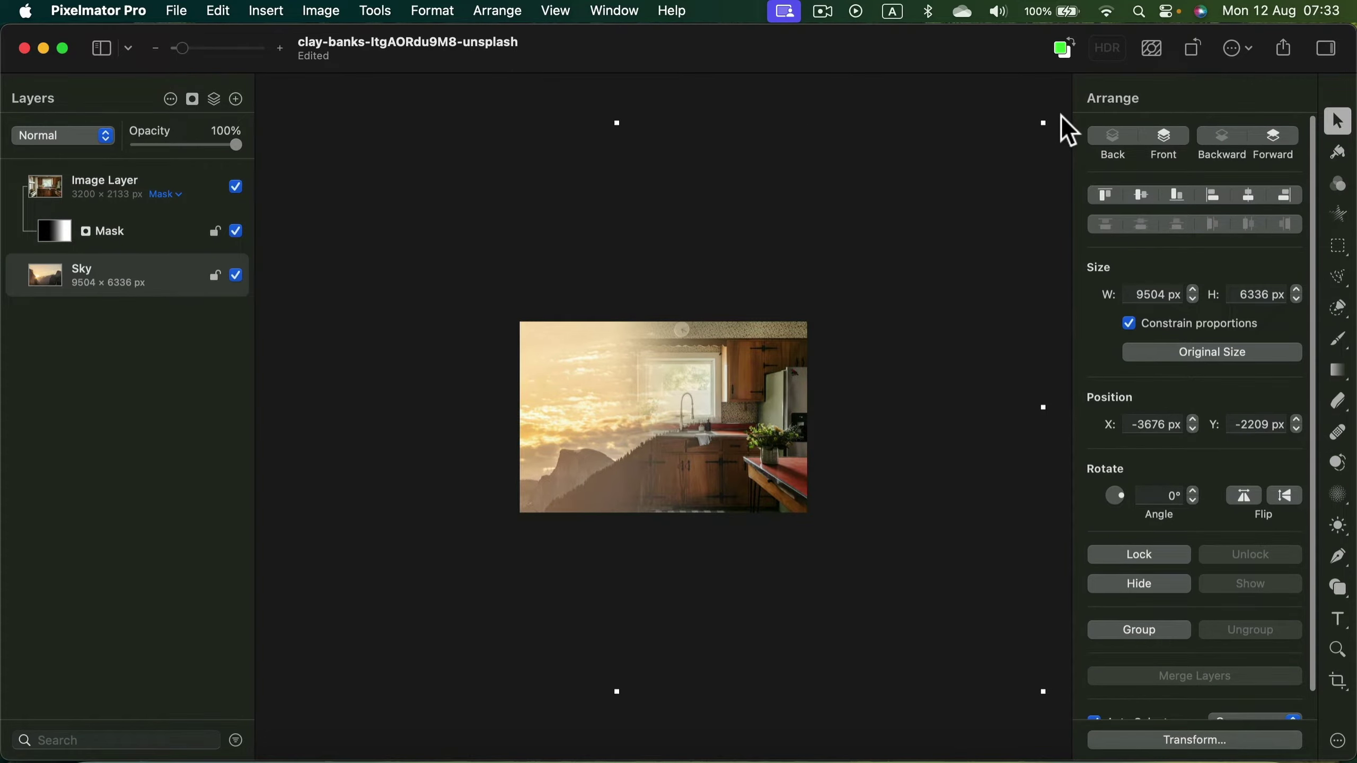
drag(1044, 123, 527, 457)
drag(422, 561, 710, 398)
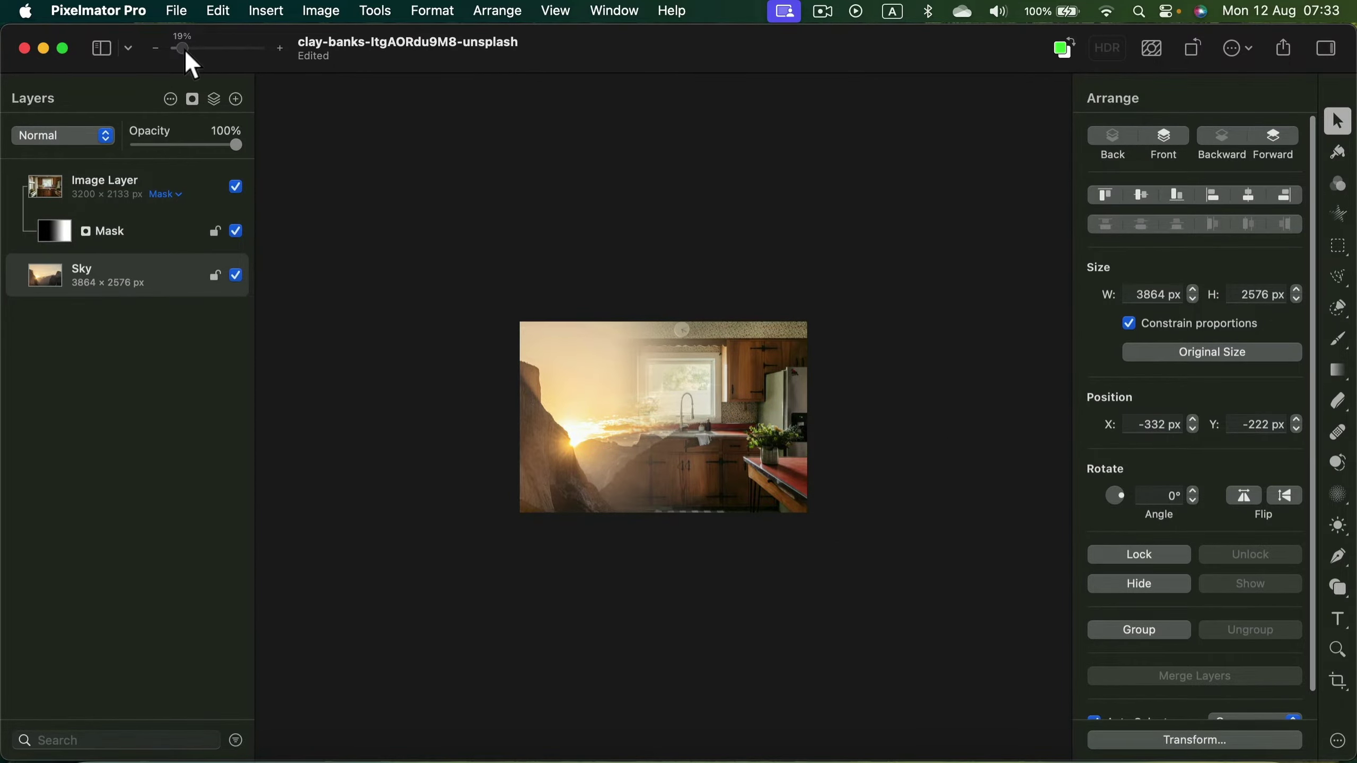
drag(184, 48, 201, 56)
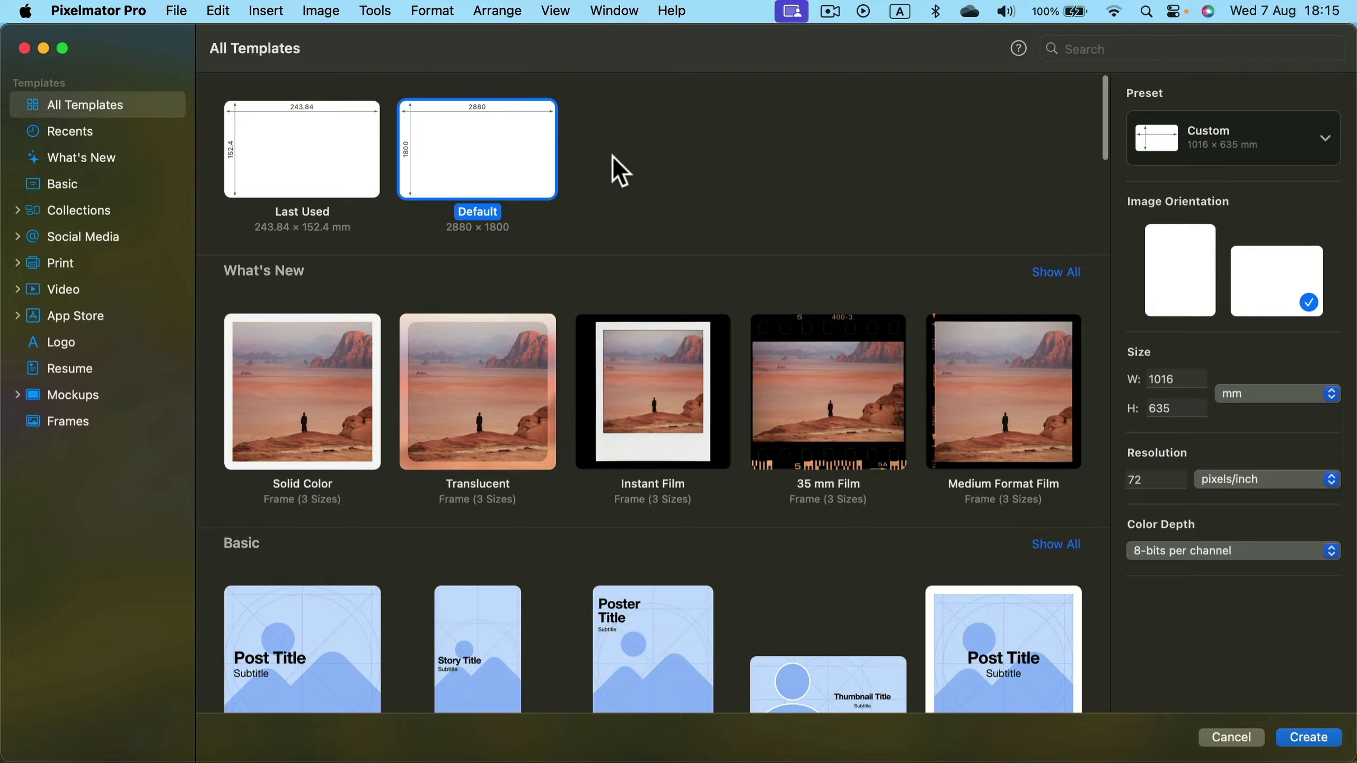
Check the available size presets and create a new document from the Default 2880 × 1800 template
click(1325, 140)
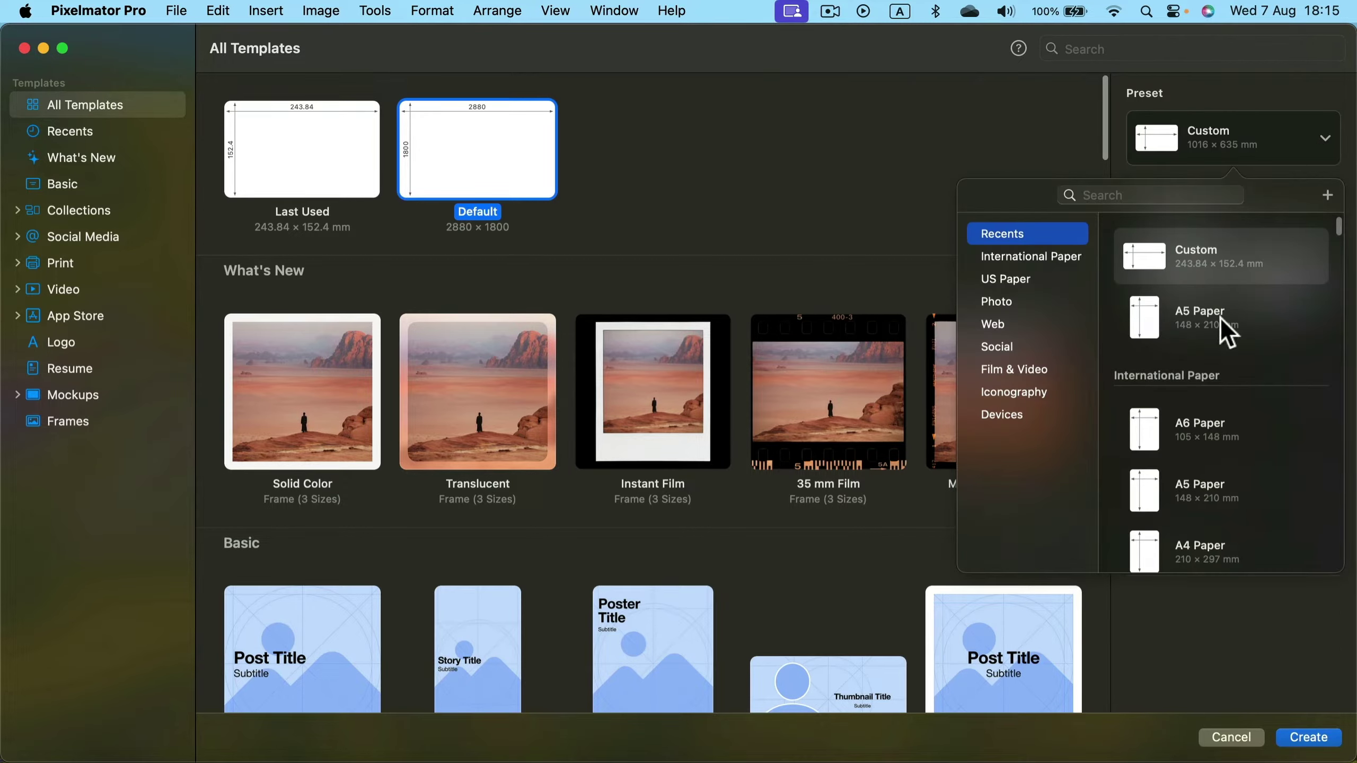
click(1028, 124)
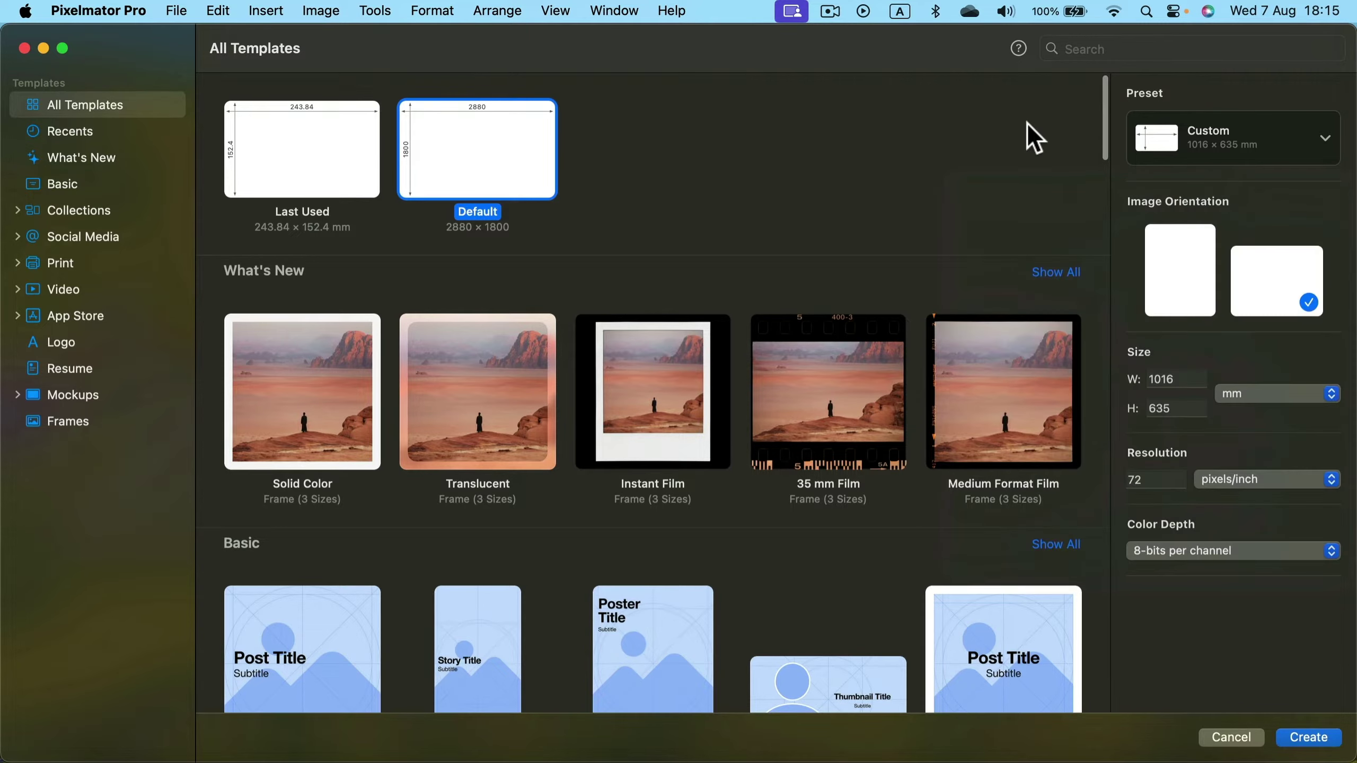
click(1316, 741)
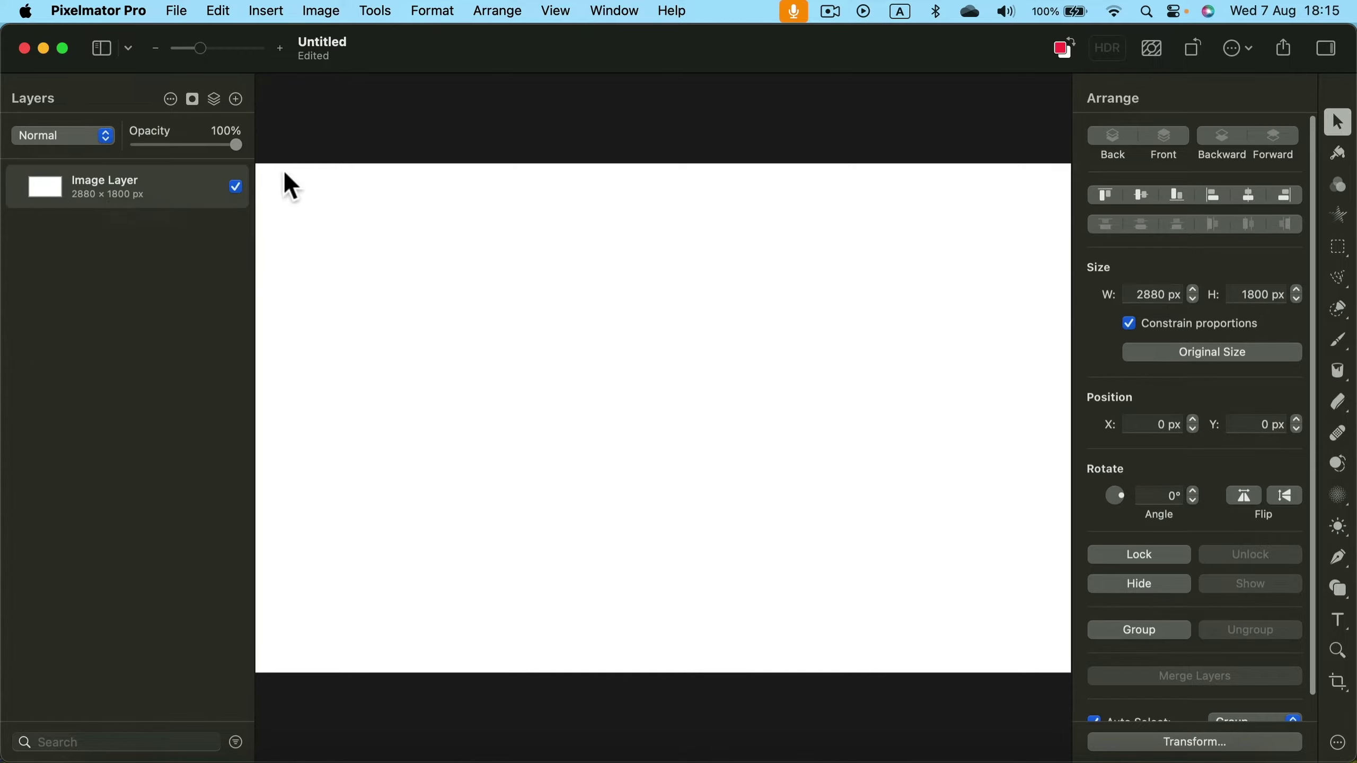
Hide and show the new document's white background layer and examine which commands are available for it
click(236, 187)
click(236, 187)
right_click(187, 182)
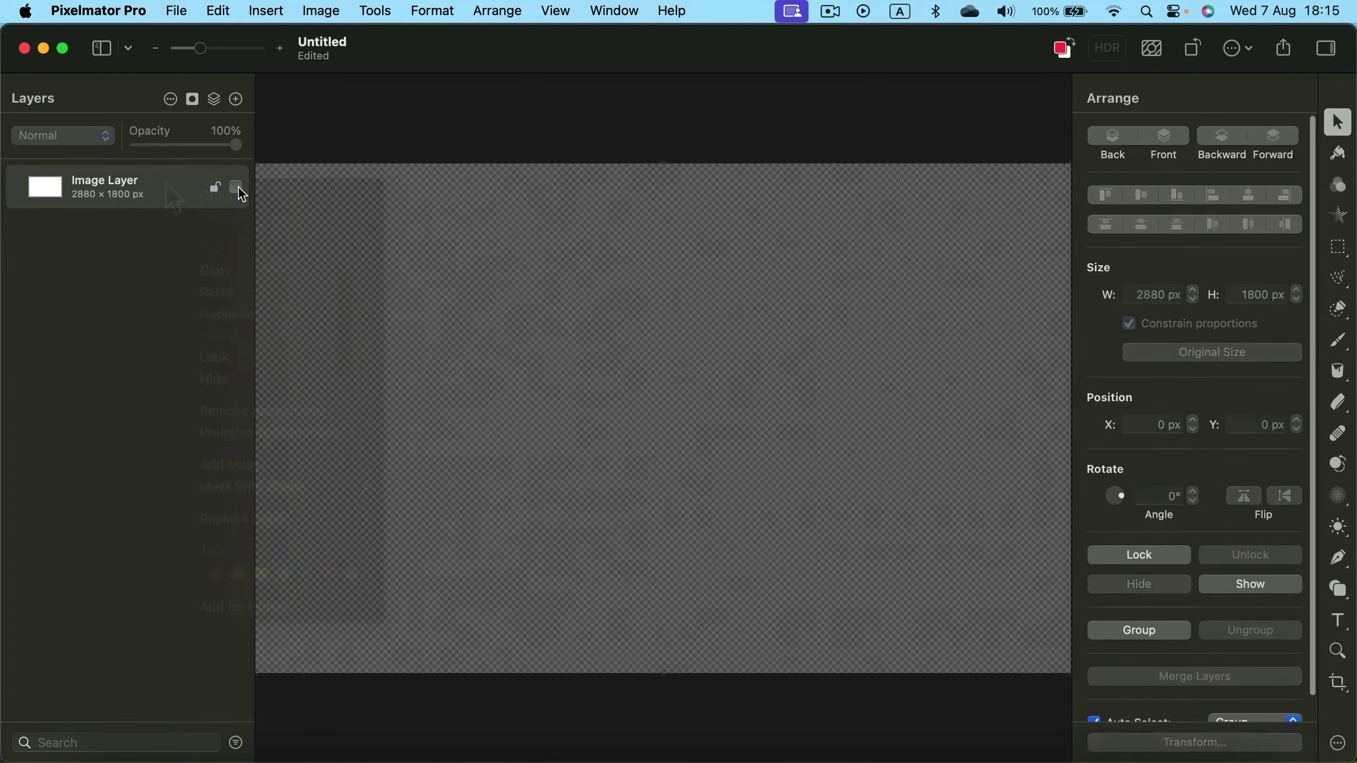
key(Escape)
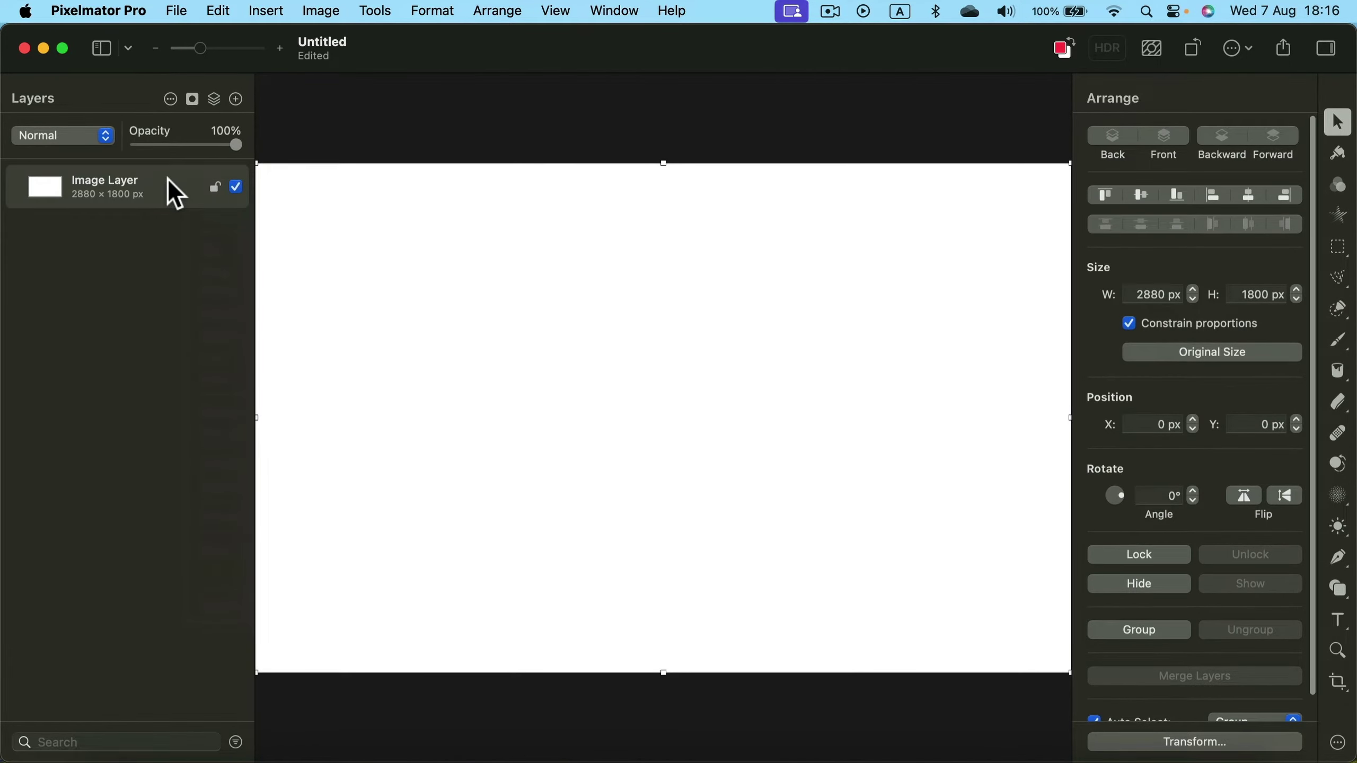
right_click(169, 181)
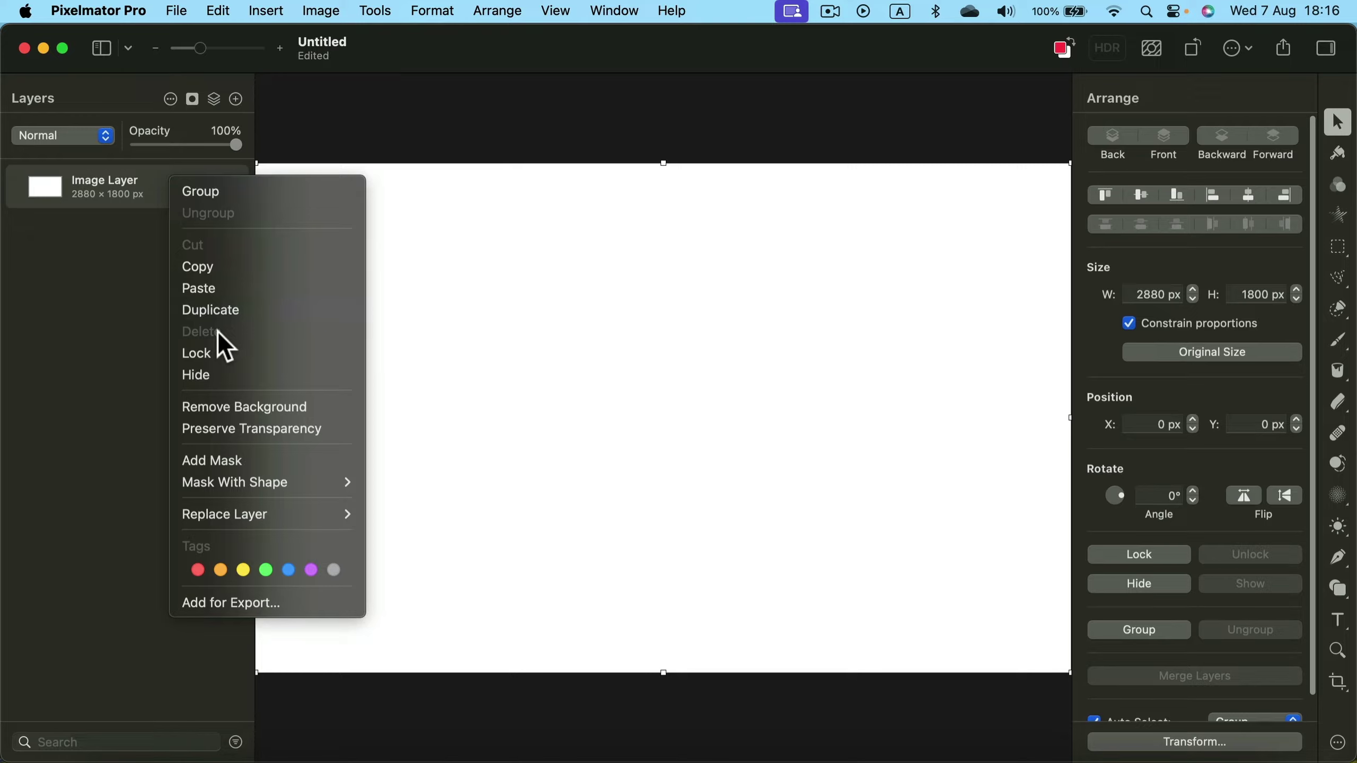
click(123, 244)
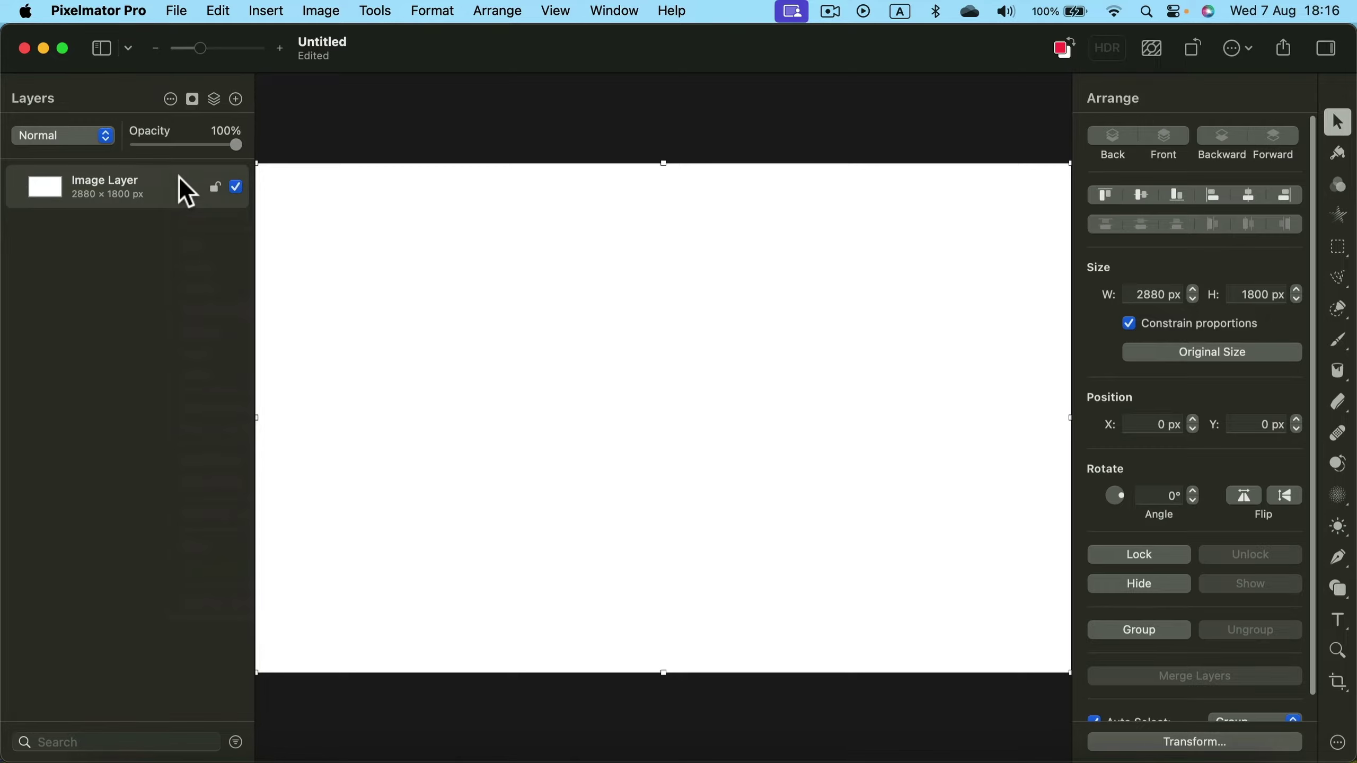
Fill the white background layer with bright green (48FF42) using Color Fill
click(1340, 374)
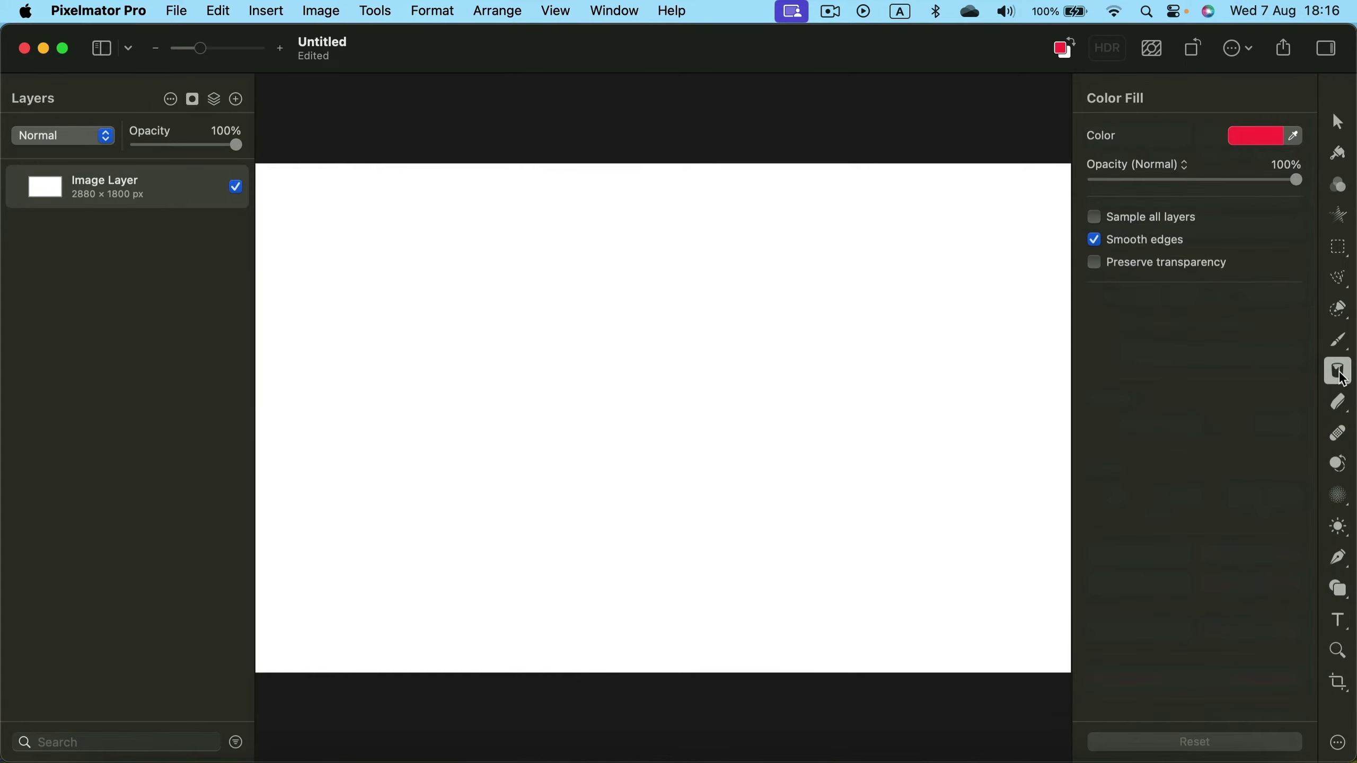
click(1257, 140)
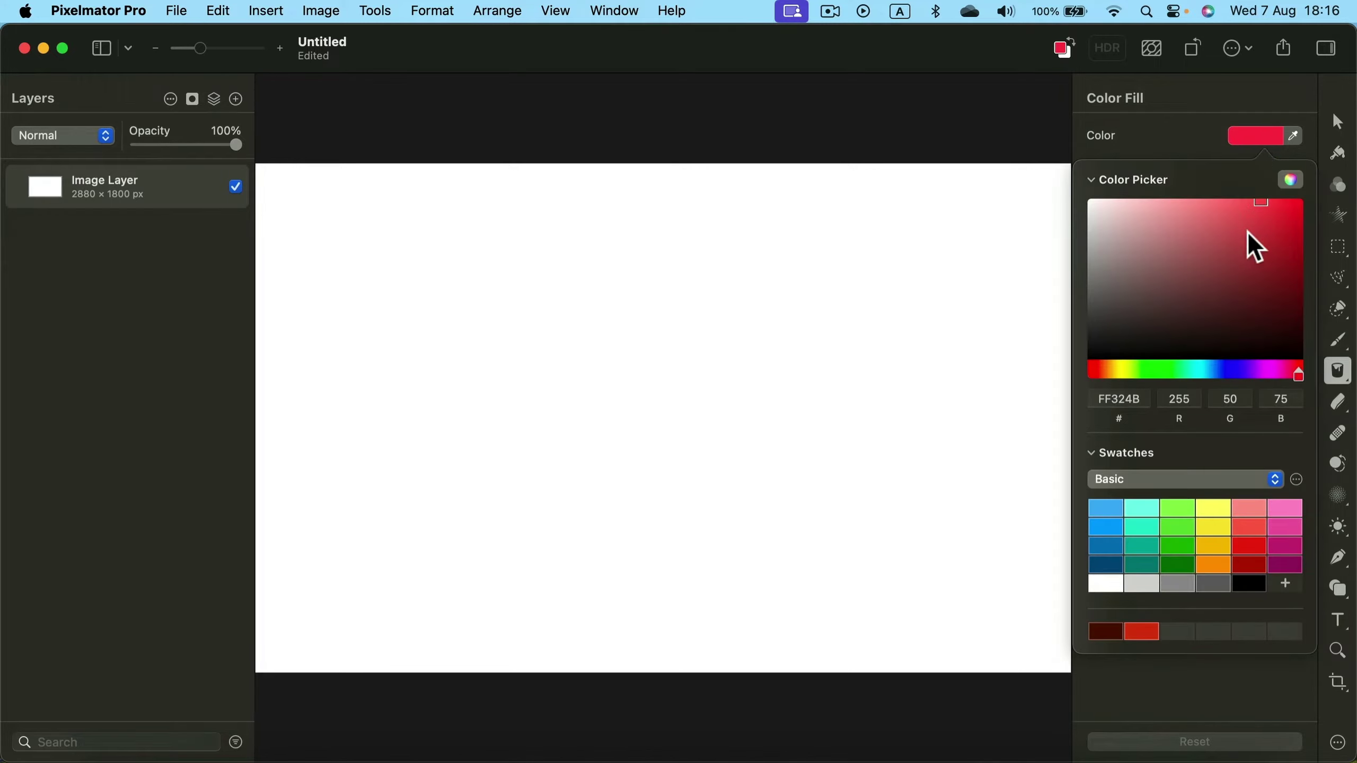
click(1192, 261)
mouse_move(1197, 259)
mouse_down()
mouse_move(1282, 235)
mouse_move(1199, 259)
mouse_up()
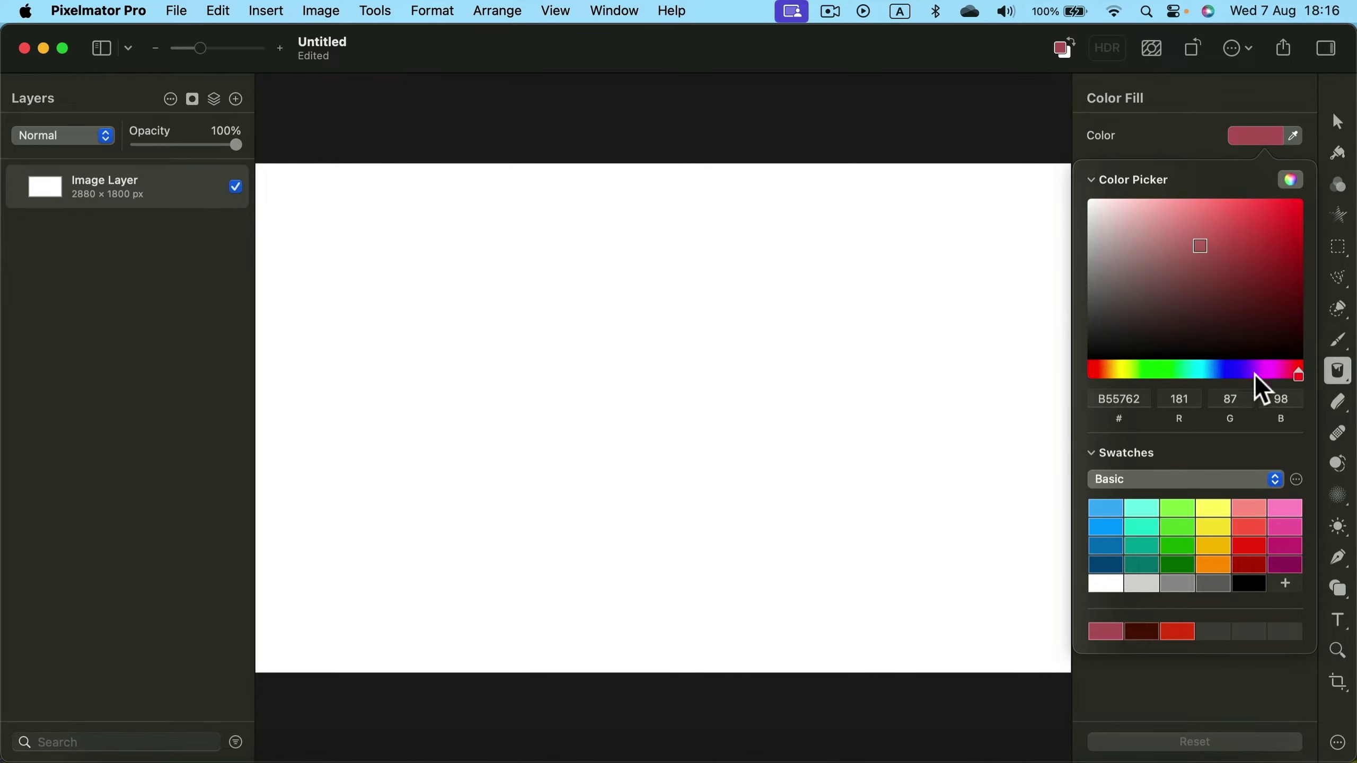
drag(1257, 374, 1159, 370)
drag(1285, 199, 1247, 202)
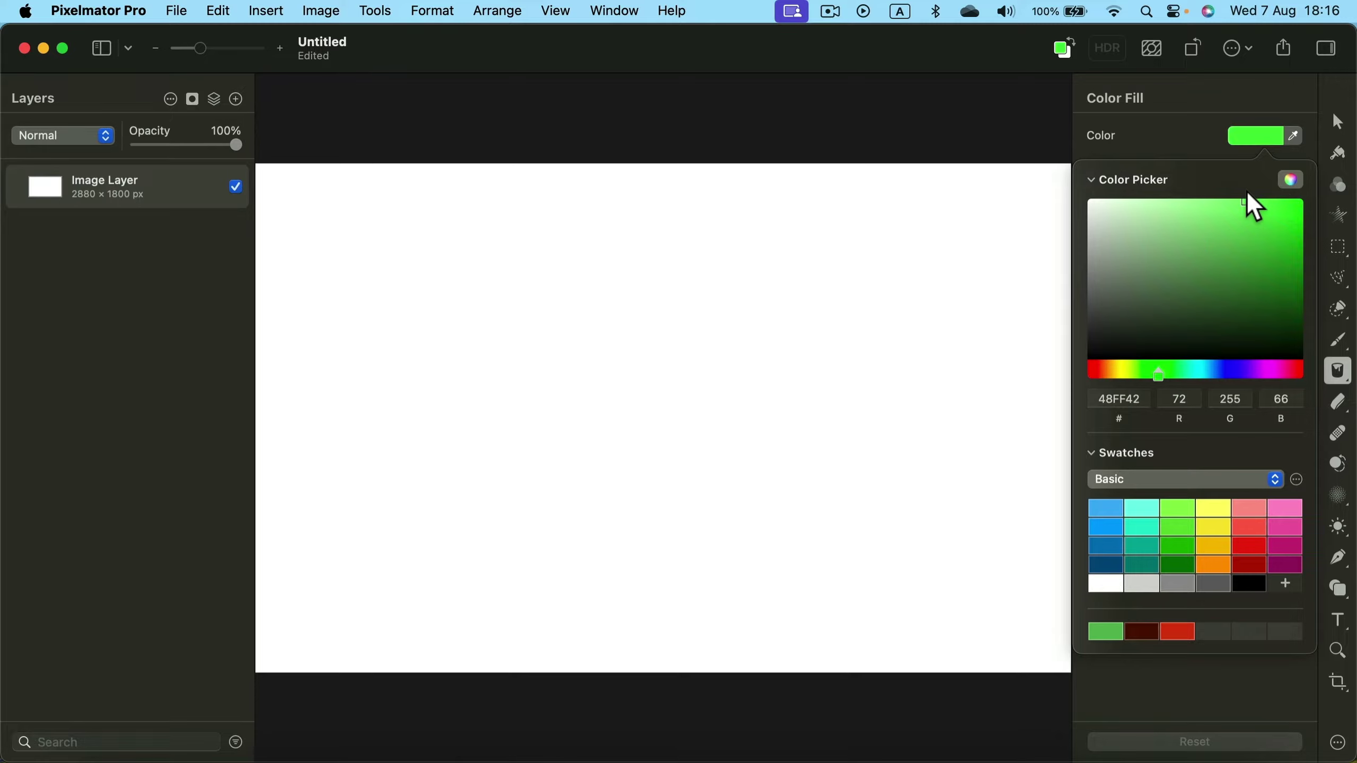
click(1214, 149)
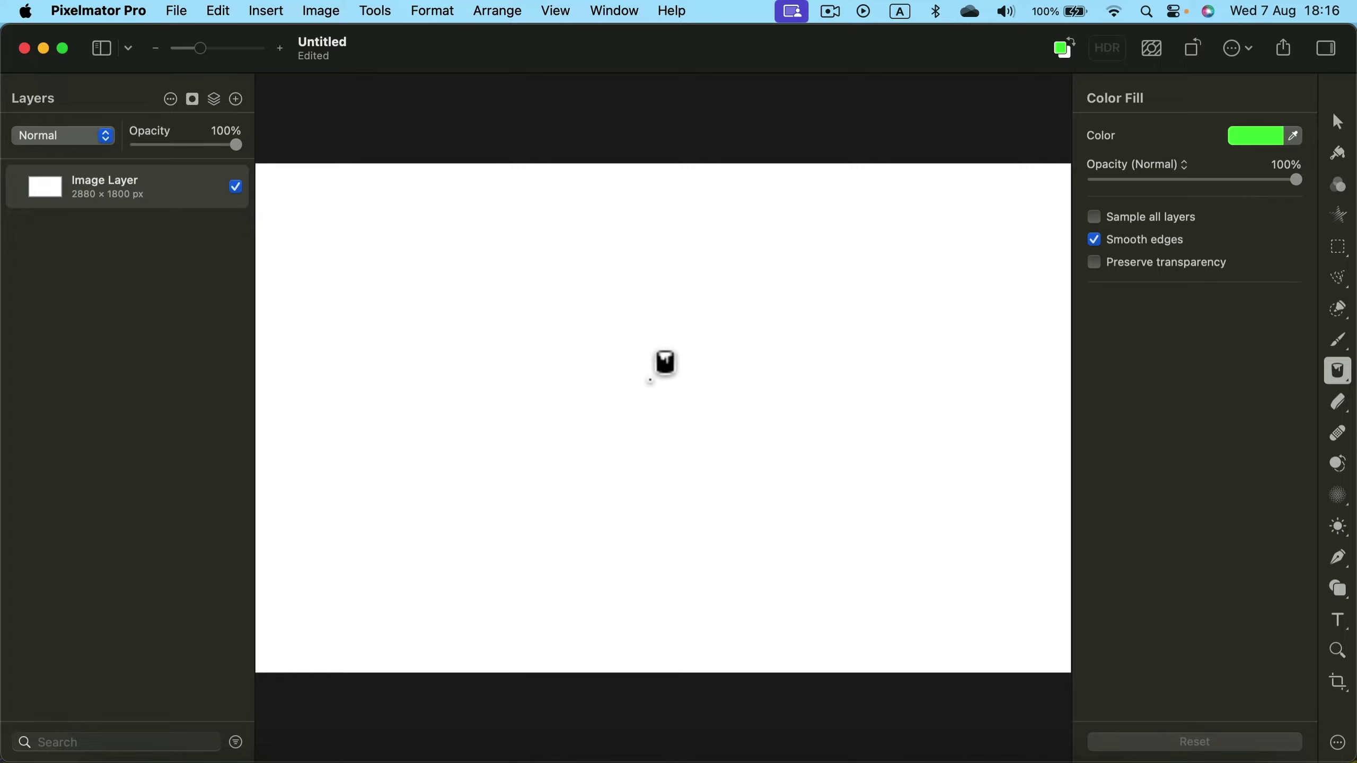
click(657, 372)
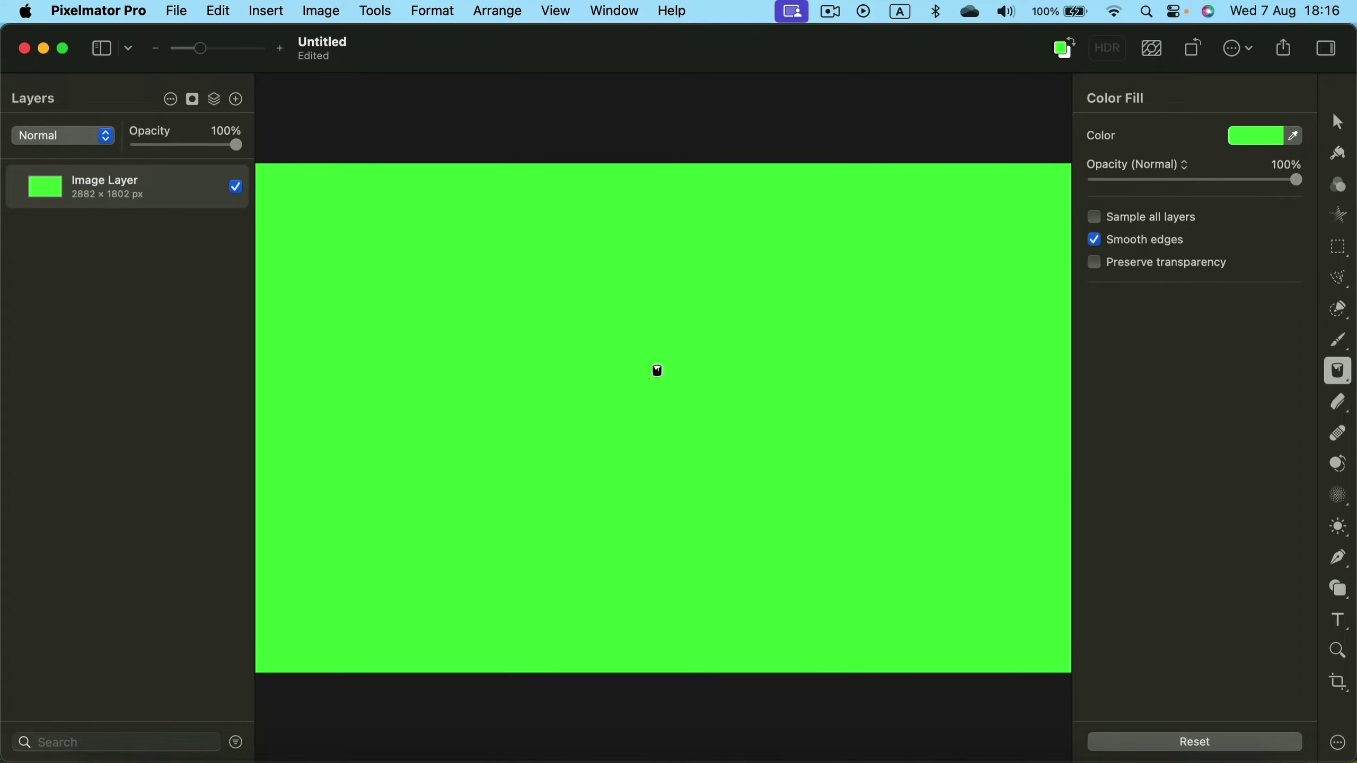
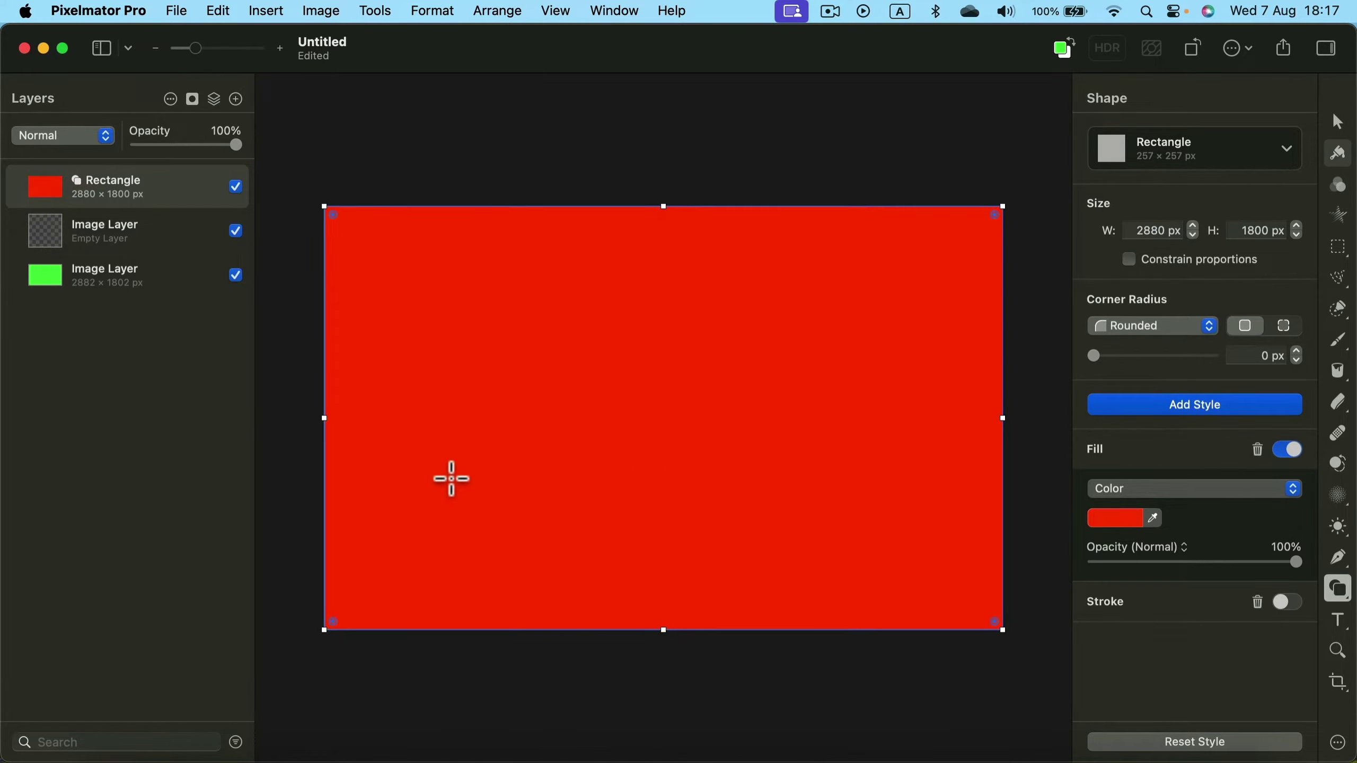
Delete the empty image layer and the green image layer beneath the red rectangle
right_click(140, 231)
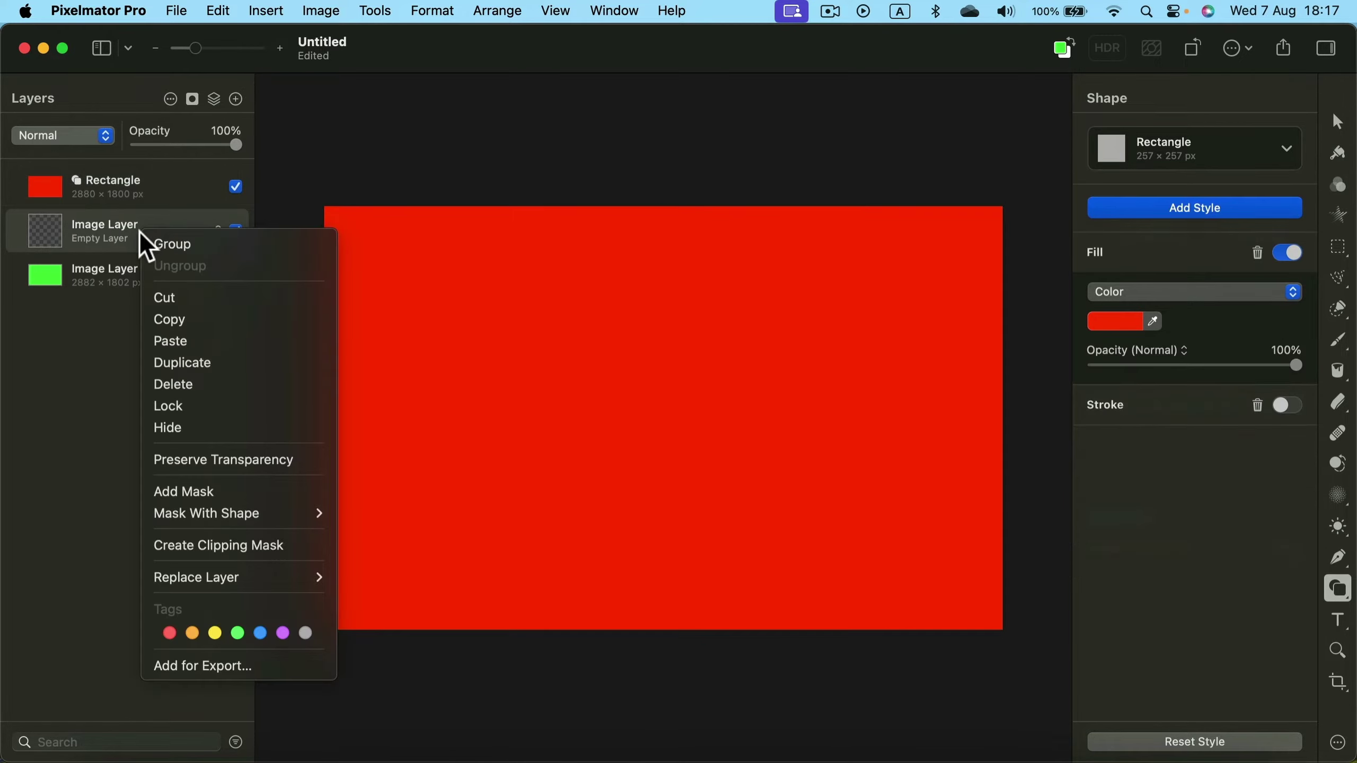
click(221, 384)
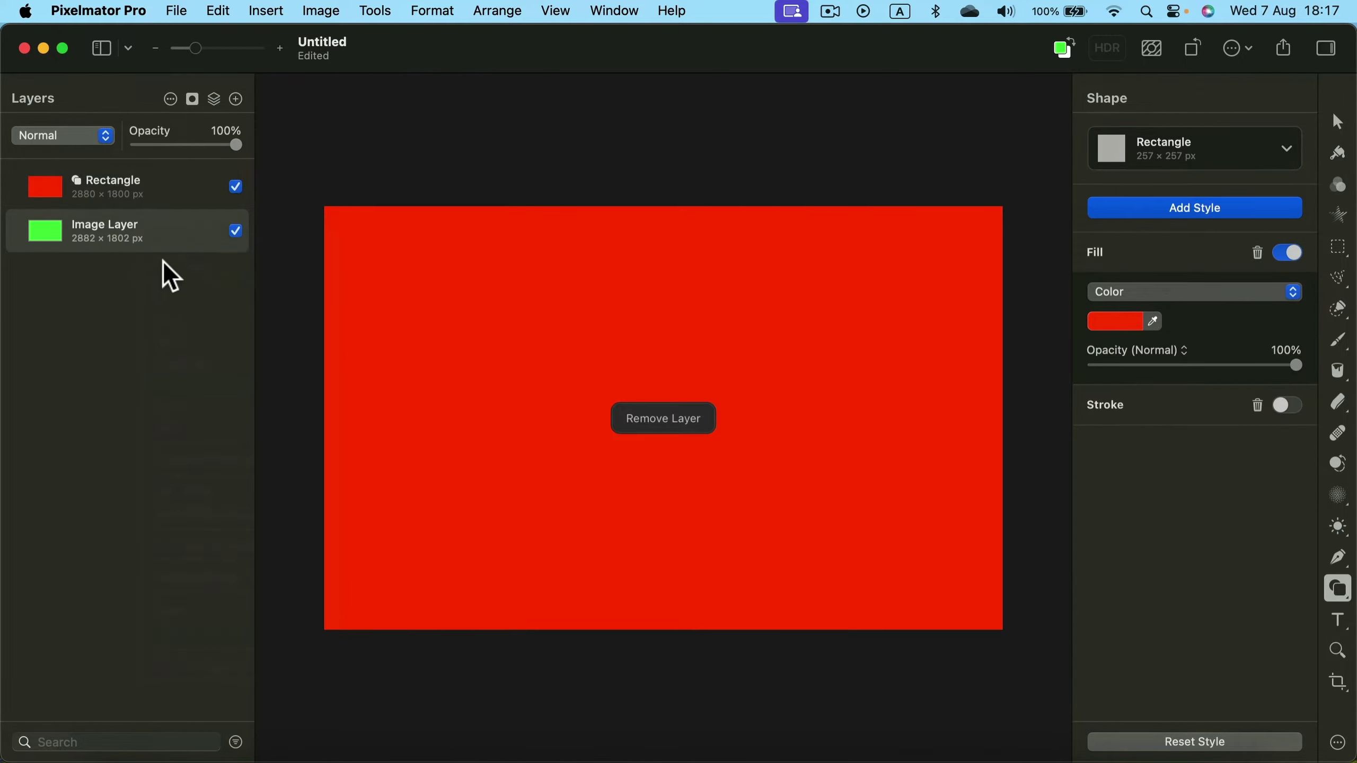
right_click(171, 229)
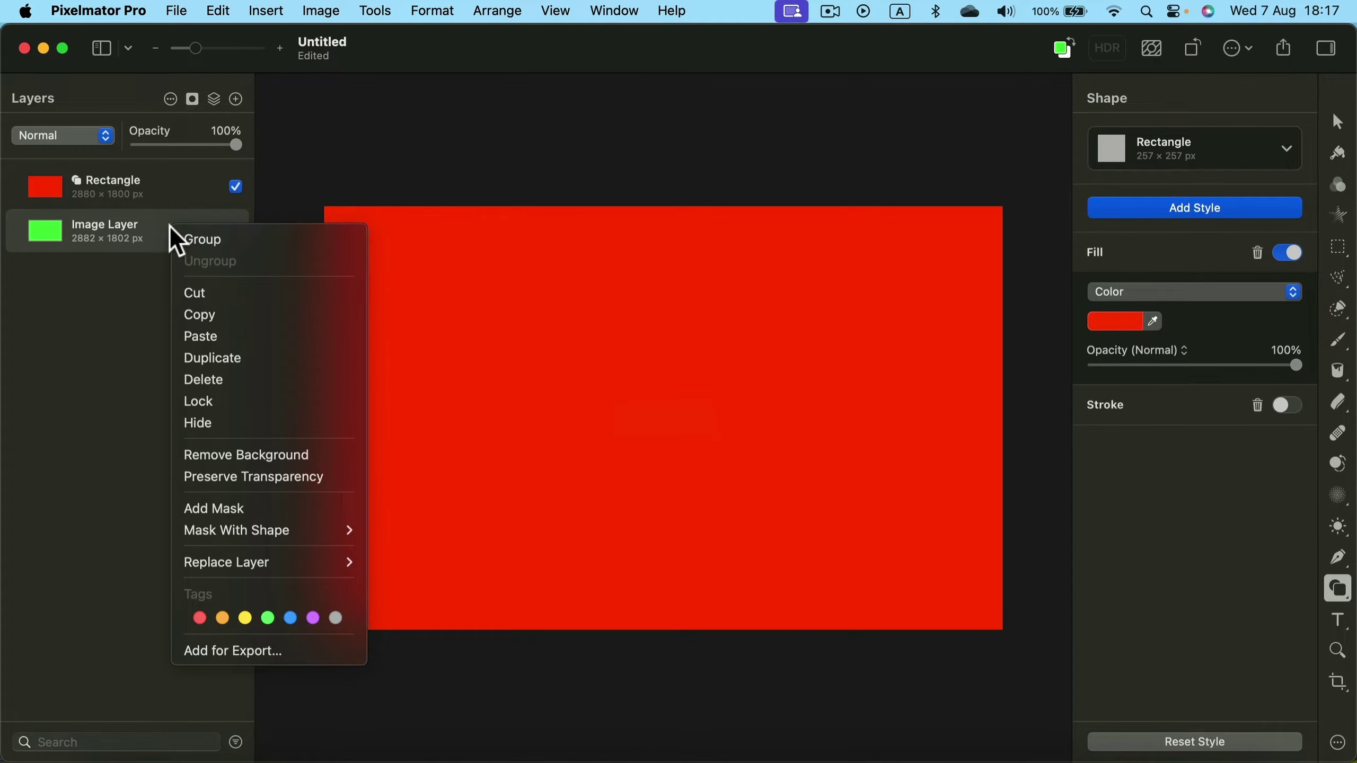
click(238, 380)
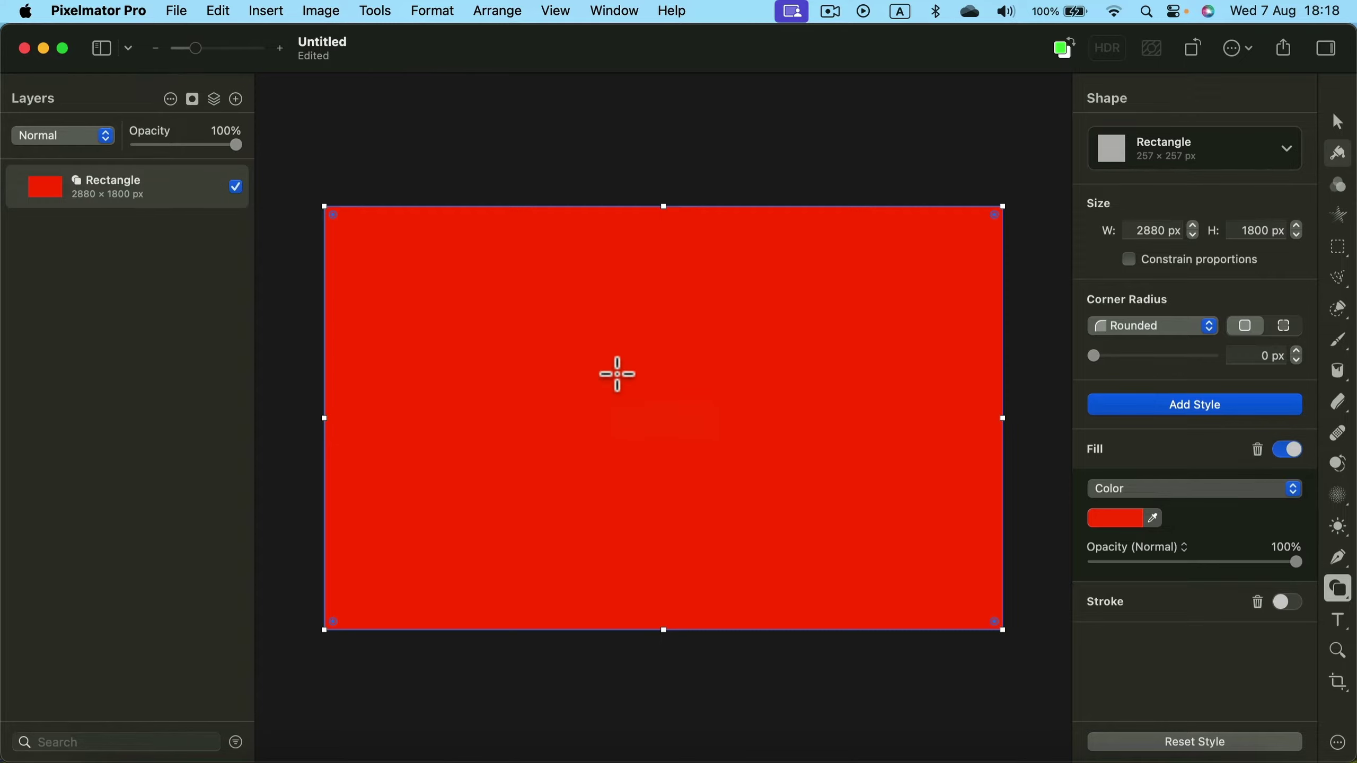
Change the red rectangle's fill color to medium grey (949494)
click(1123, 521)
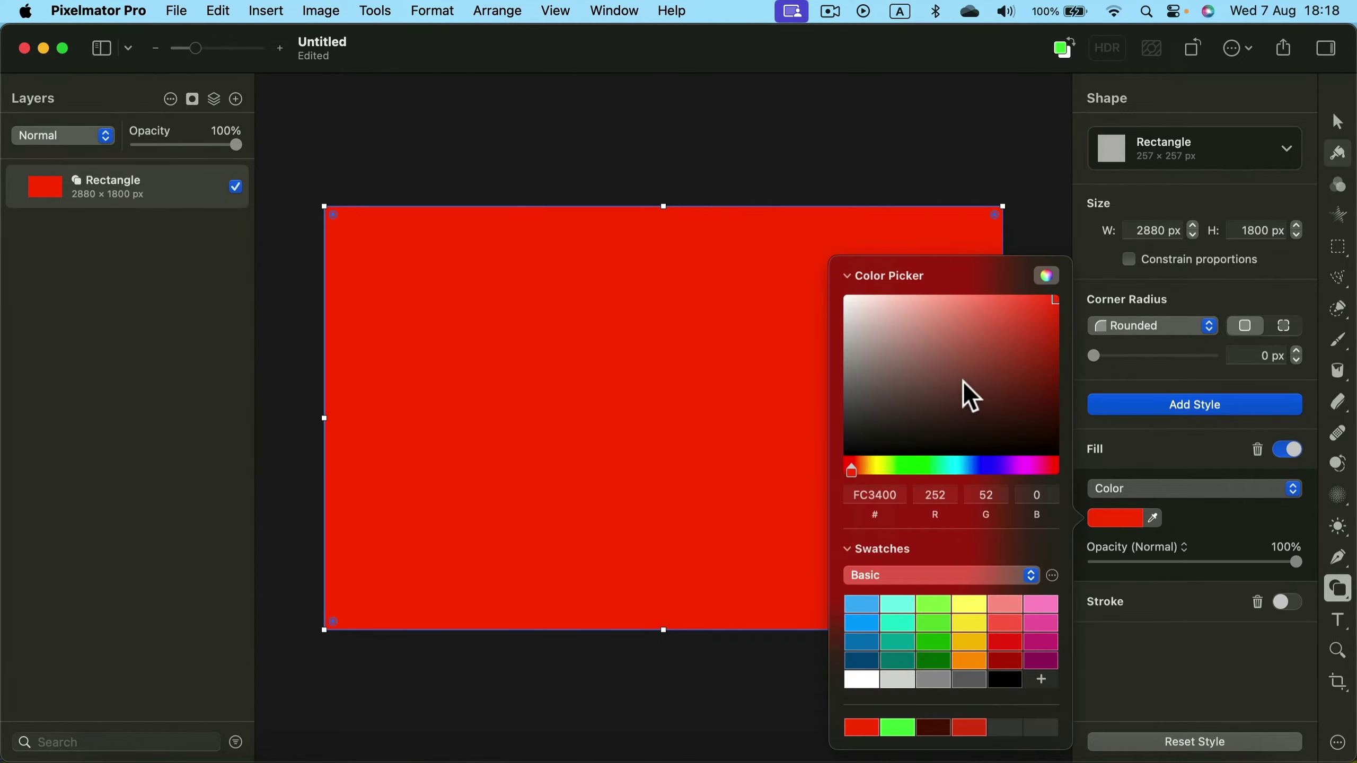
click(905, 468)
mouse_move(1056, 298)
mouse_down()
mouse_move(822, 282)
mouse_move(748, 373)
mouse_move(745, 361)
mouse_up()
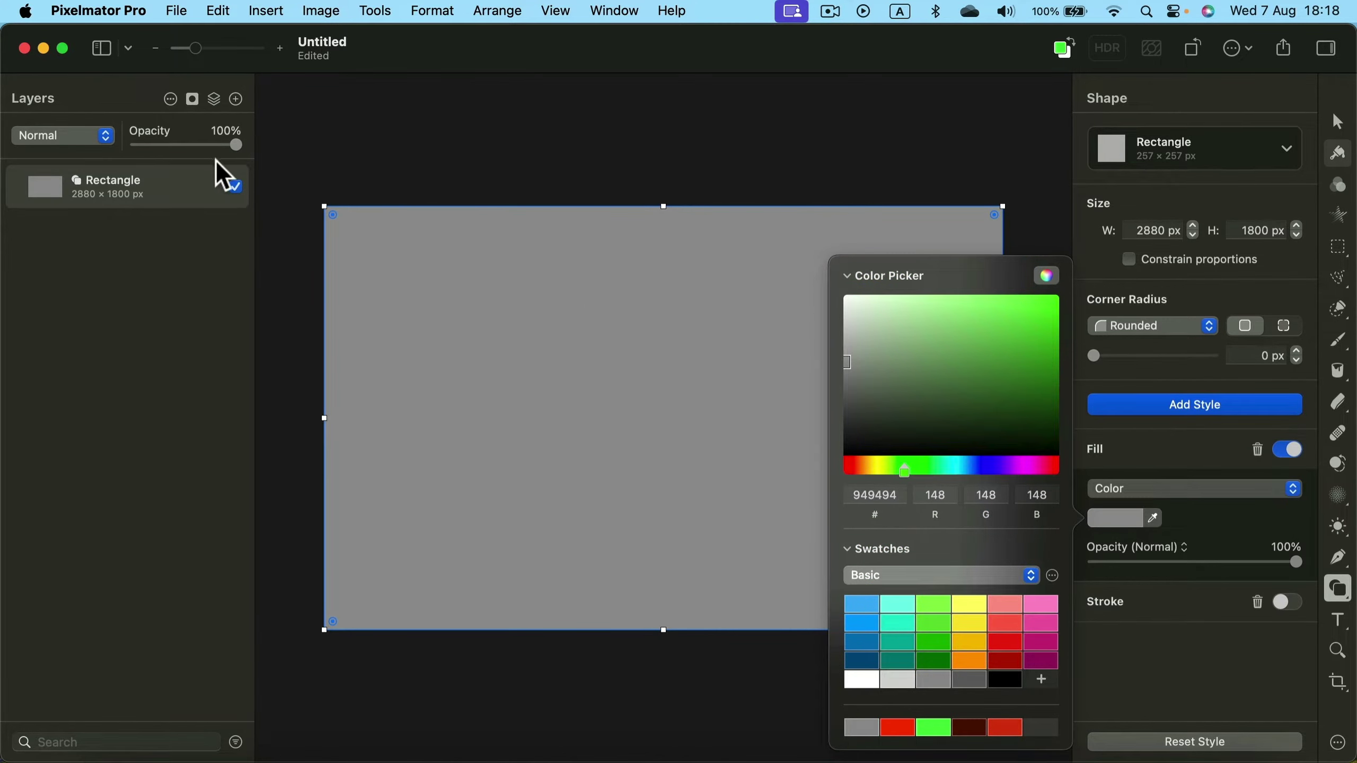
click(201, 191)
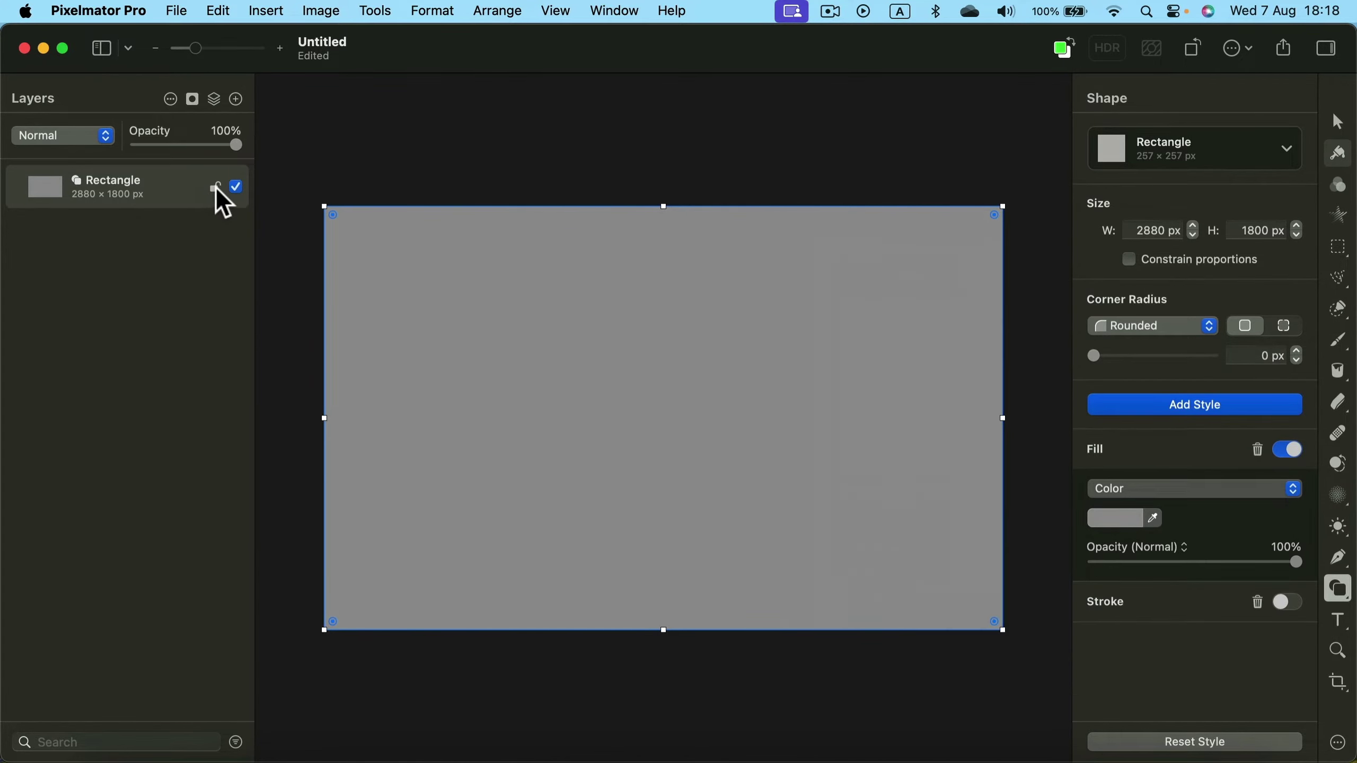
Lock the grey rectangle layer and test the lock by trying to move the rectangle on the canvas
click(215, 188)
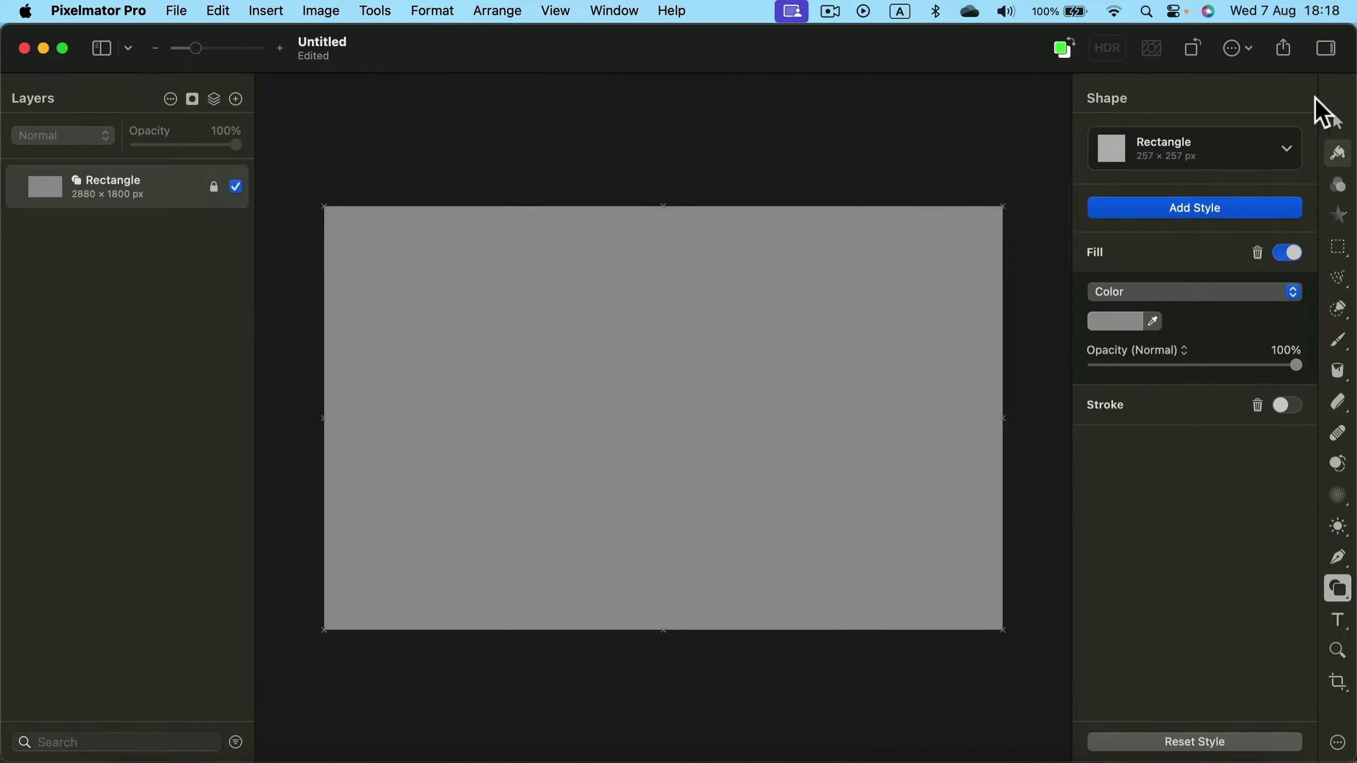
click(1337, 122)
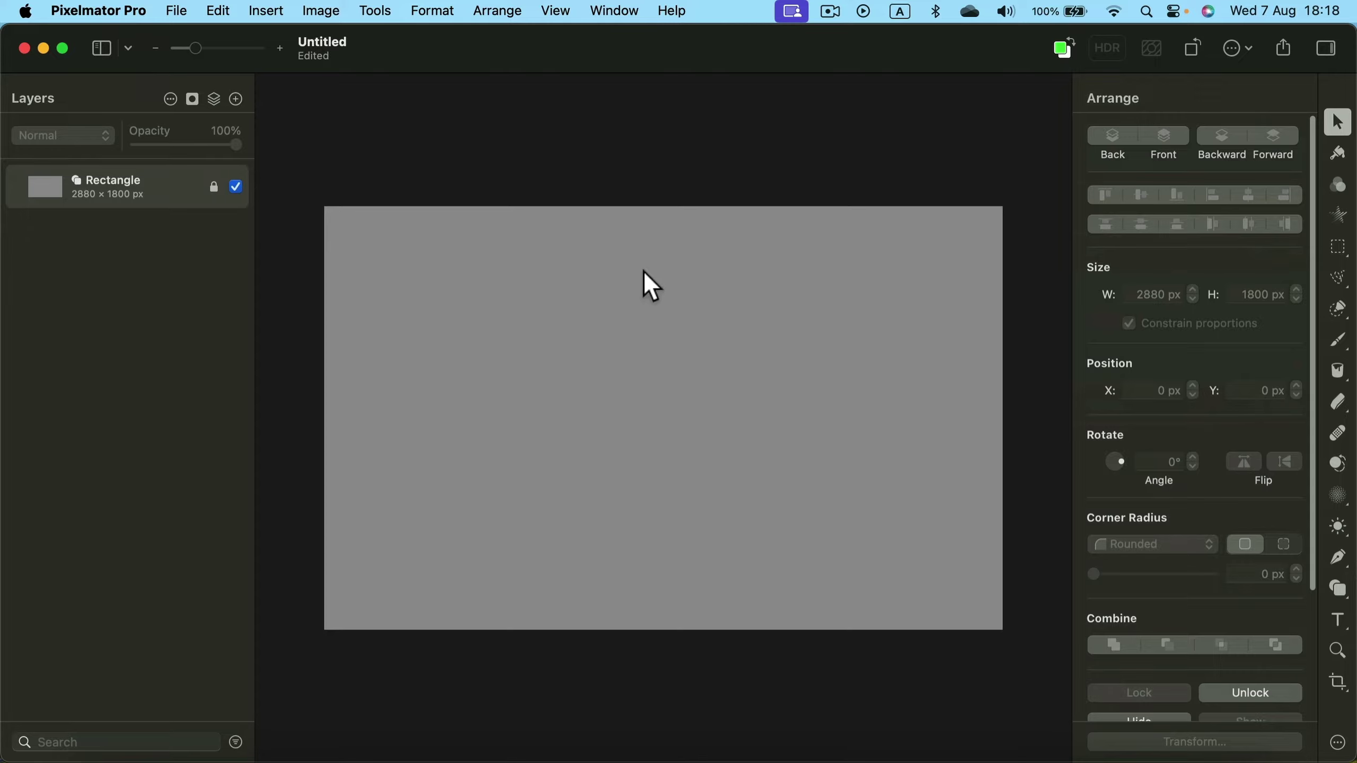
drag(488, 272, 791, 401)
drag(554, 257, 785, 396)
drag(484, 271, 900, 488)
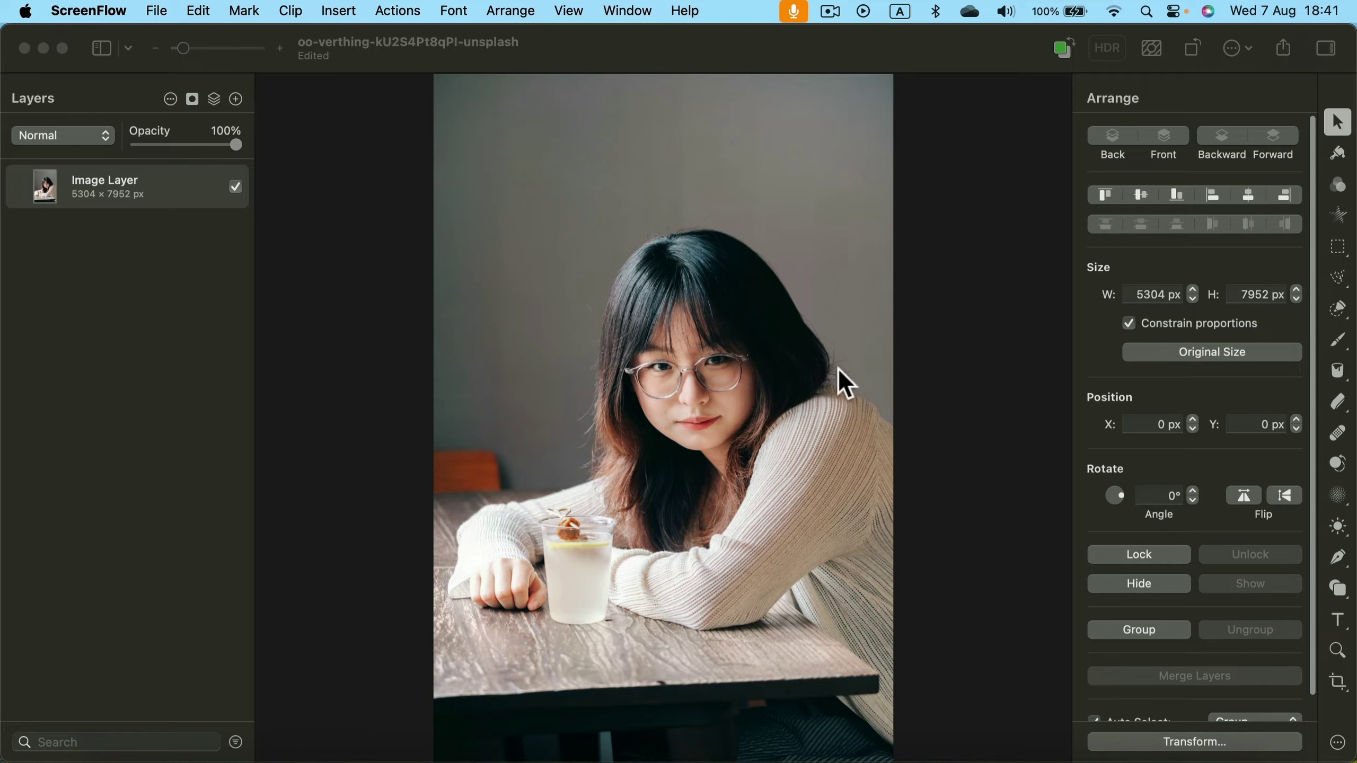
Apply a Black & White color adjustment to the portrait photo, switching it off and on to compare the effect
click(985, 267)
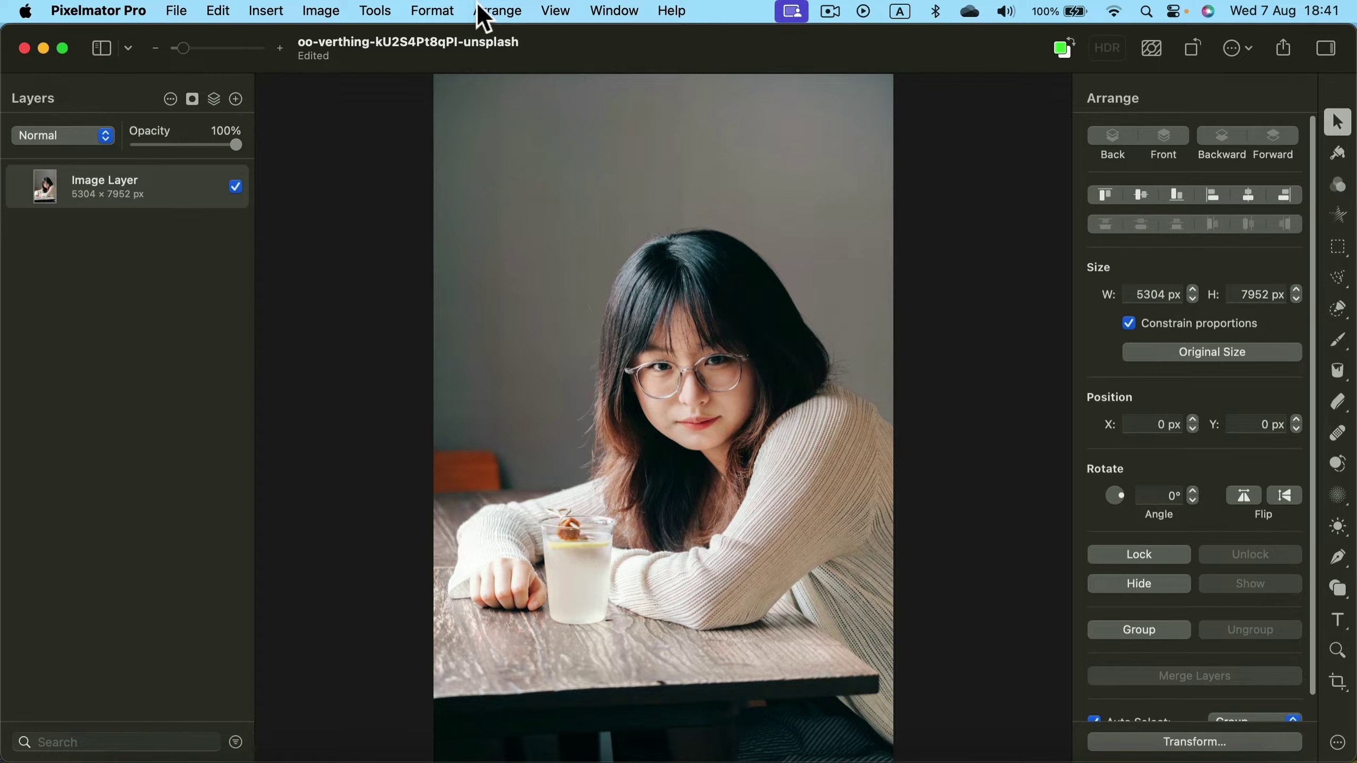
click(445, 11)
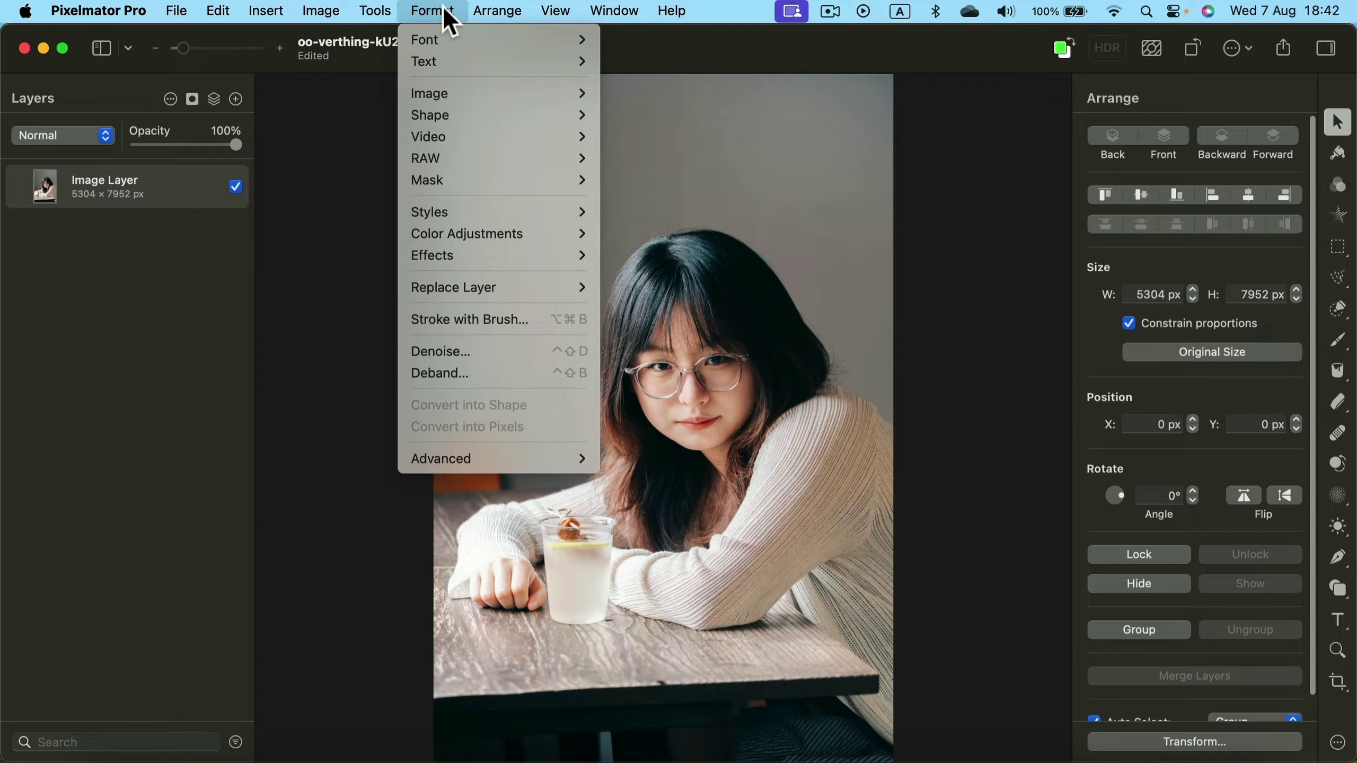
mouse_move(473, 236)
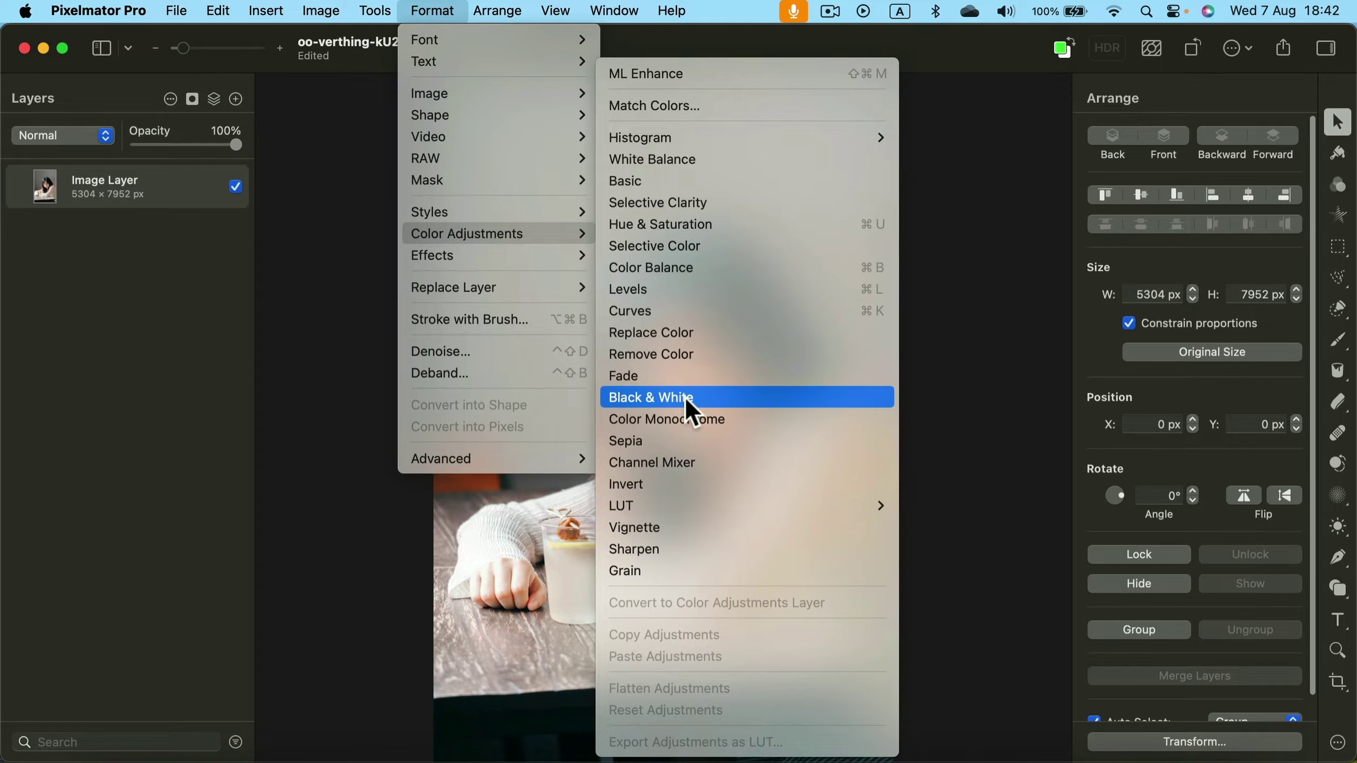
click(650, 398)
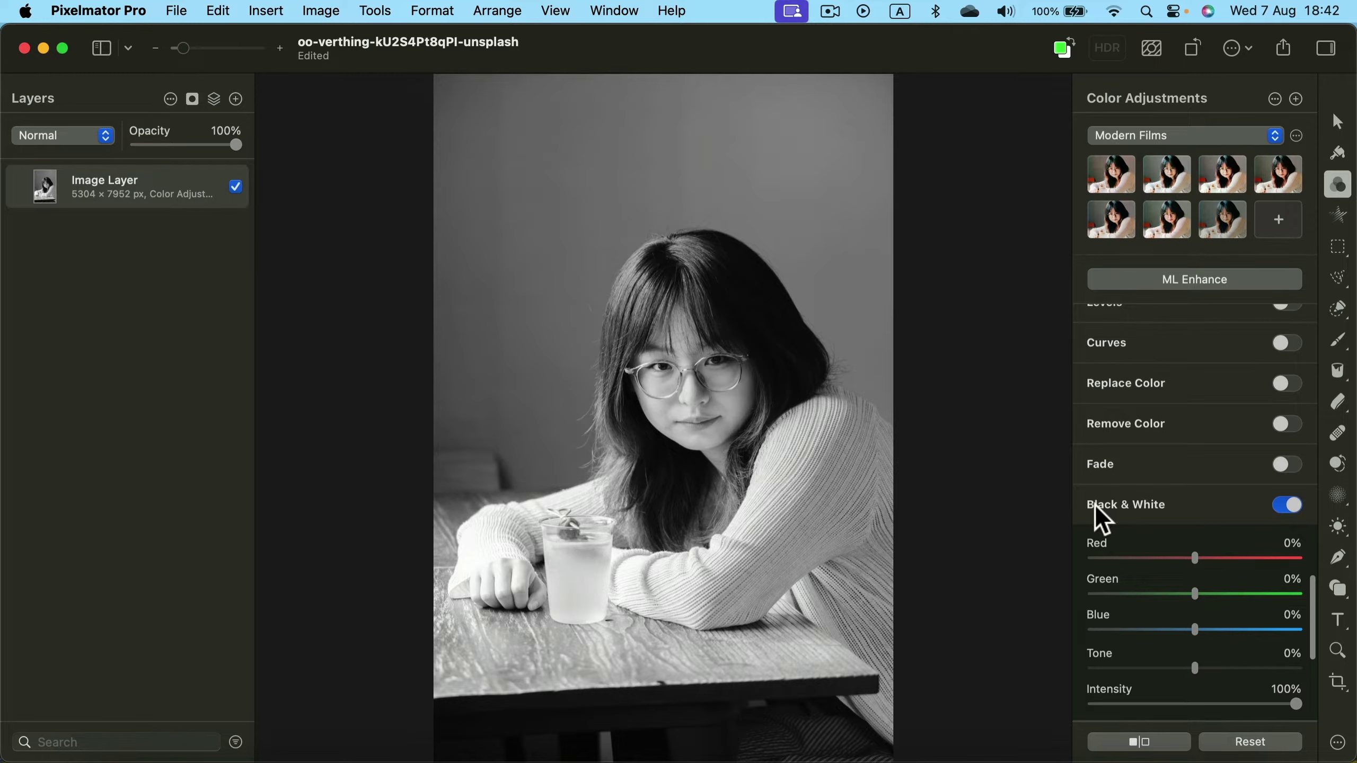
click(1287, 507)
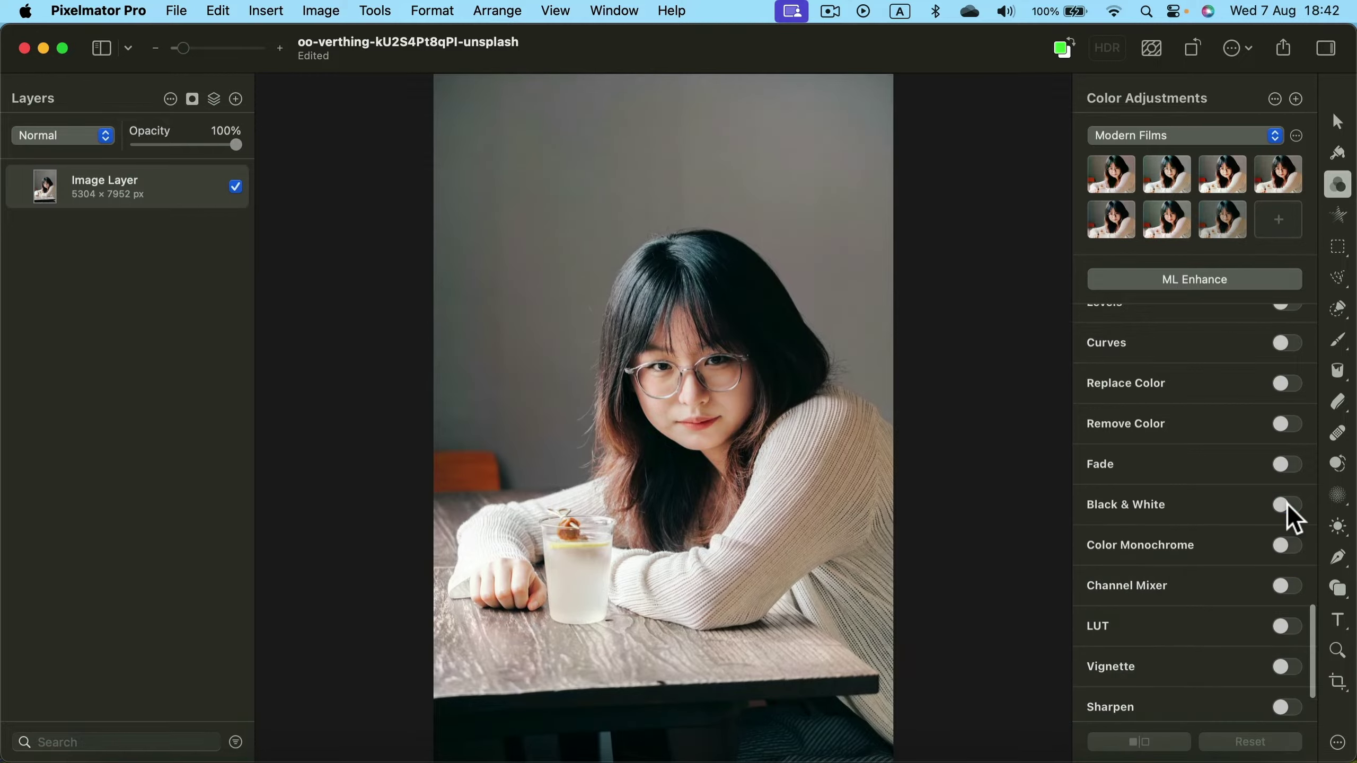
click(1287, 505)
Try out the Black & White adjustment's color, tone and intensity settings, leaving Red, Green and Blue at 0% and Tone at -1%
scroll(1265, 522, down, 1)
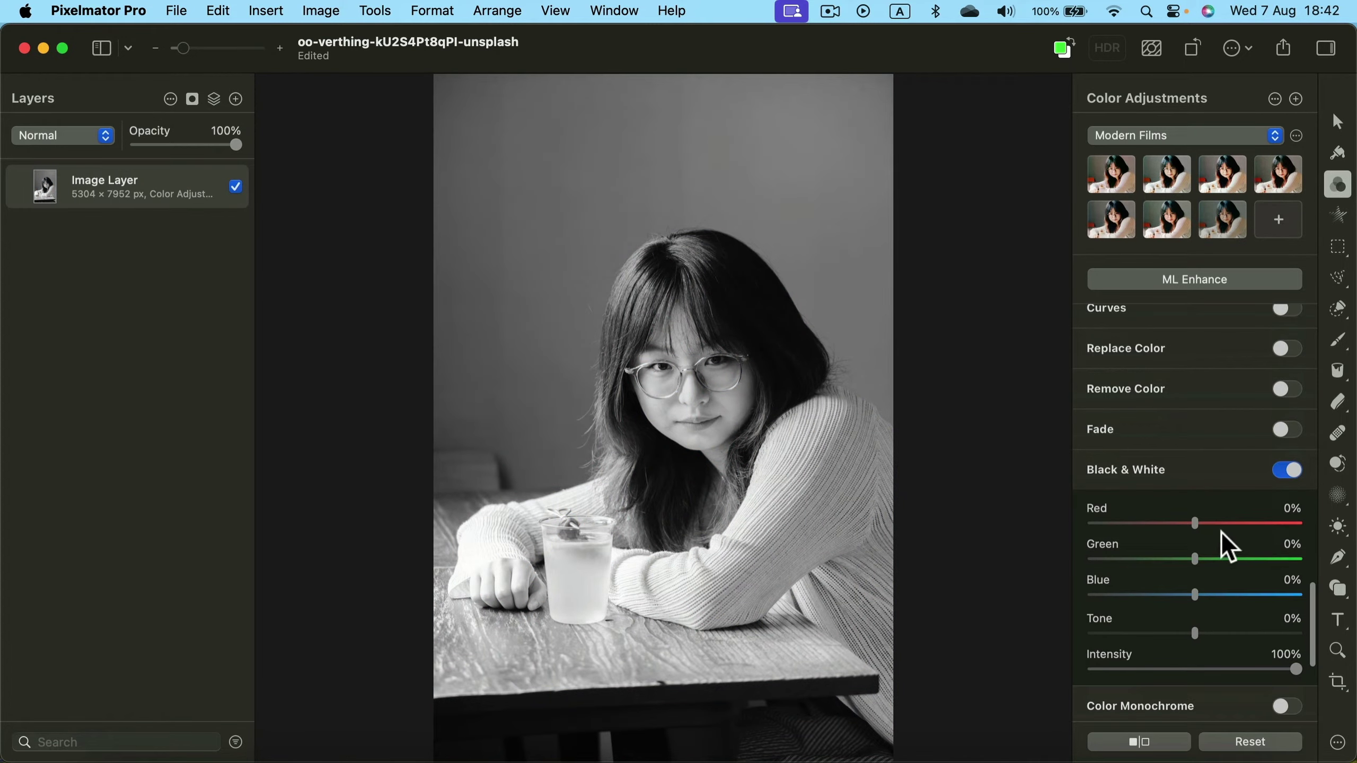
scroll(1200, 634, down, 1)
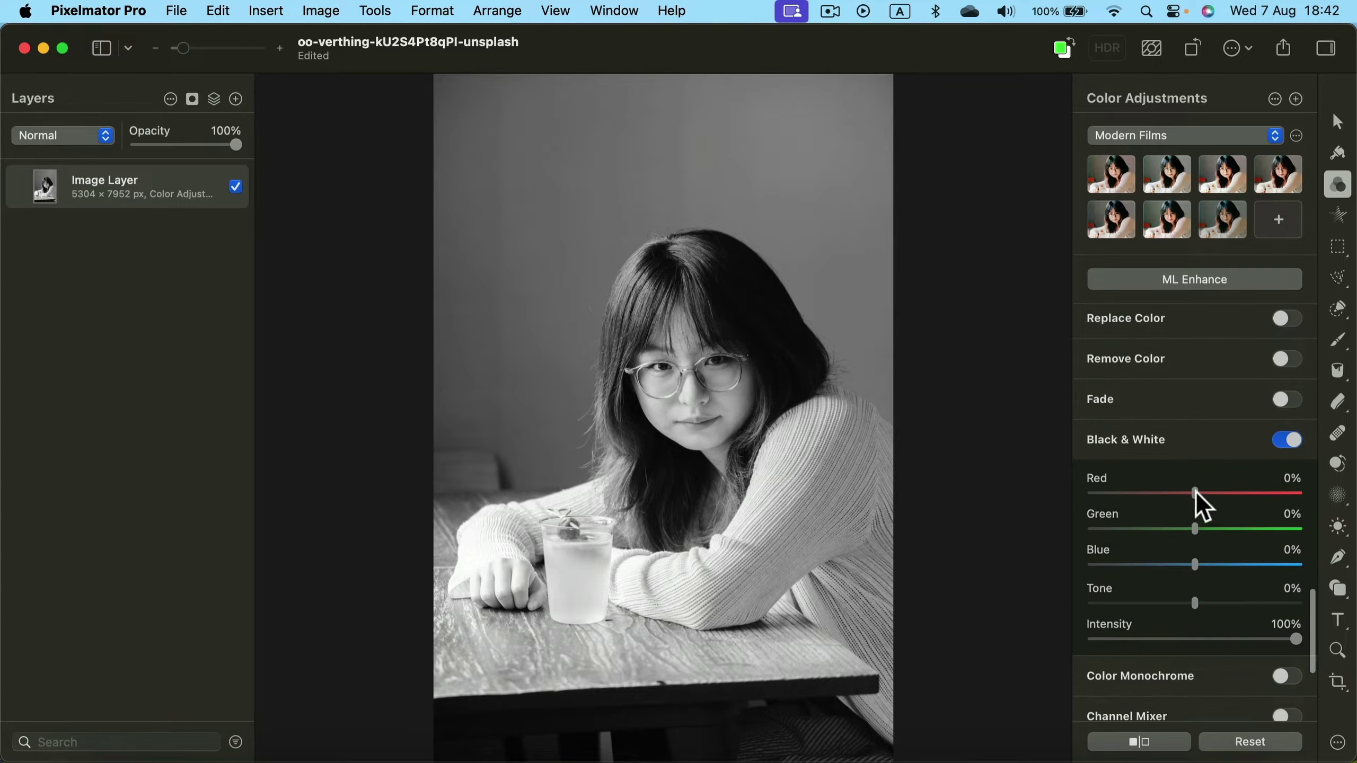
drag(1196, 493, 1191, 619)
drag(1258, 635, 1326, 641)
scroll(1294, 395, up, 3)
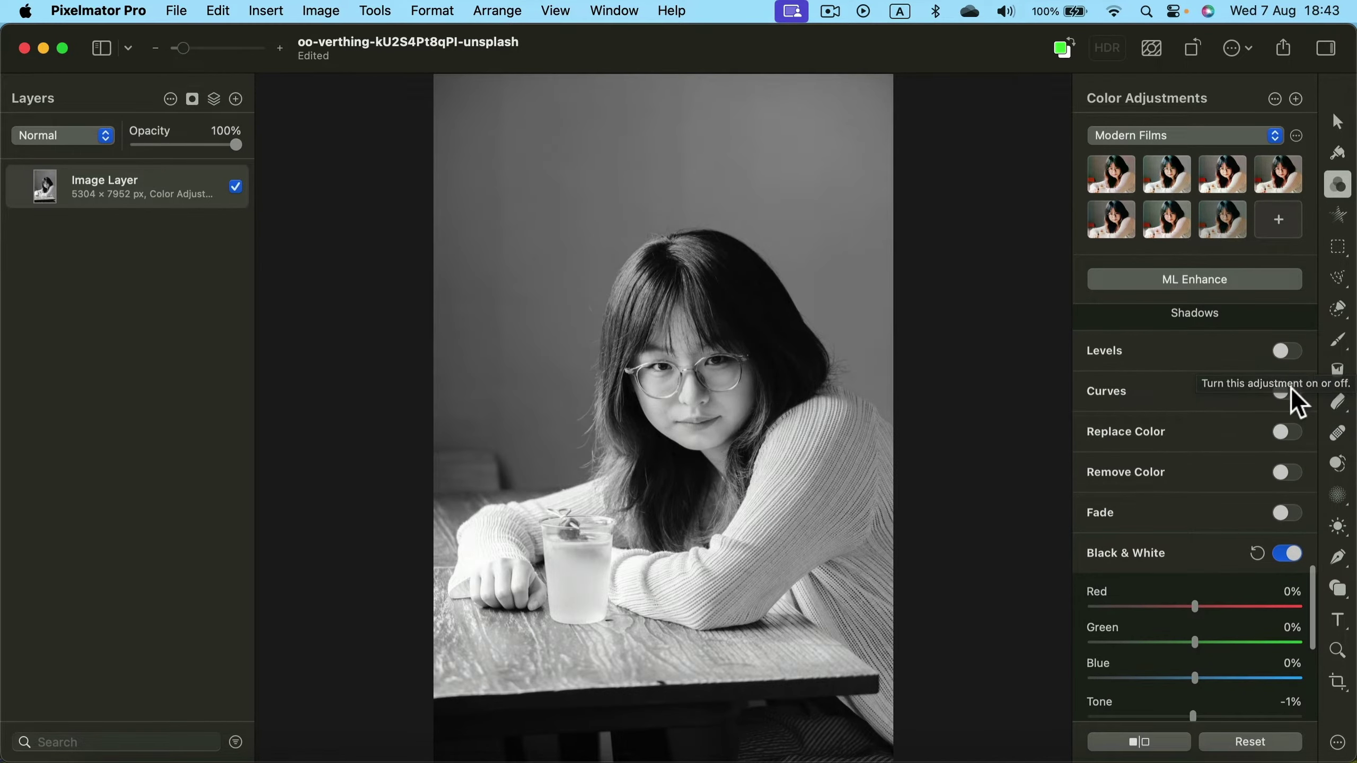
Turn on the portrait's Curves adjustment and shape the RGB curve by lowering a shadow point and raising a highlight point
click(1289, 391)
drag(1156, 596, 1165, 606)
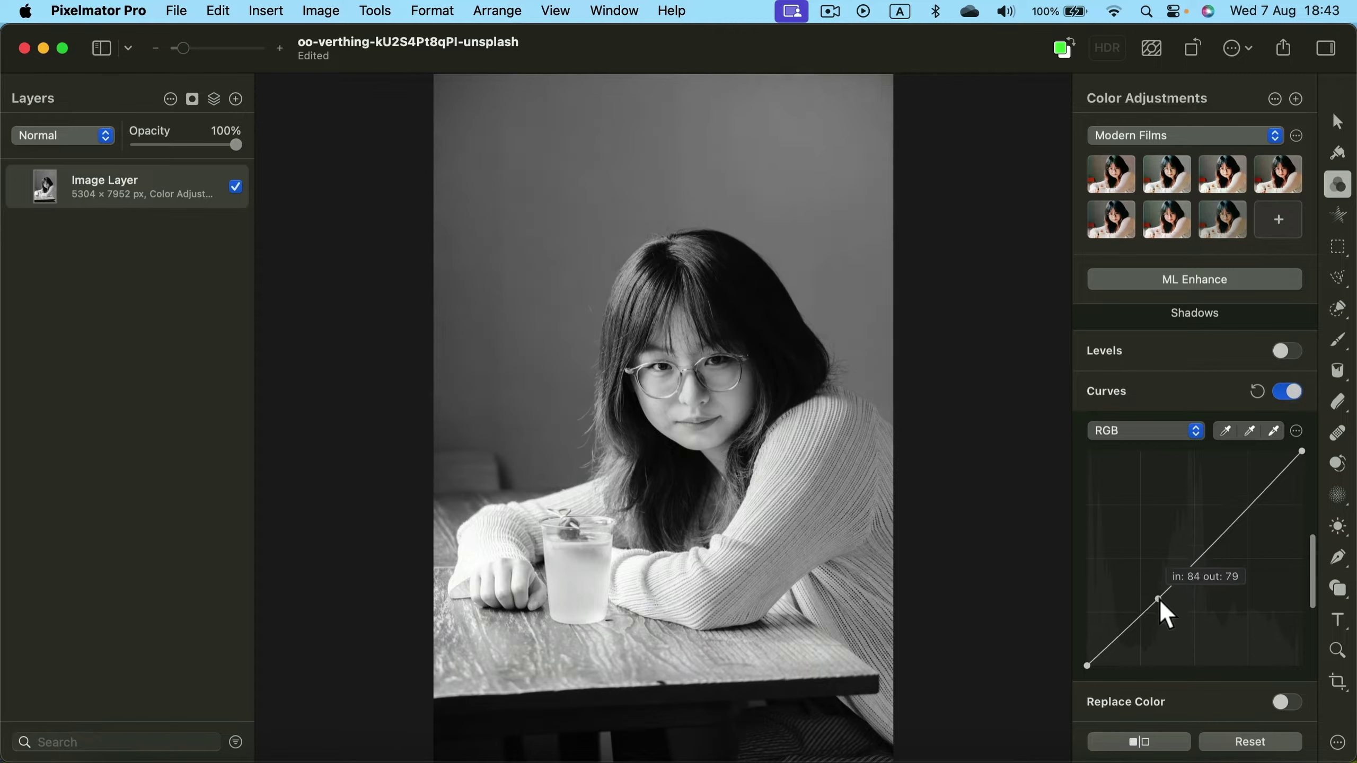
click(1254, 513)
drag(1254, 513, 1249, 496)
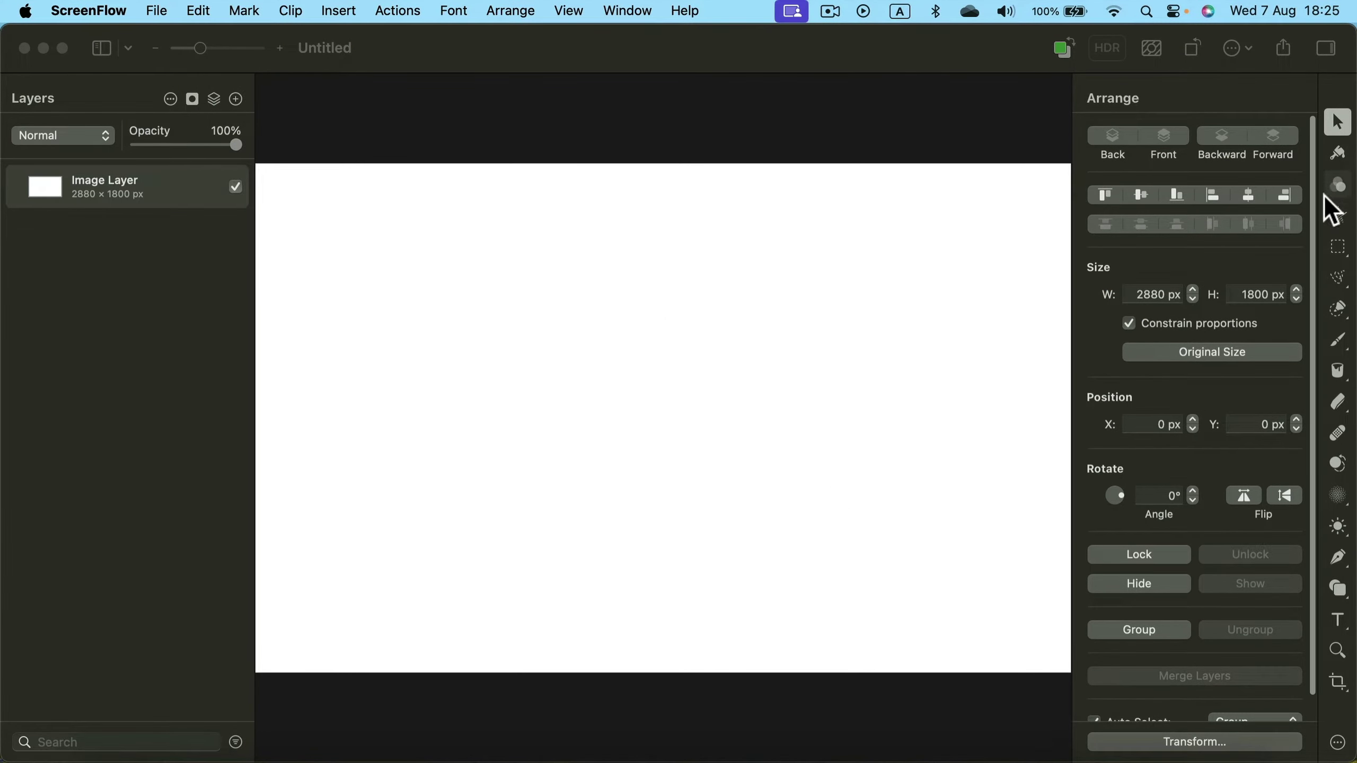
Draw a basic Arrow shape about 1439 by 200 px, slanting down to the right across the upper half of the canvas
click(1341, 595)
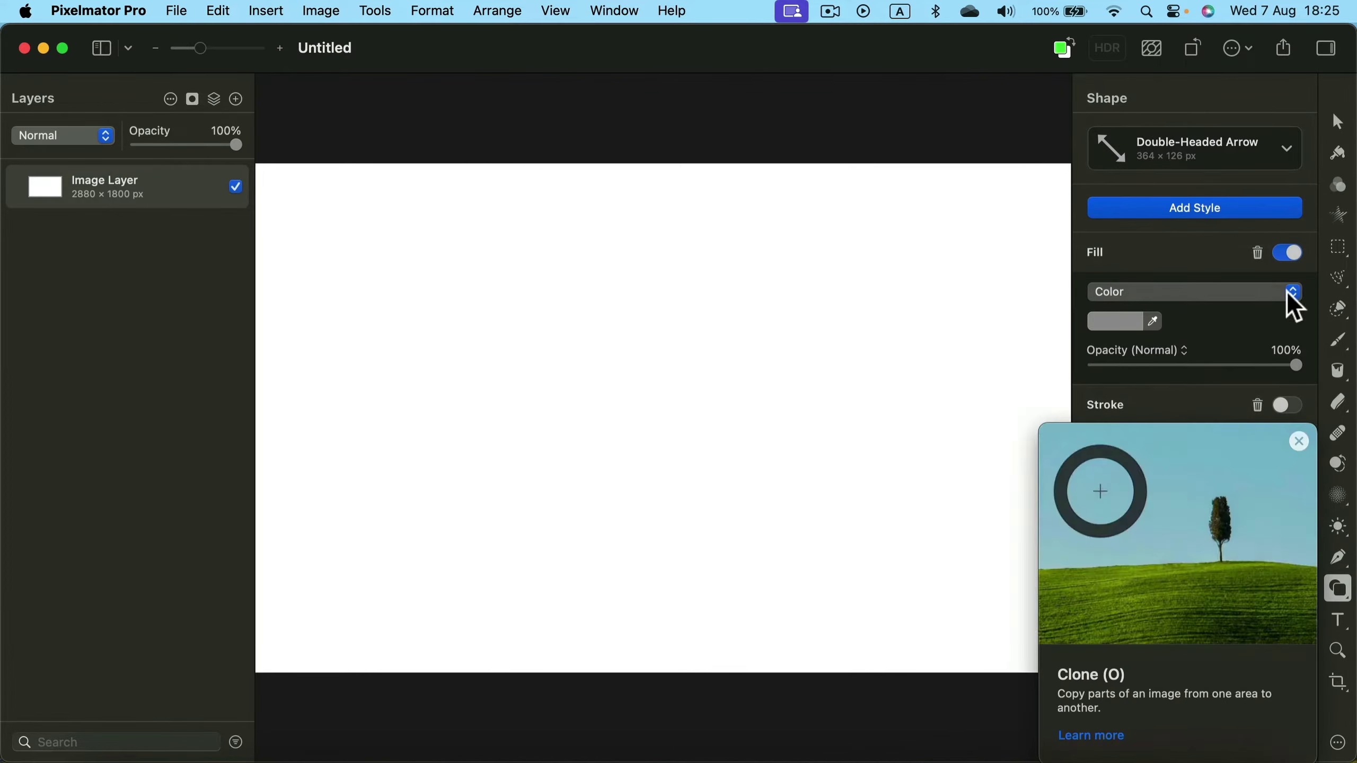
click(1284, 148)
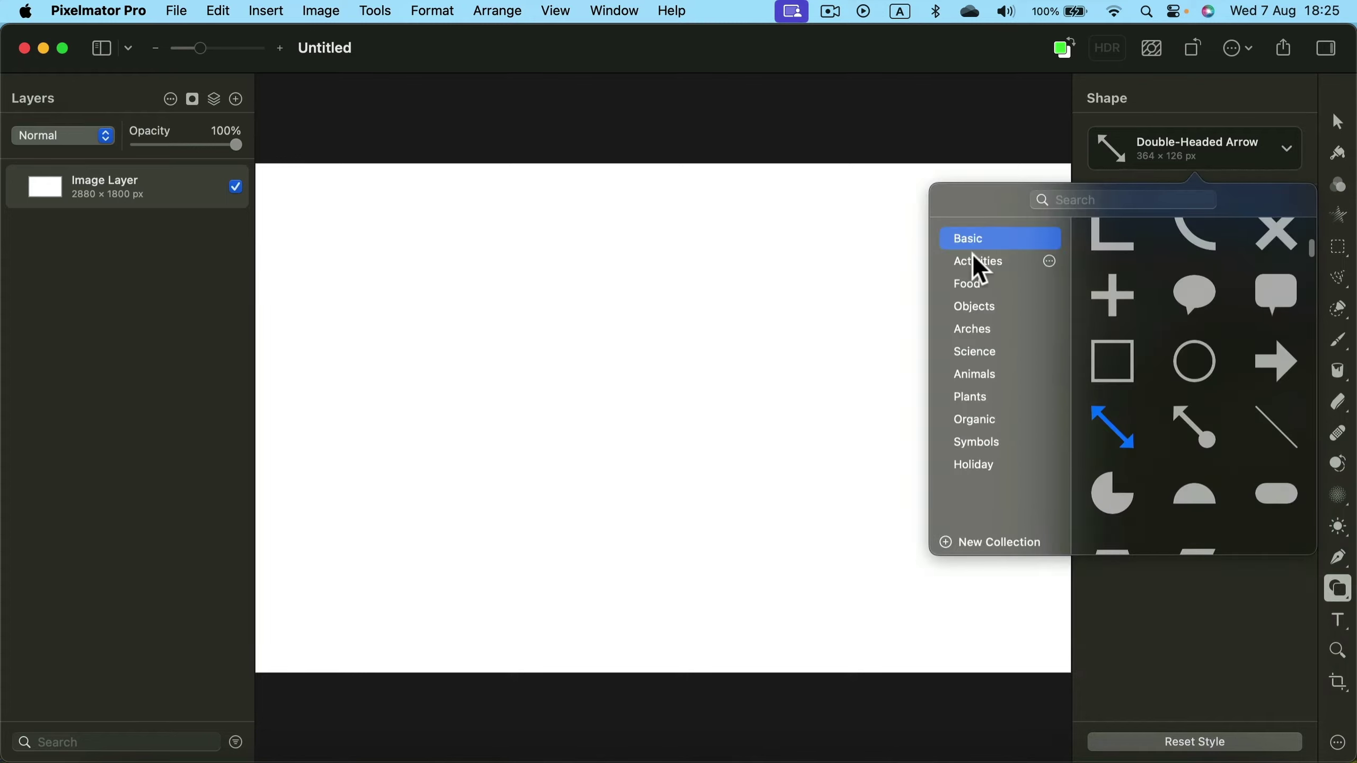
scroll(1124, 361, up, 1)
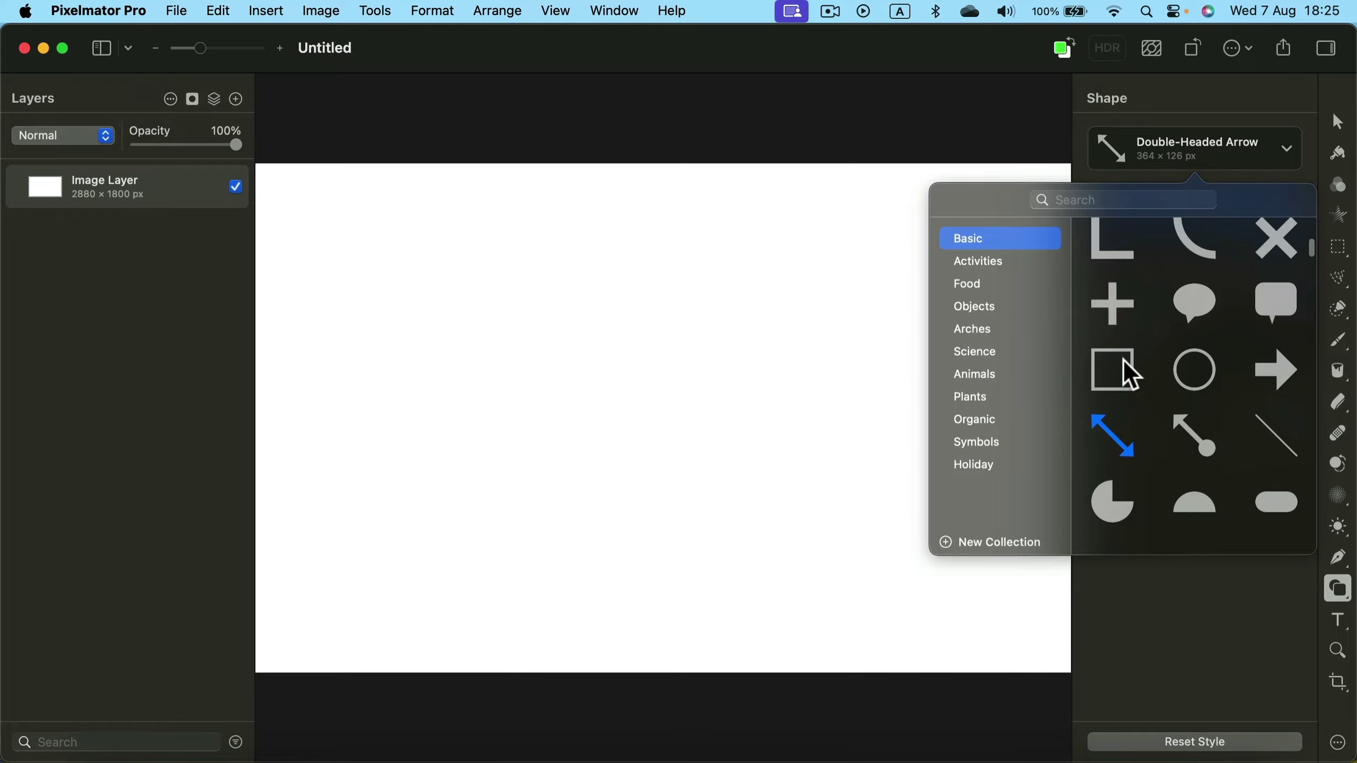
scroll(1124, 360, up, 1)
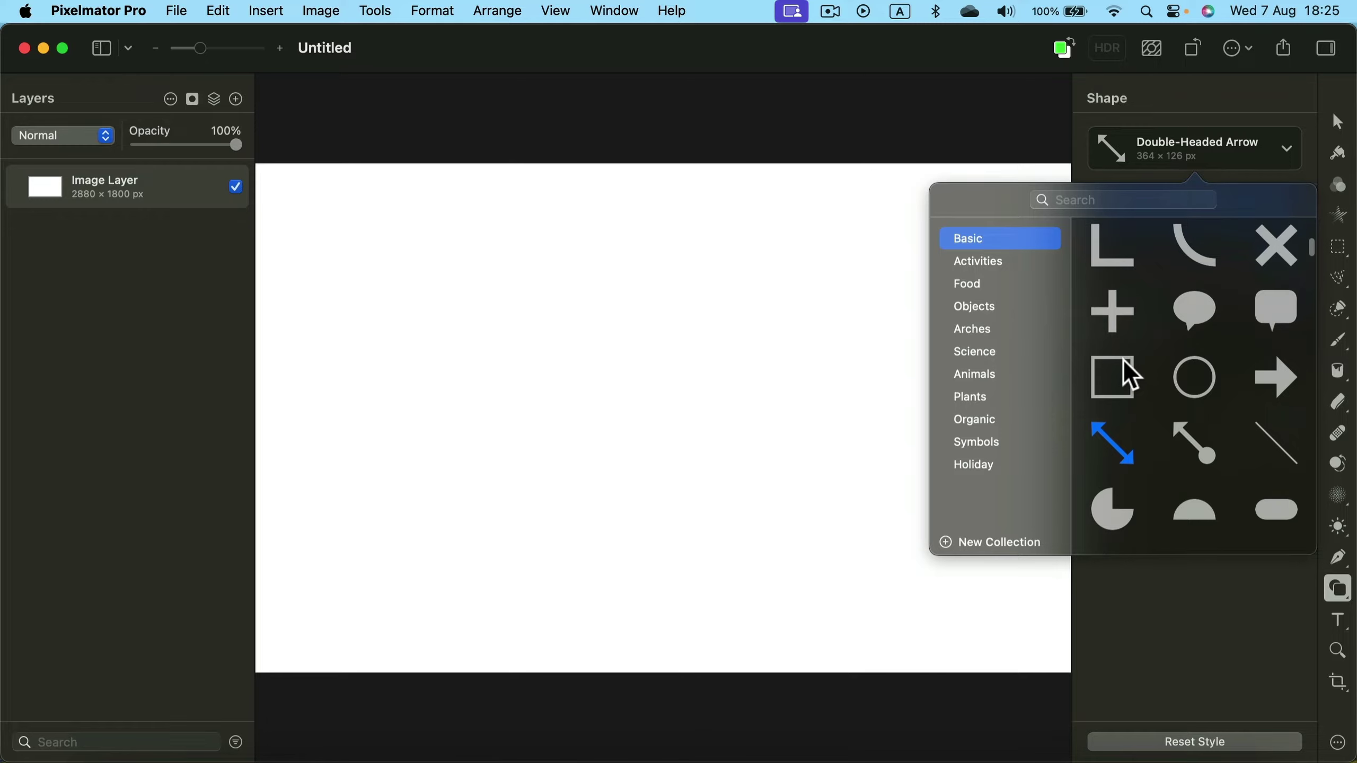
click(1281, 373)
drag(479, 249, 874, 357)
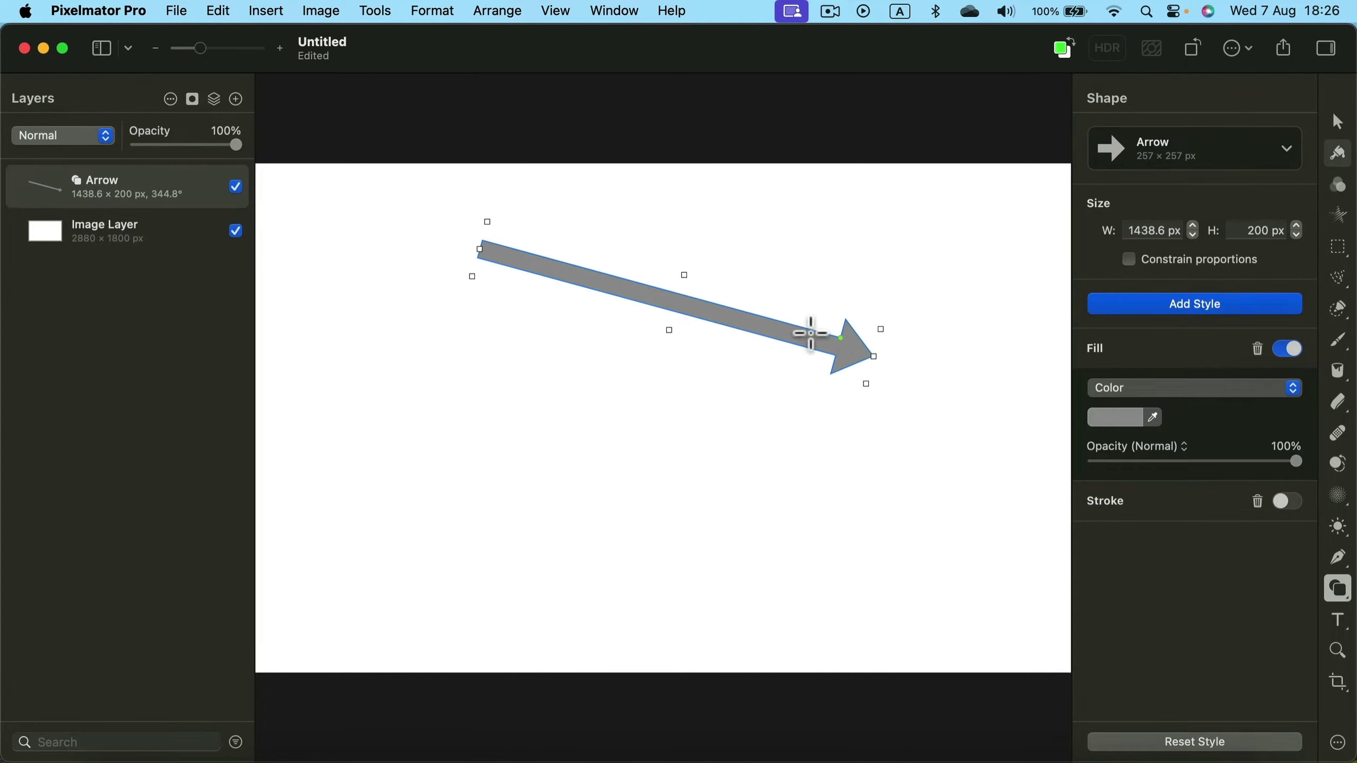
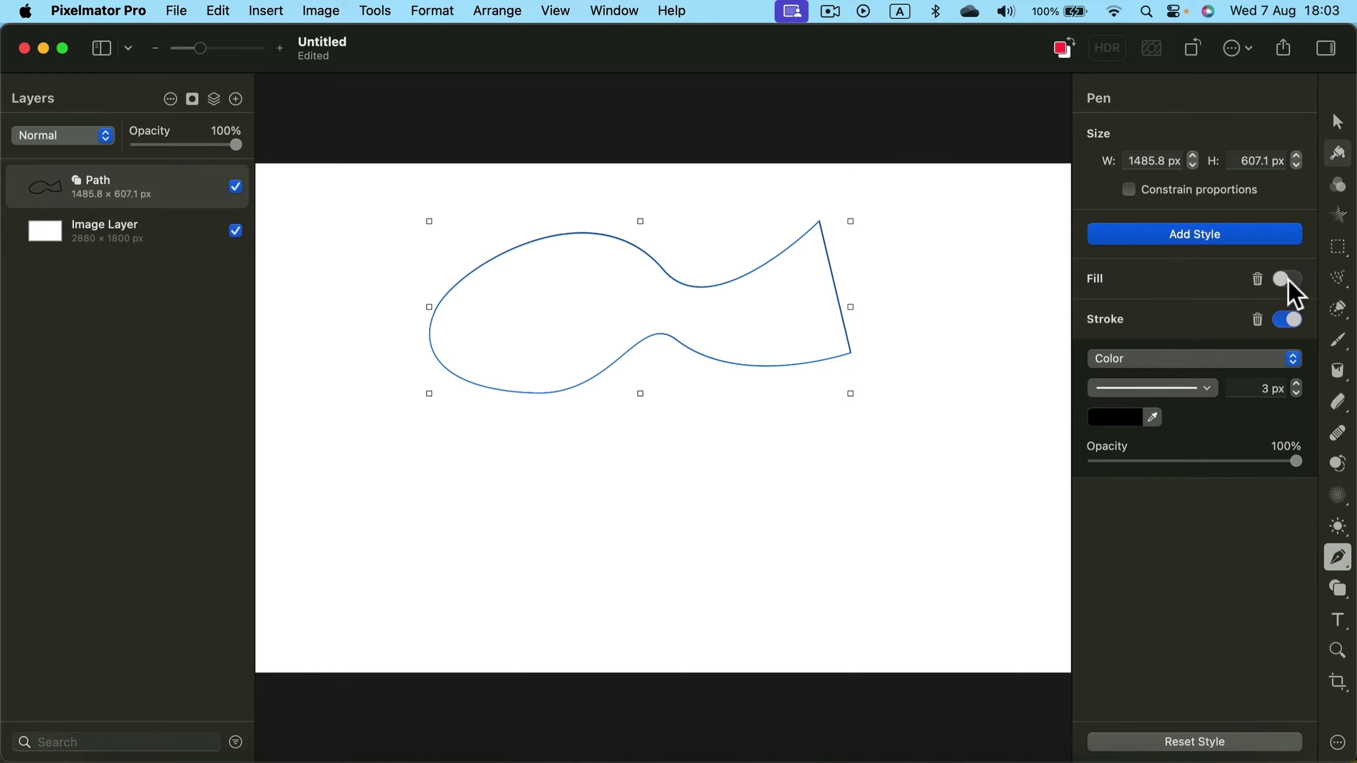
Fill the fish-shaped path with red (DA390F) and turn off its stroke
click(1289, 279)
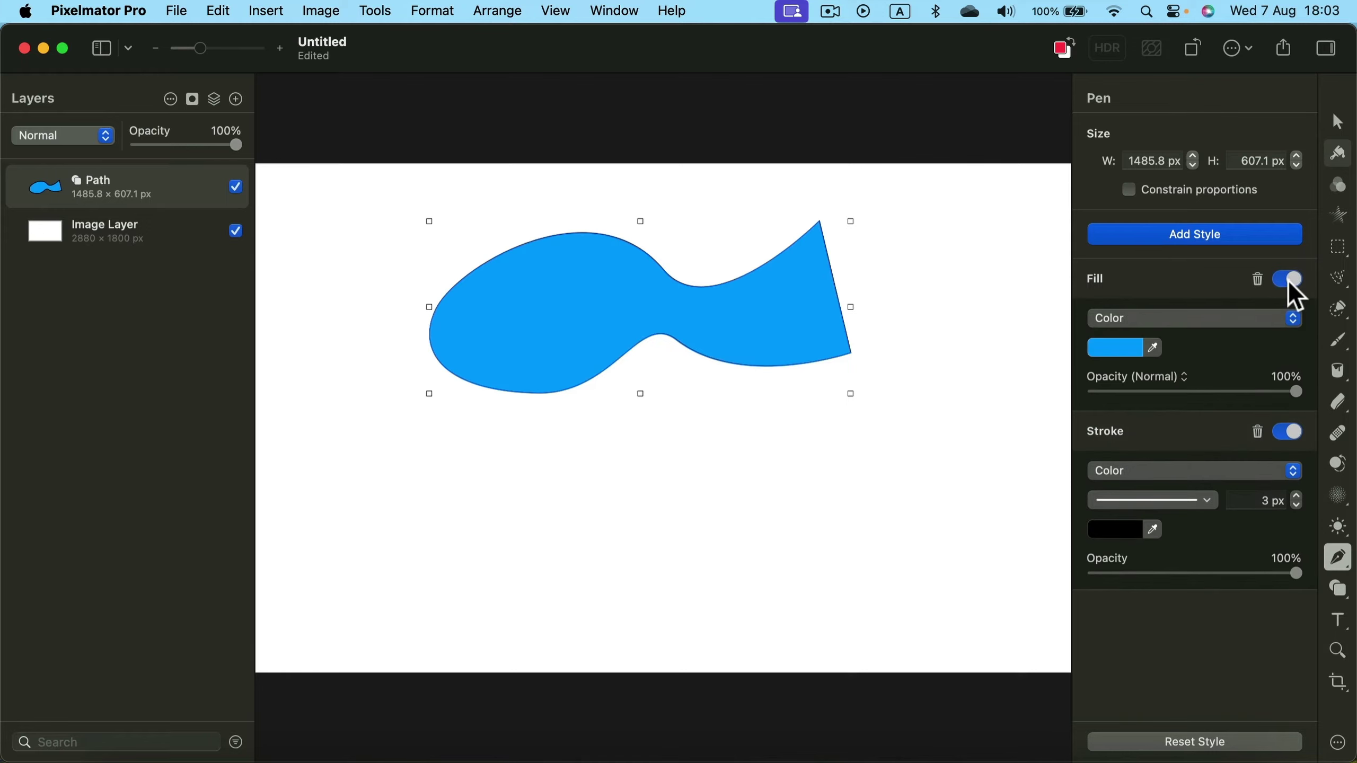
click(1289, 432)
click(1112, 350)
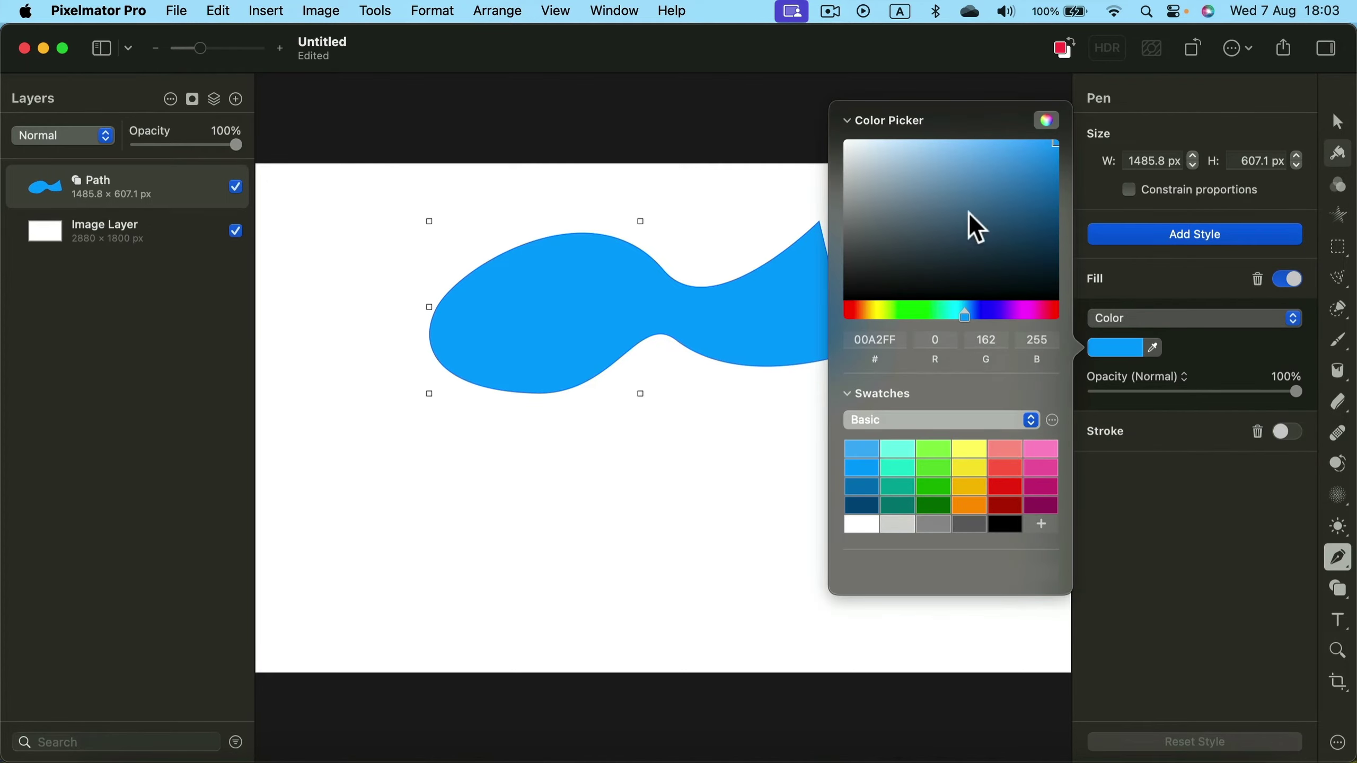
drag(968, 211, 1038, 181)
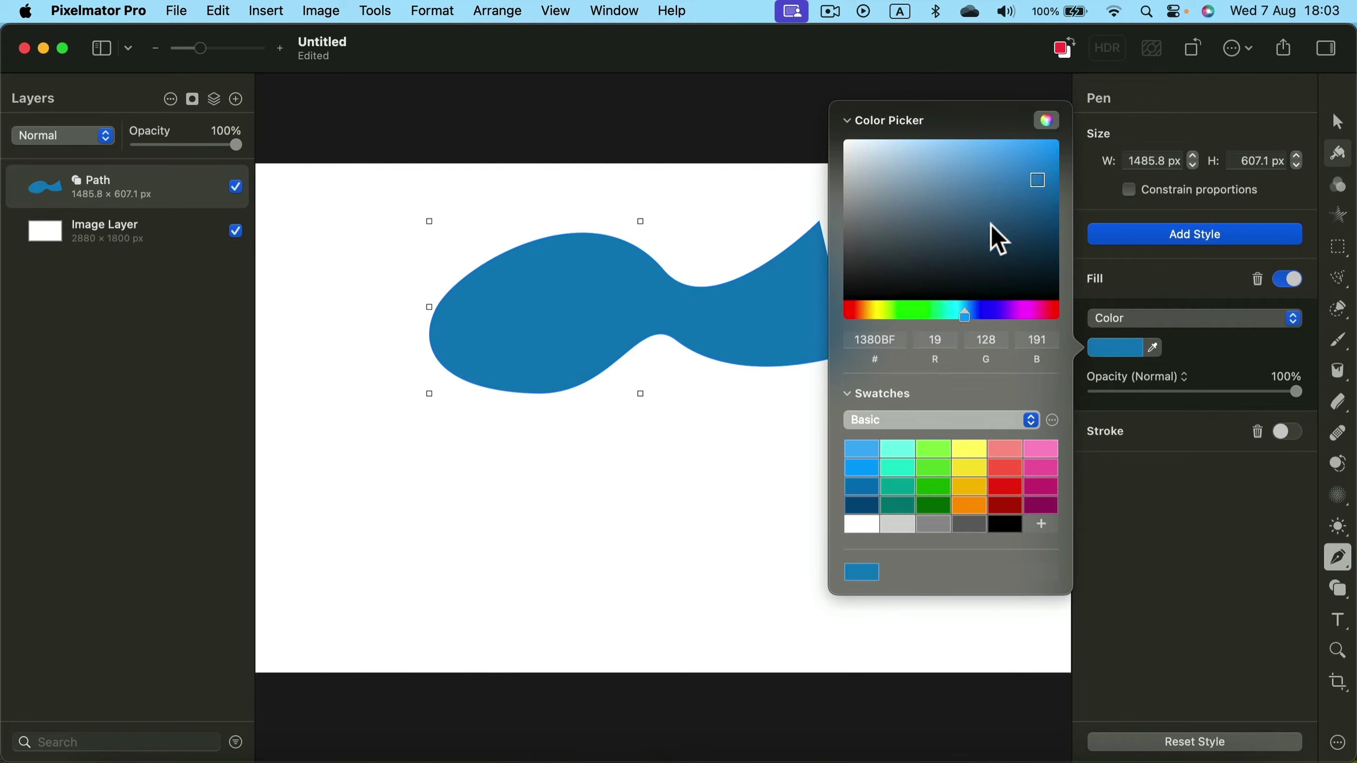
drag(854, 317, 855, 314)
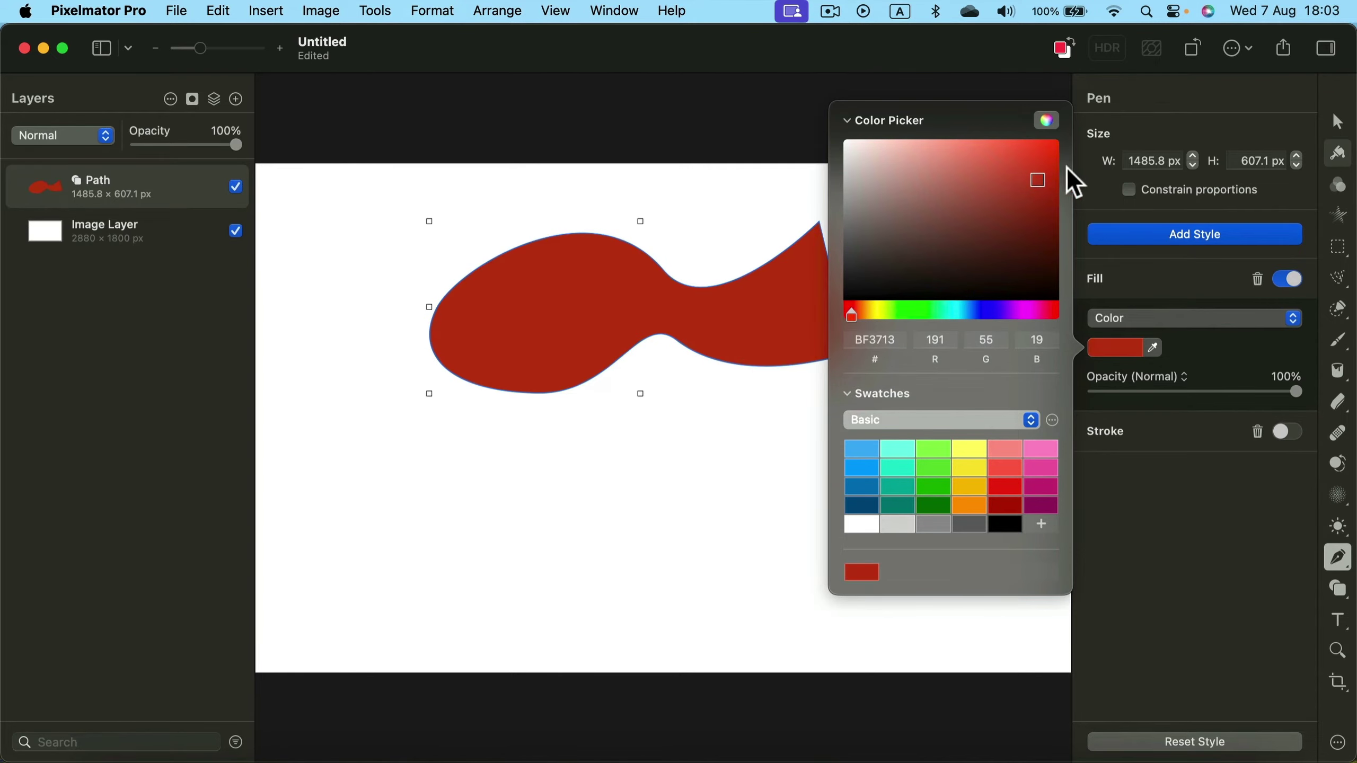
click(1045, 164)
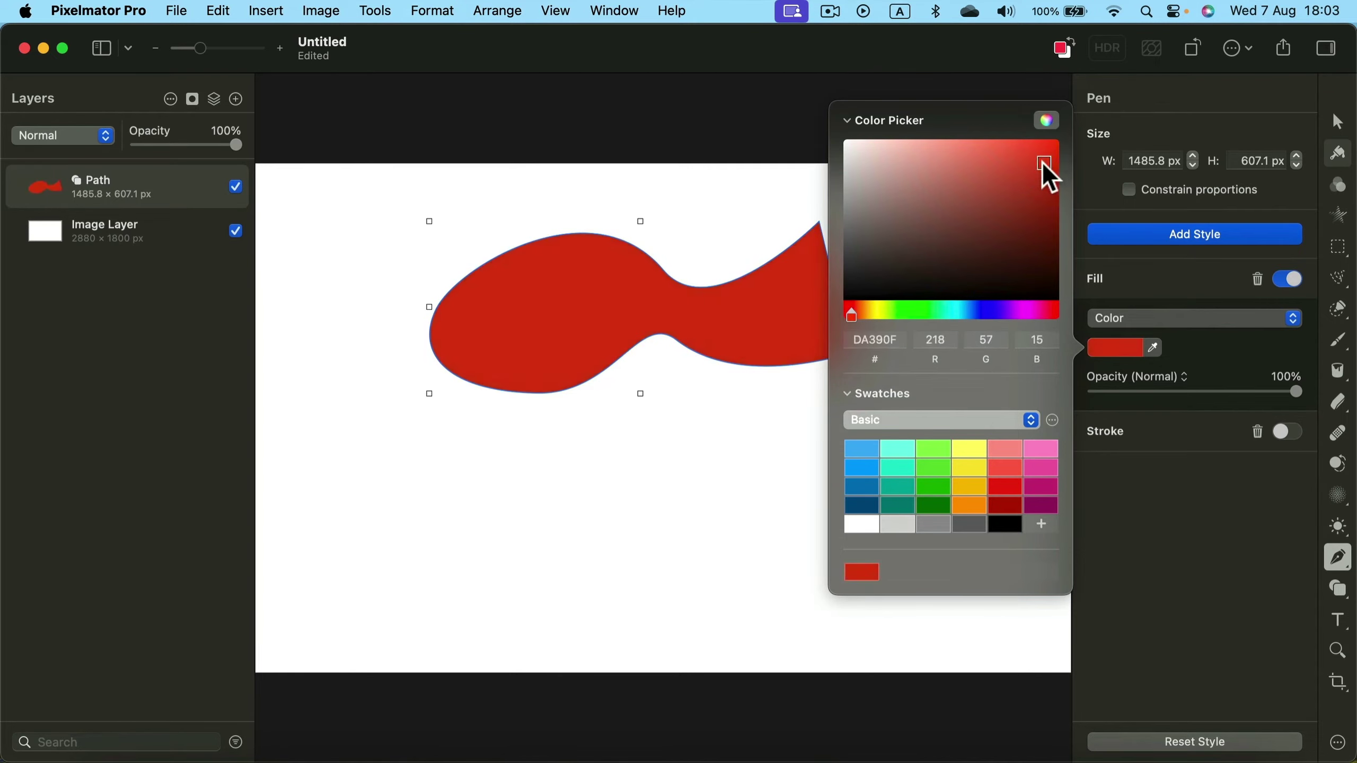
click(1188, 110)
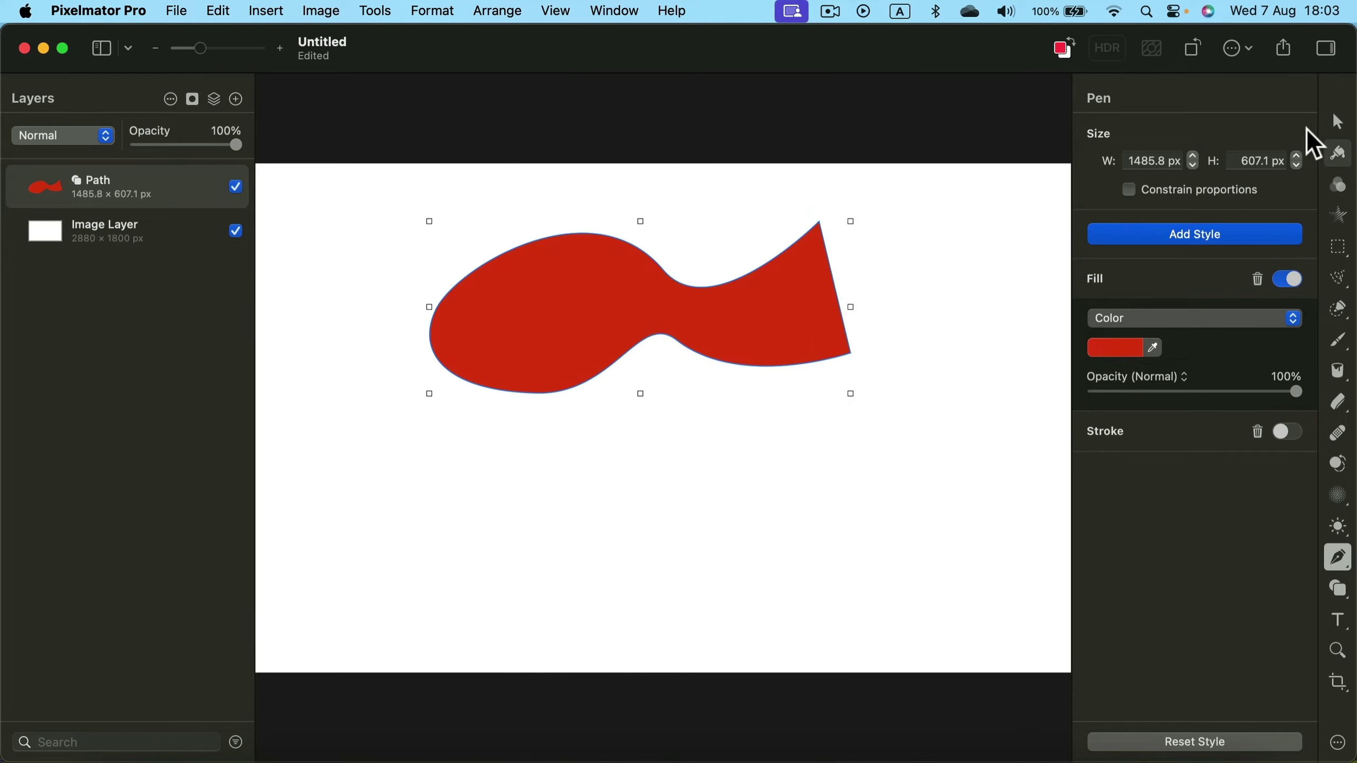
Draw a basic circle about 99 by 99 px on the fish's head as its eye
click(1338, 589)
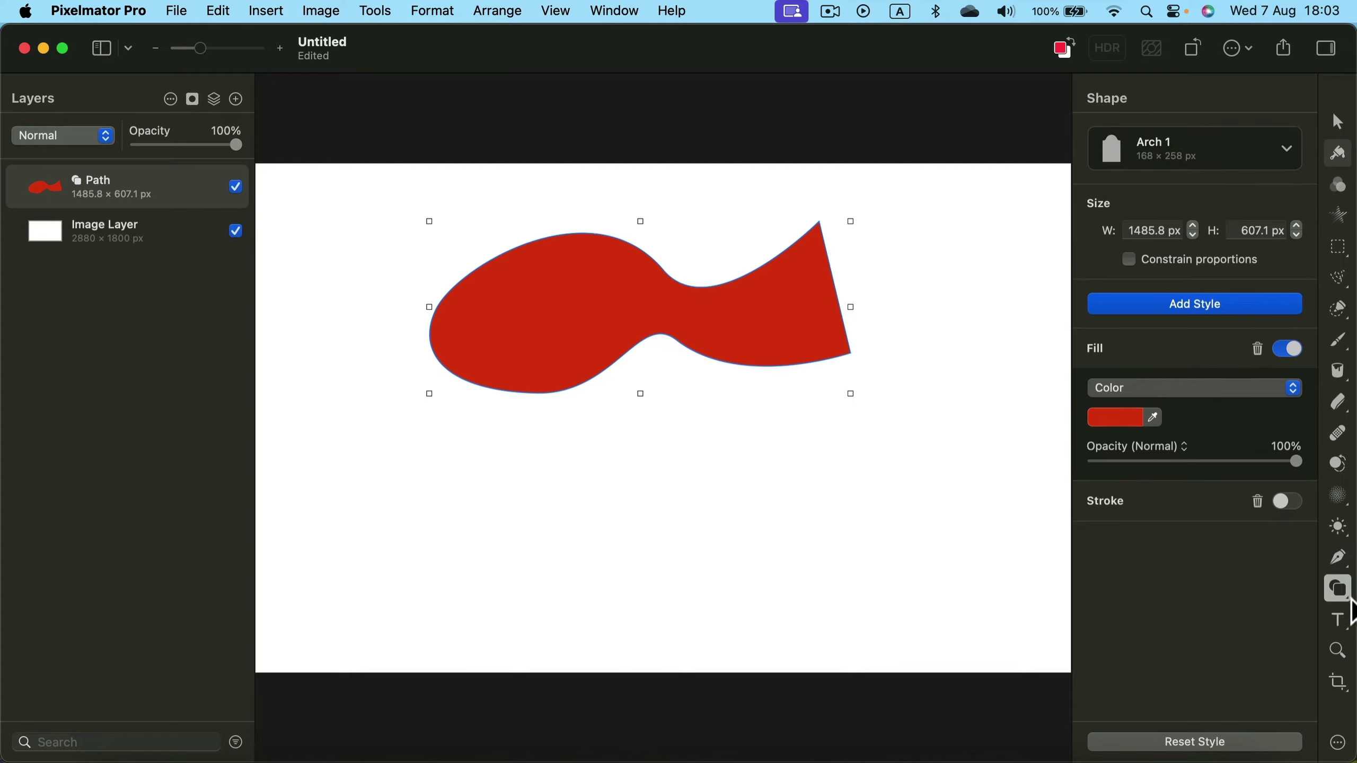
click(1235, 162)
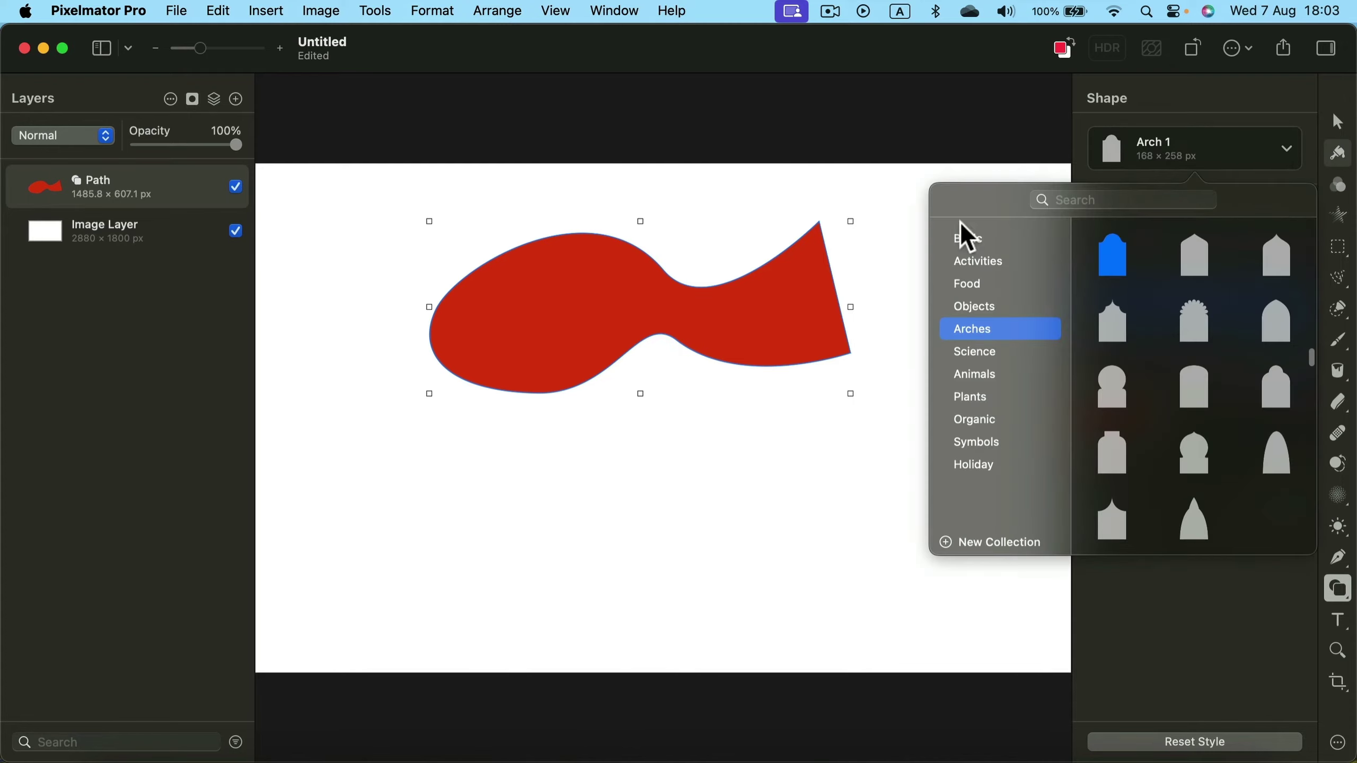
click(977, 240)
click(1266, 243)
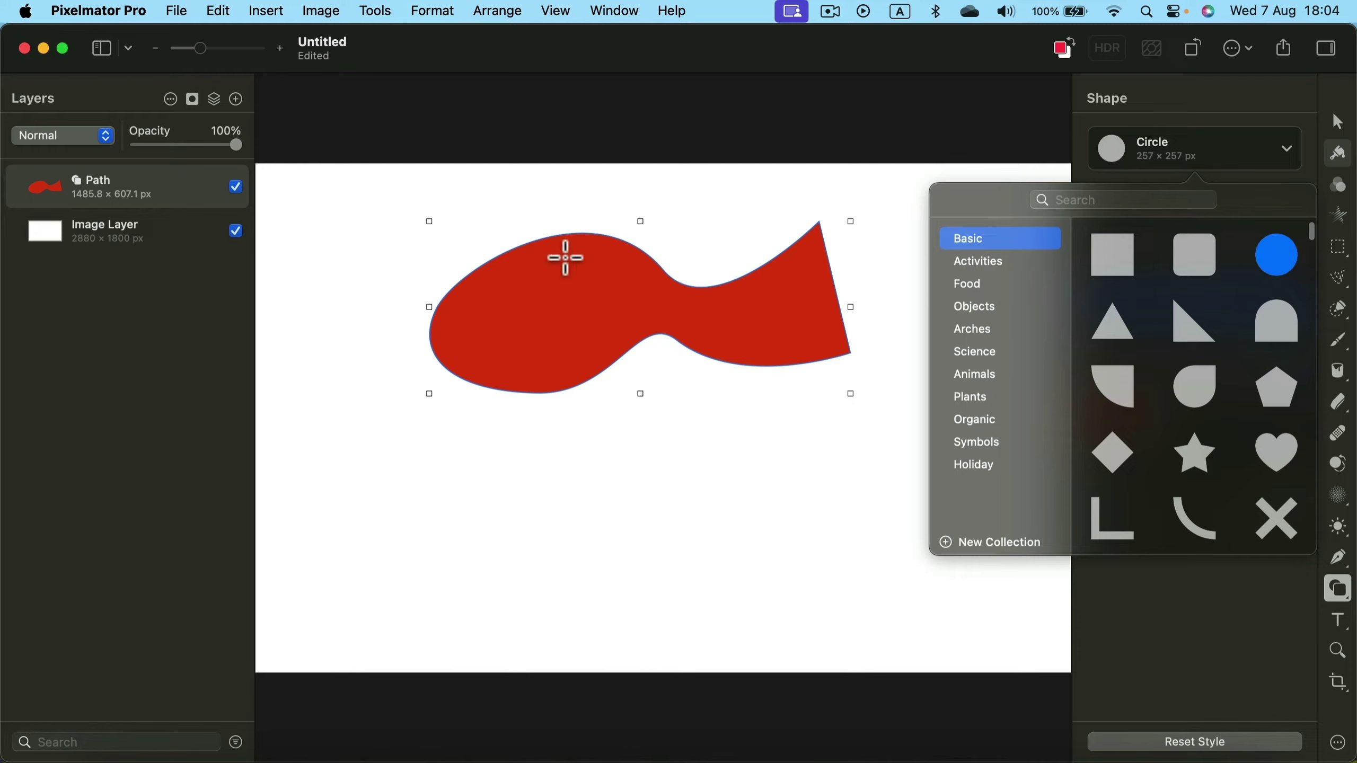
drag(493, 269, 520, 297)
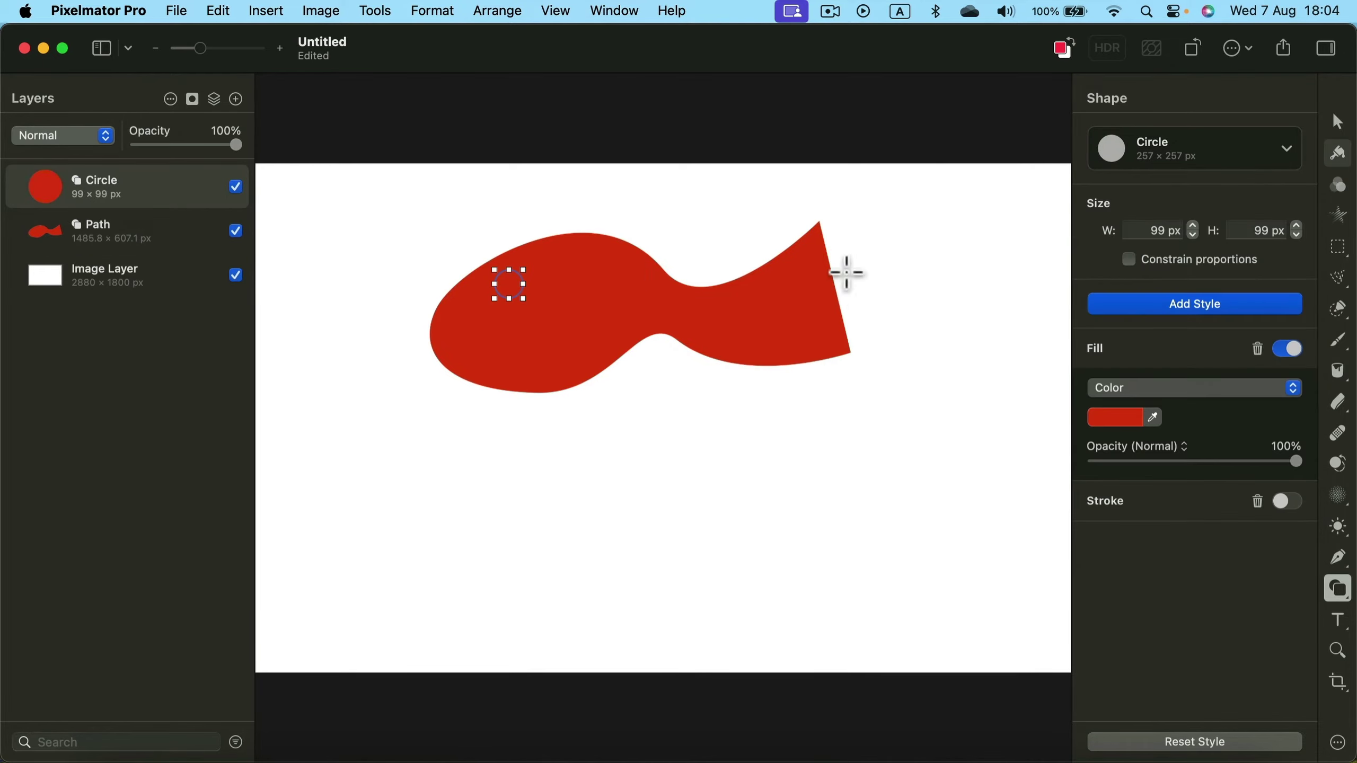
Change the eye circle's fill to dark brown-red (4E1000)
click(1120, 419)
drag(980, 266, 1085, 320)
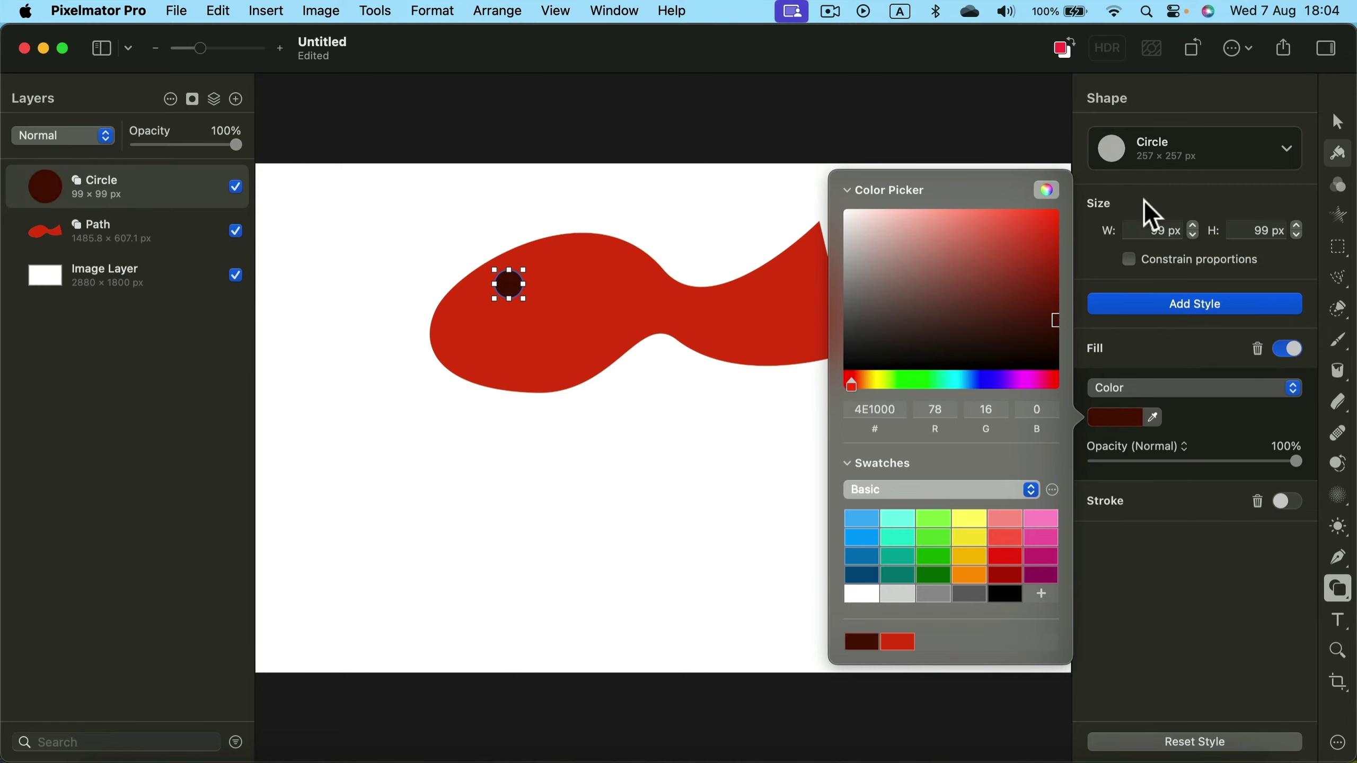
click(1146, 207)
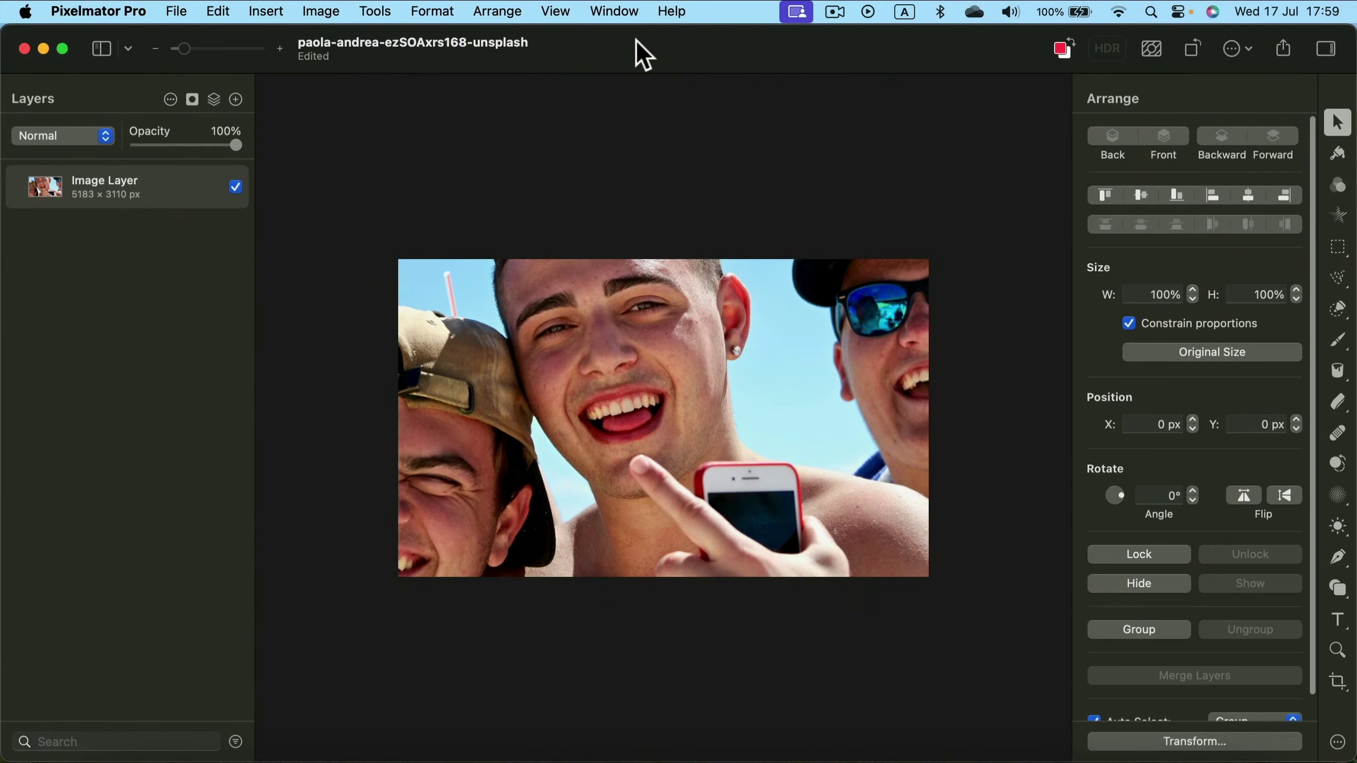
Set up the Lighten tool for the middle man's teeth with 15% brush size, 85% softness, 17% strength and the Midtones range
drag(185, 50, 224, 51)
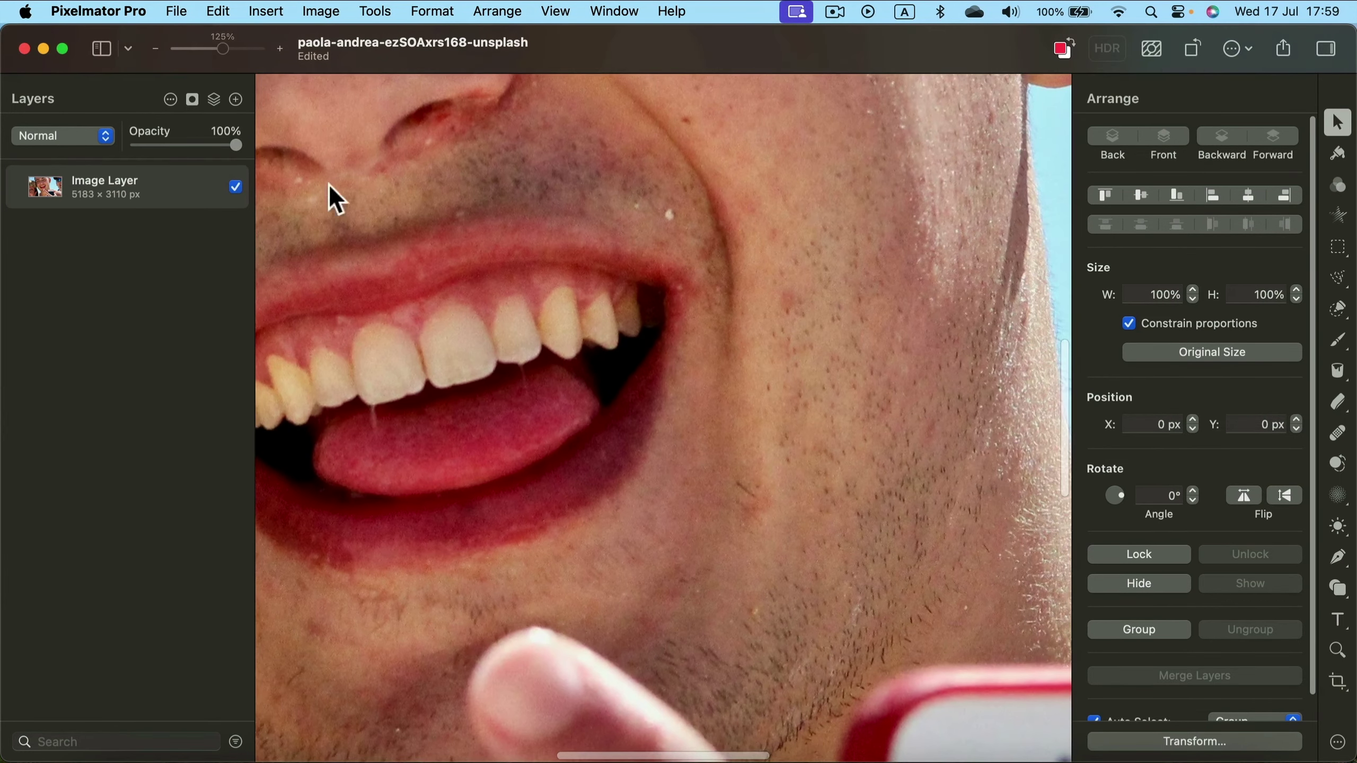
drag(494, 381, 712, 390)
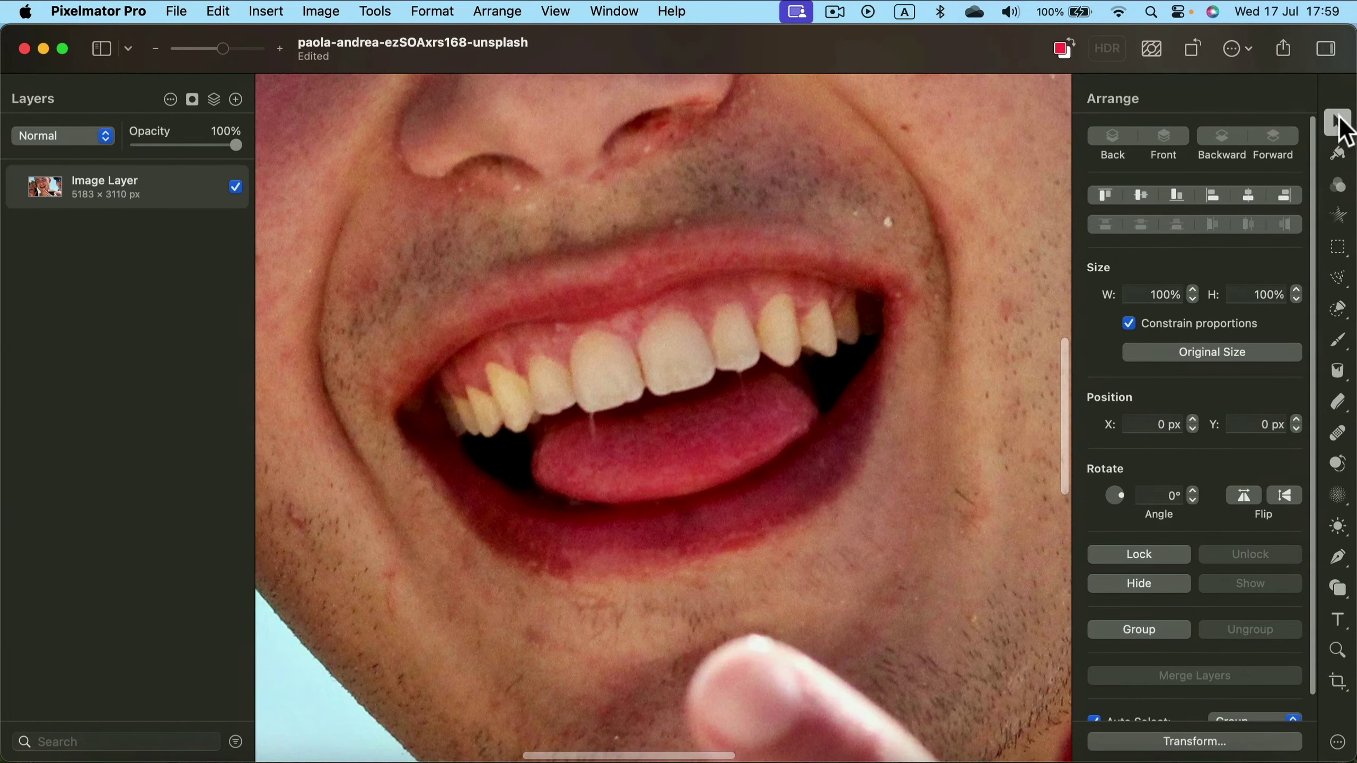
click(1341, 529)
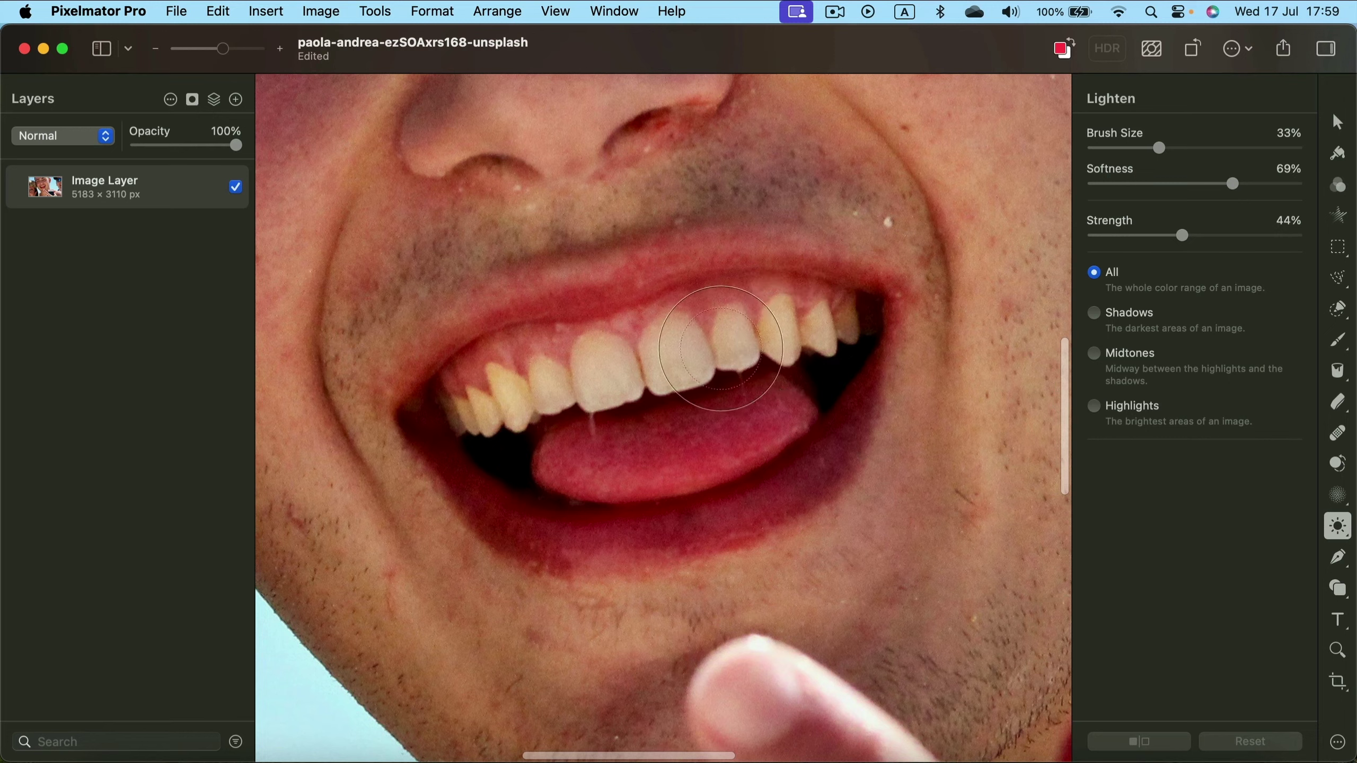
drag(1157, 155, 1134, 155)
drag(693, 377, 675, 355)
drag(1133, 148, 1128, 148)
drag(688, 353, 709, 344)
drag(1124, 147, 1122, 147)
drag(1231, 182, 1267, 184)
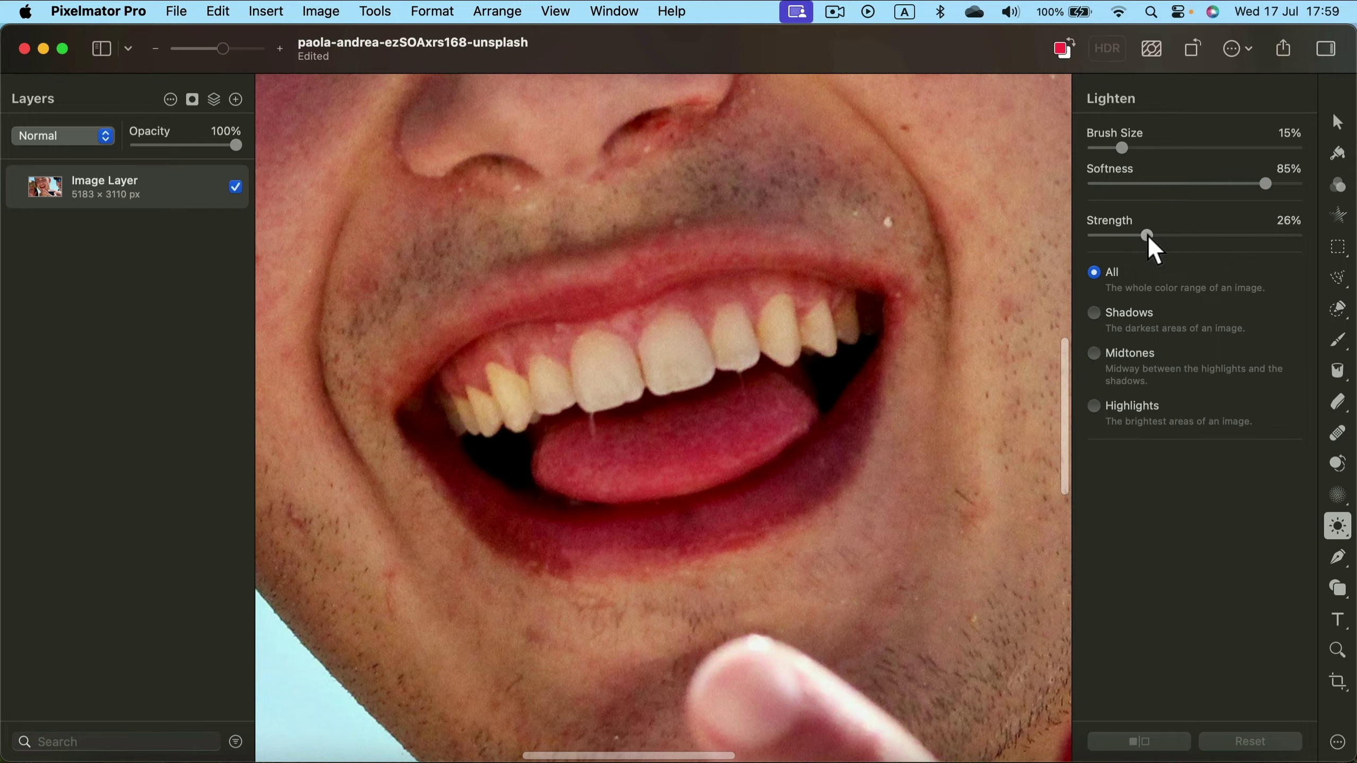
drag(1148, 236, 1128, 236)
click(1095, 355)
Try lightening the front teeth, and reset the brush strokes
drag(224, 50, 227, 50)
mouse_move(930, 267)
mouse_down()
mouse_move(939, 259)
mouse_move(941, 272)
mouse_move(856, 236)
mouse_move(859, 285)
mouse_move(864, 265)
mouse_move(1009, 242)
mouse_move(704, 271)
mouse_move(866, 246)
mouse_move(850, 267)
mouse_move(787, 255)
mouse_move(784, 297)
mouse_move(809, 310)
mouse_move(693, 273)
mouse_move(715, 315)
mouse_move(662, 269)
mouse_move(646, 313)
mouse_move(670, 327)
mouse_move(709, 316)
mouse_move(673, 350)
mouse_move(664, 315)
mouse_move(671, 334)
mouse_up()
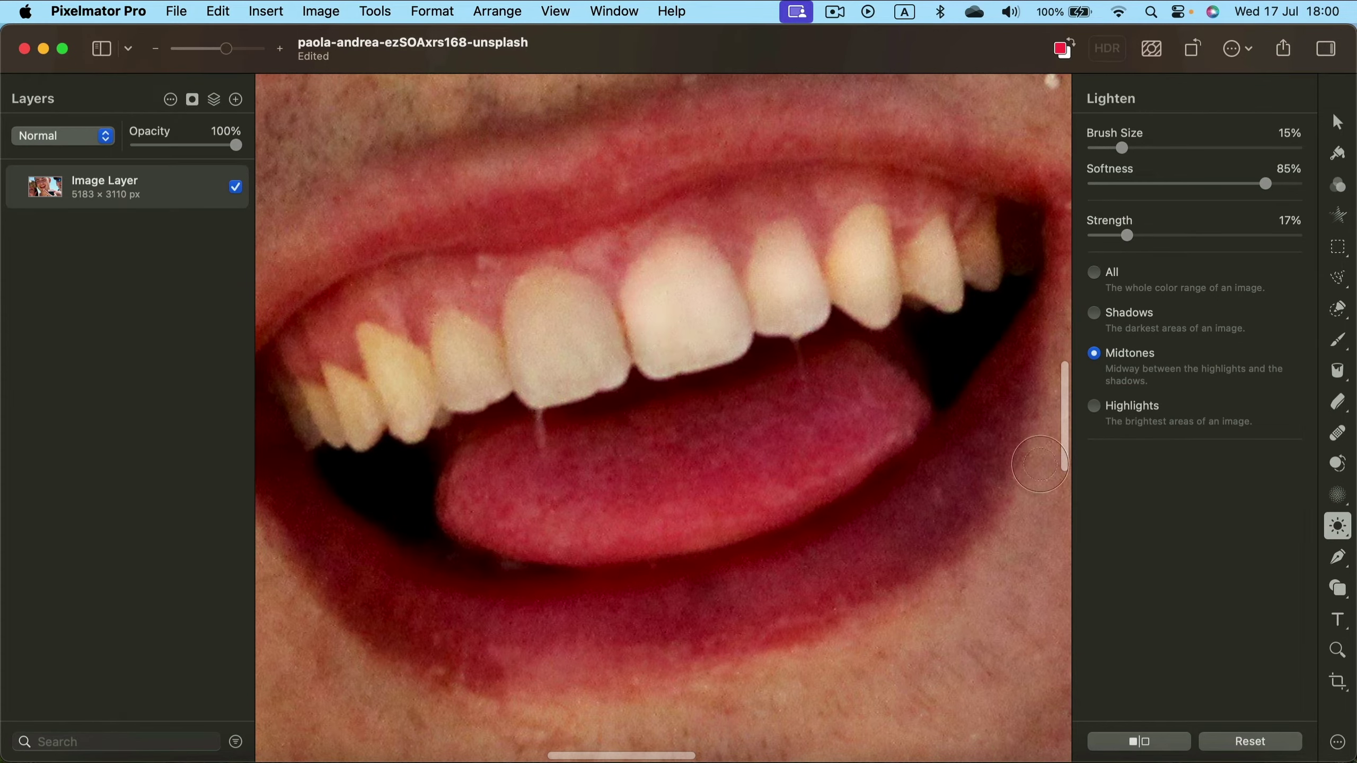
click(1260, 745)
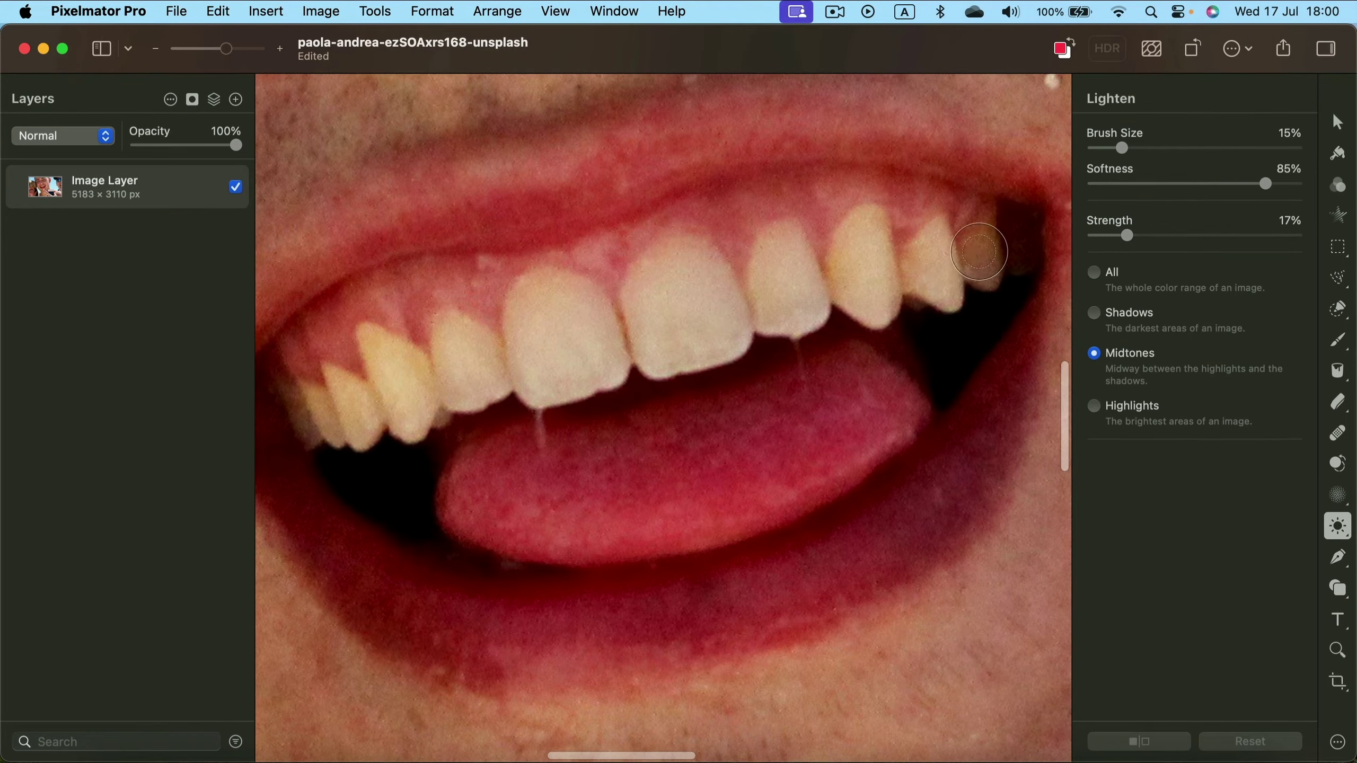
Brush the Lighten effect over the whole row of teeth and compare it with the original
mouse_move(975, 251)
mouse_down()
mouse_move(943, 248)
mouse_move(942, 279)
mouse_move(852, 265)
mouse_up()
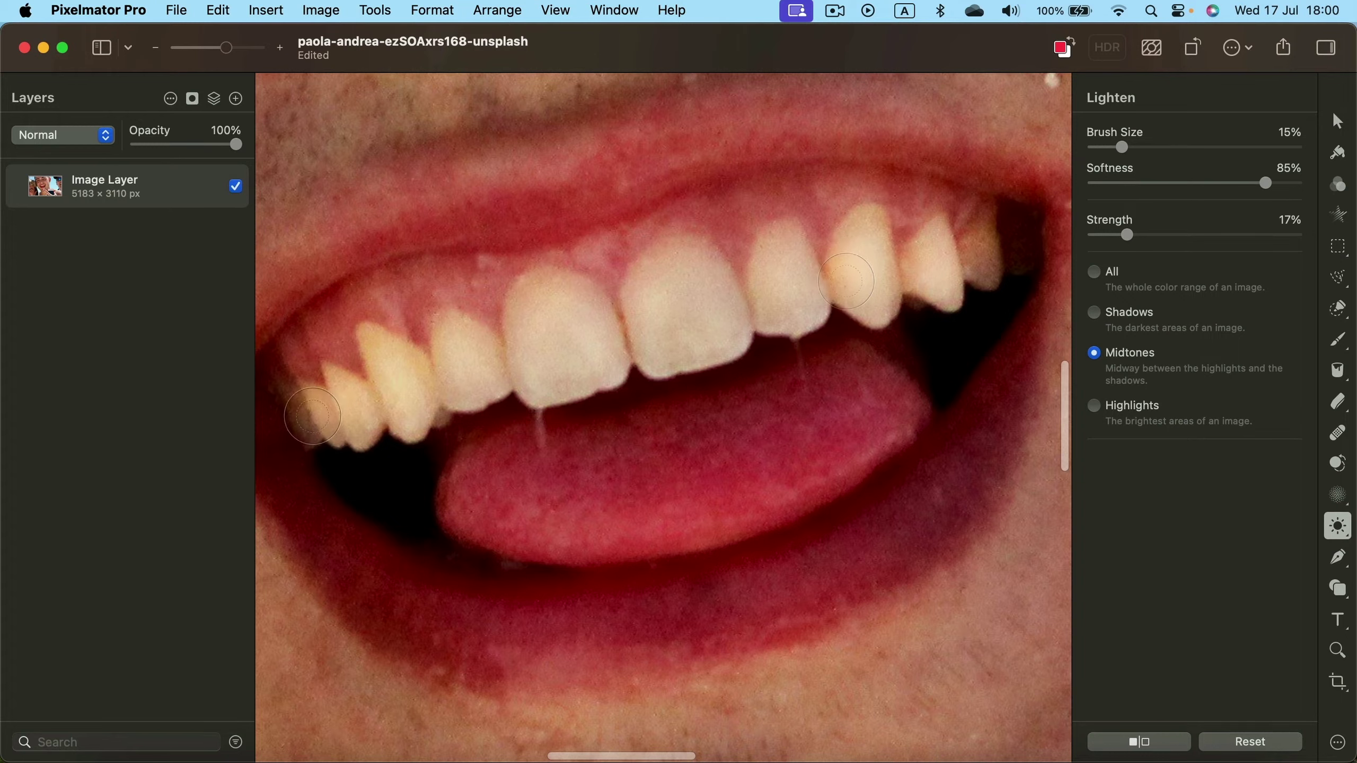
drag(316, 416, 303, 406)
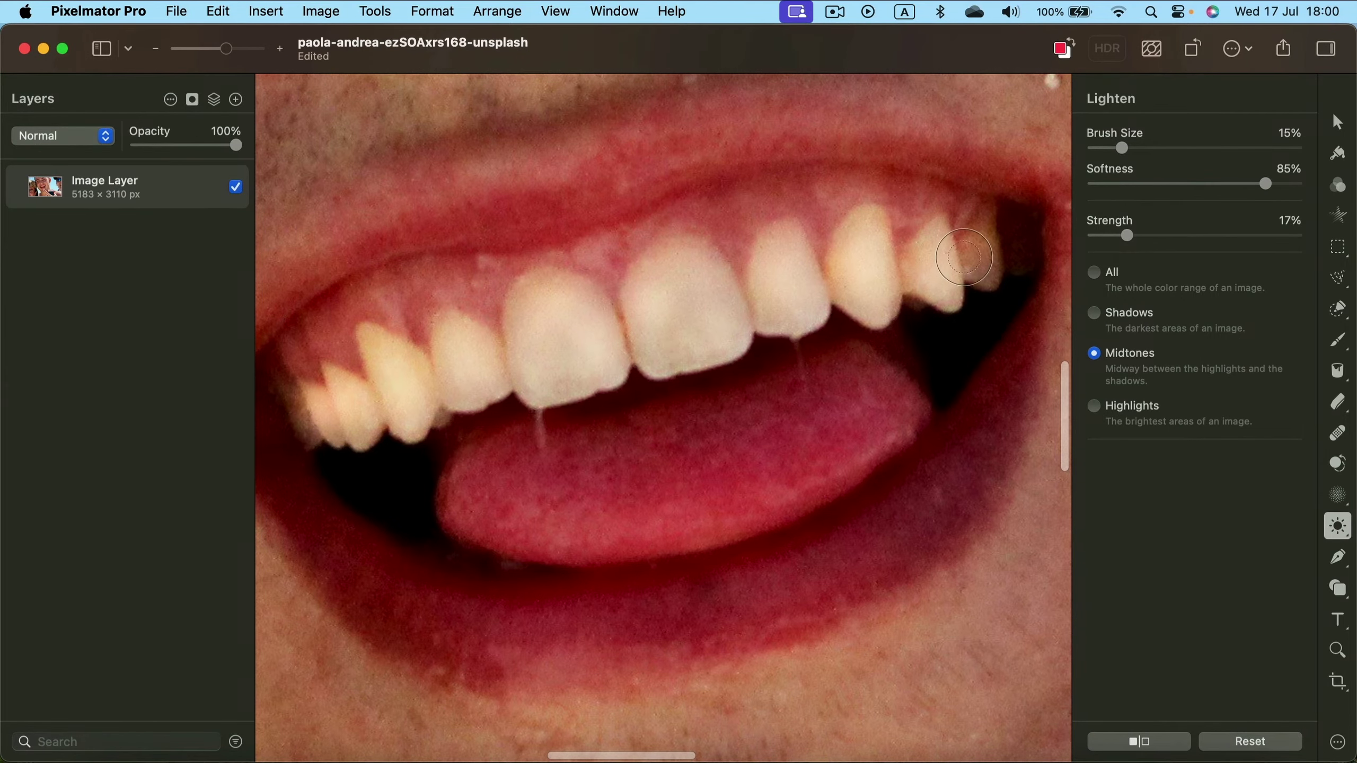
drag(1169, 745, 1167, 744)
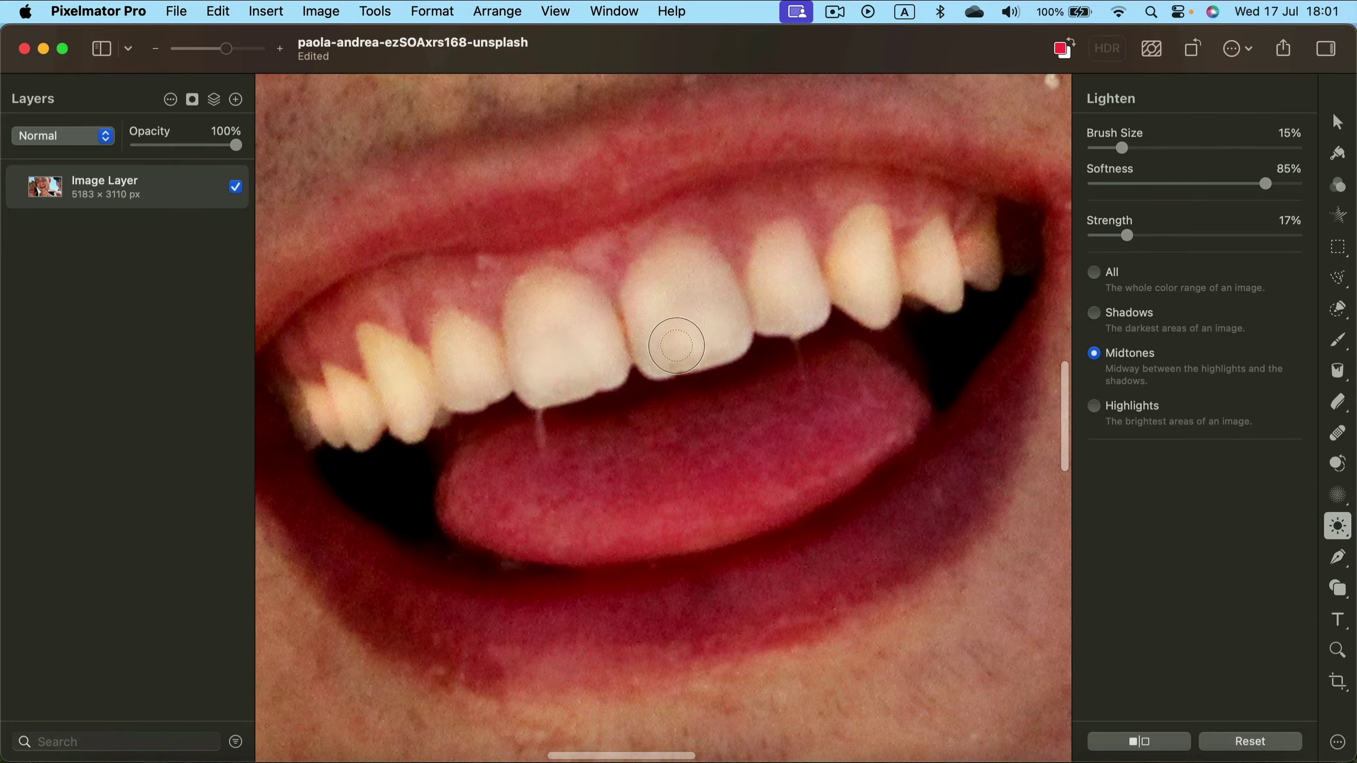
drag(1128, 740, 1128, 739)
click(1132, 744)
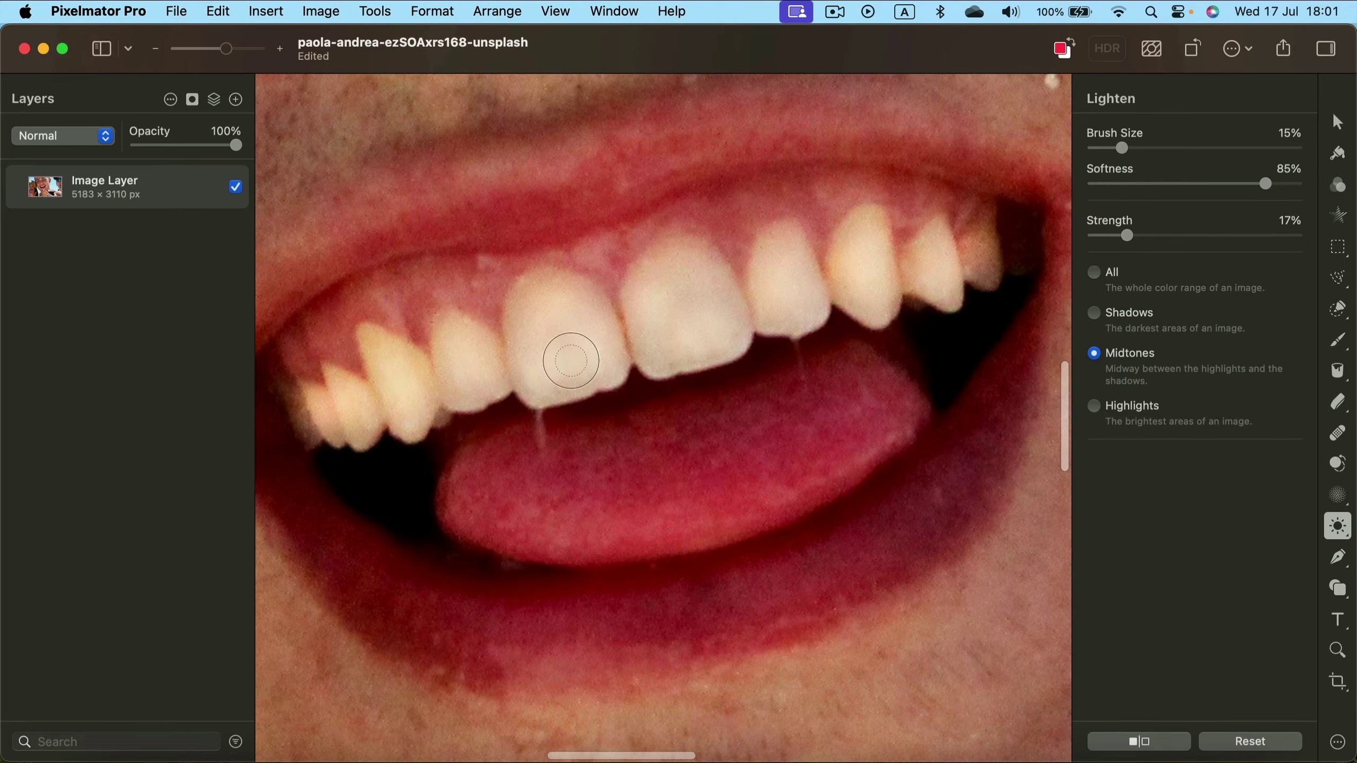
Compare the lightened teeth with the original on the full face, and reset the Lighten strokes
drag(226, 49, 193, 49)
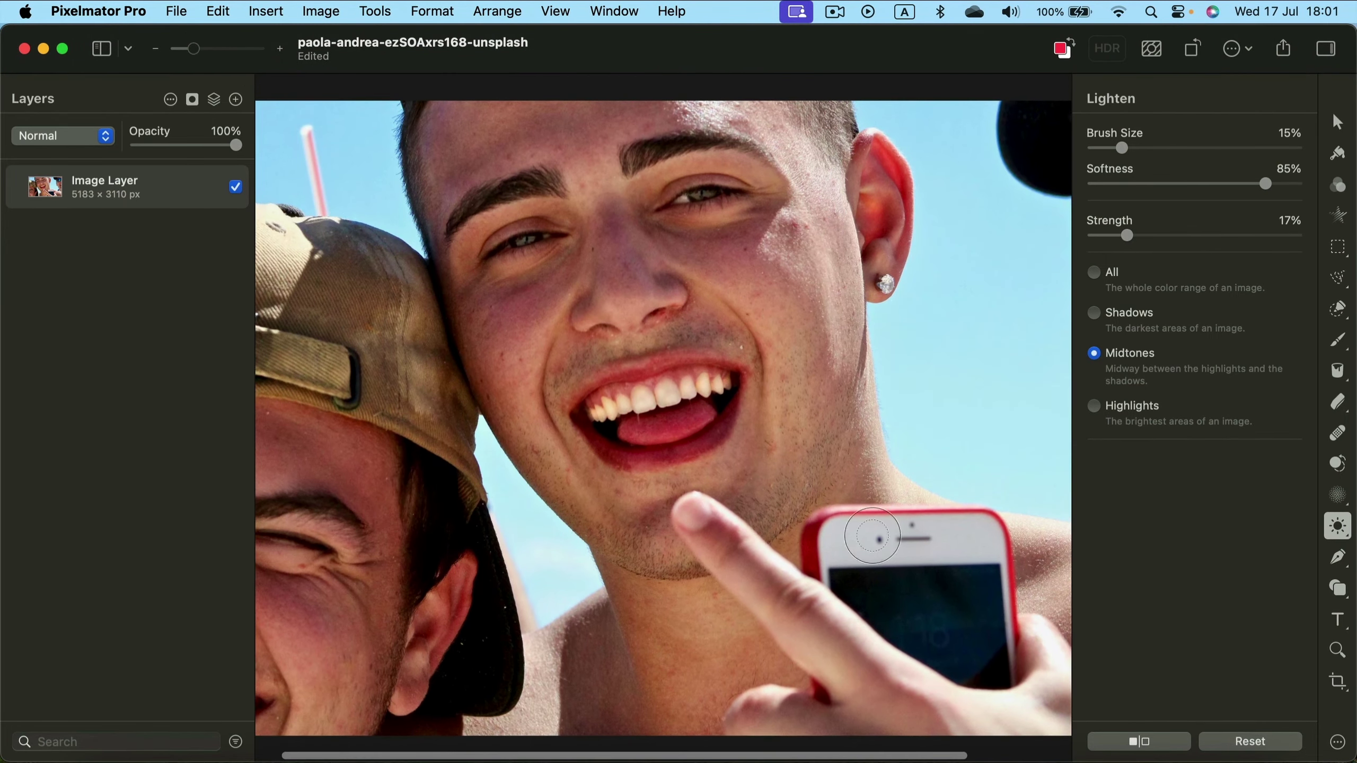
click(1151, 746)
click(1164, 743)
click(1166, 745)
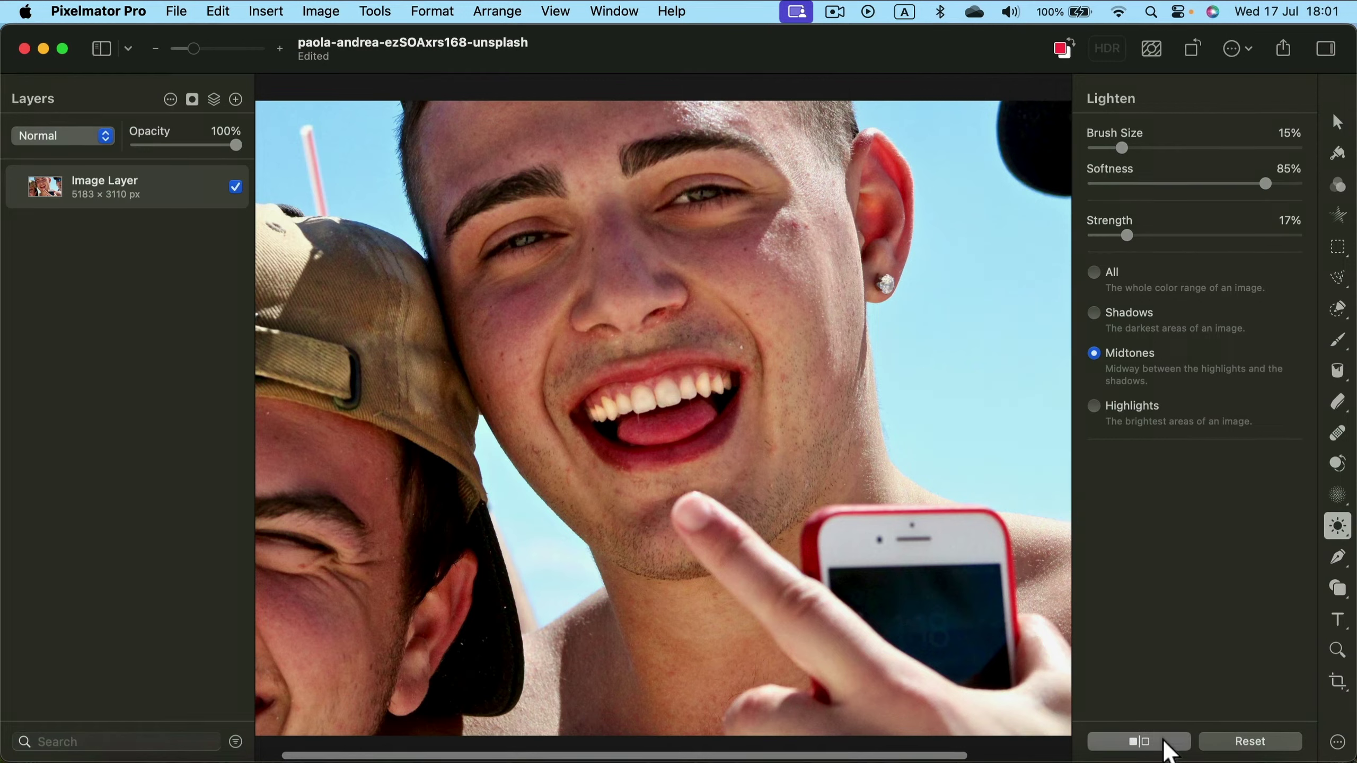
click(1168, 749)
click(1169, 748)
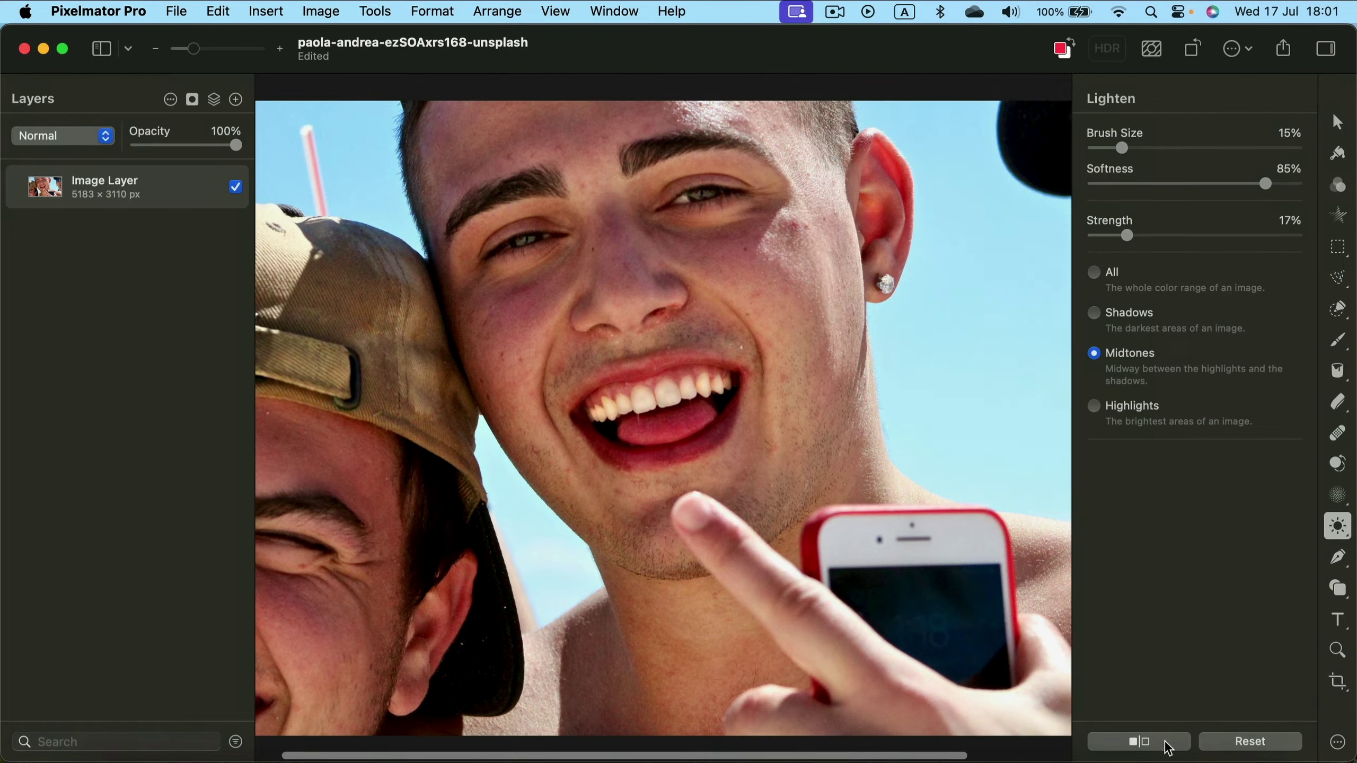
click(1169, 748)
click(1250, 743)
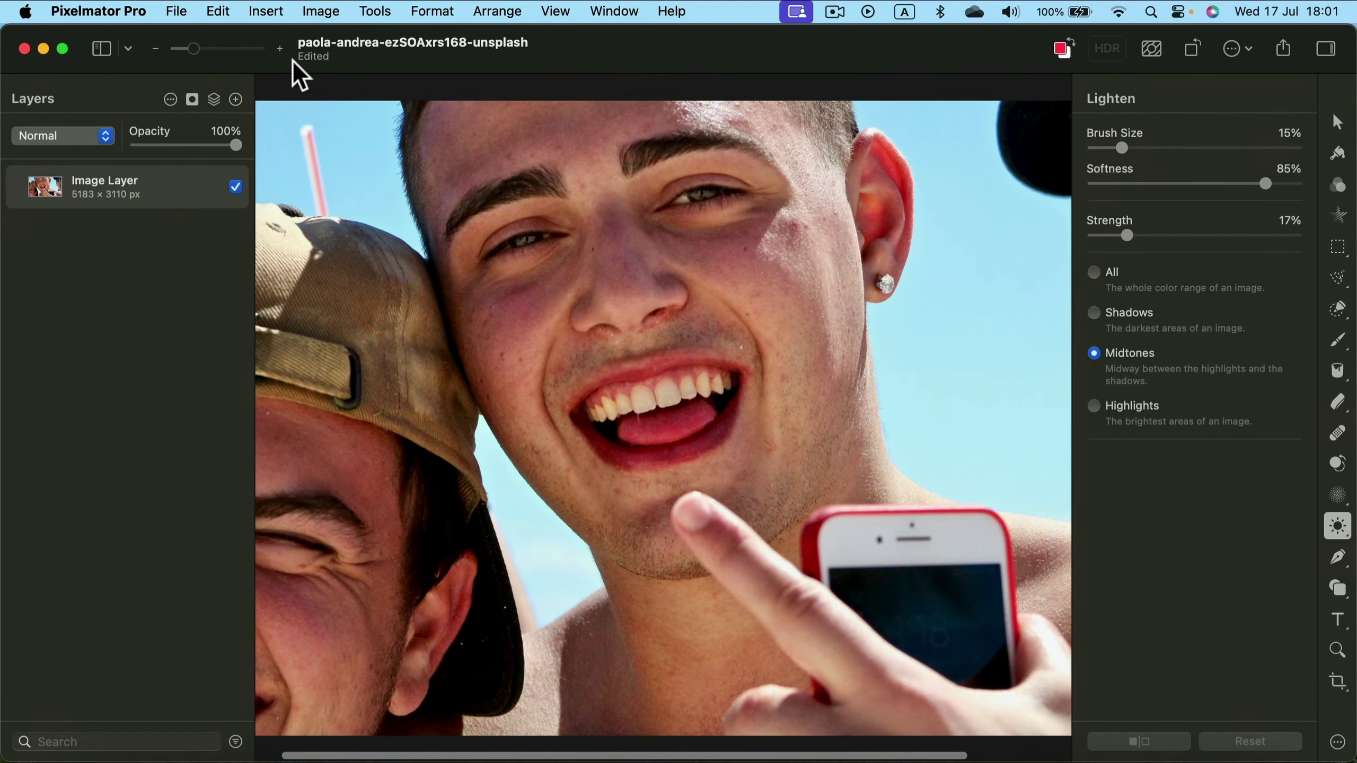
drag(193, 49, 227, 54)
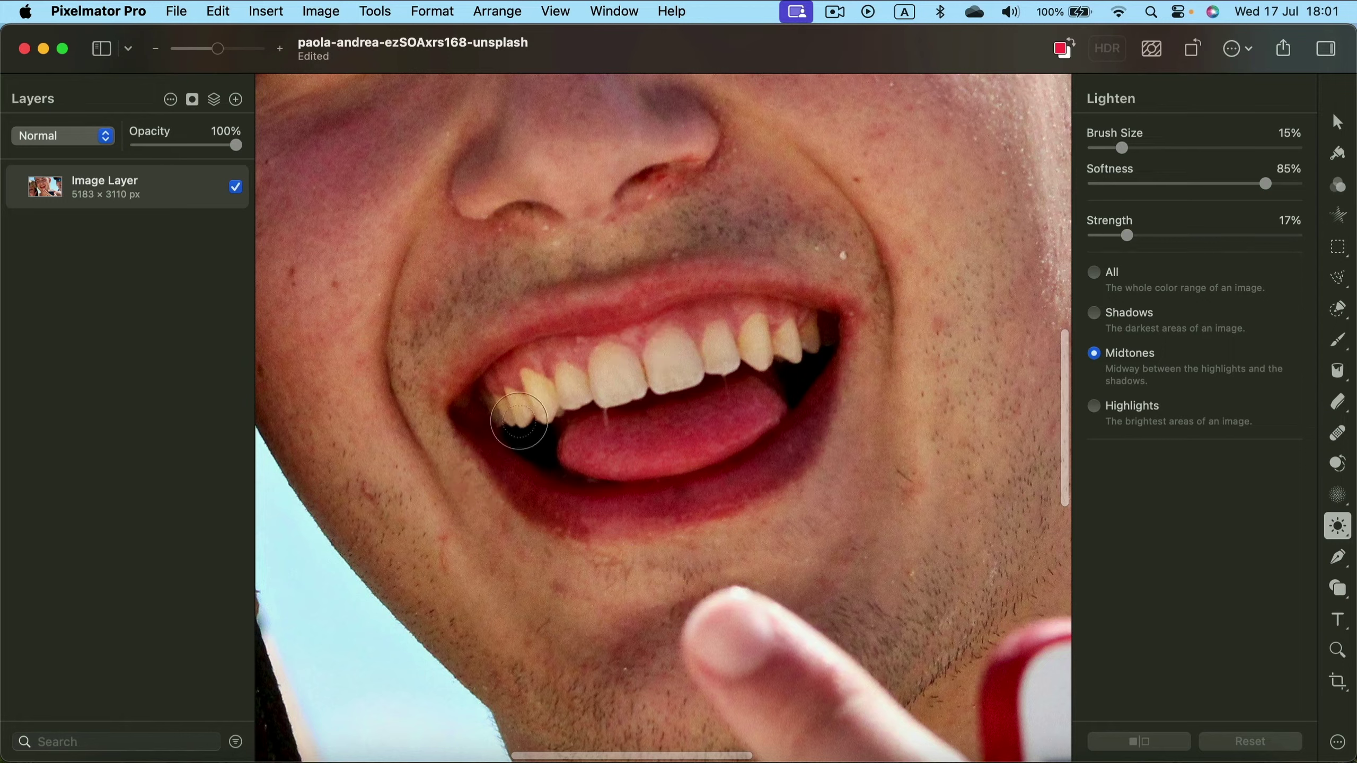
Set up the Desaturate tool with 12% brush size, 85% softness, 22% strength and the Midtones range
click(1346, 529)
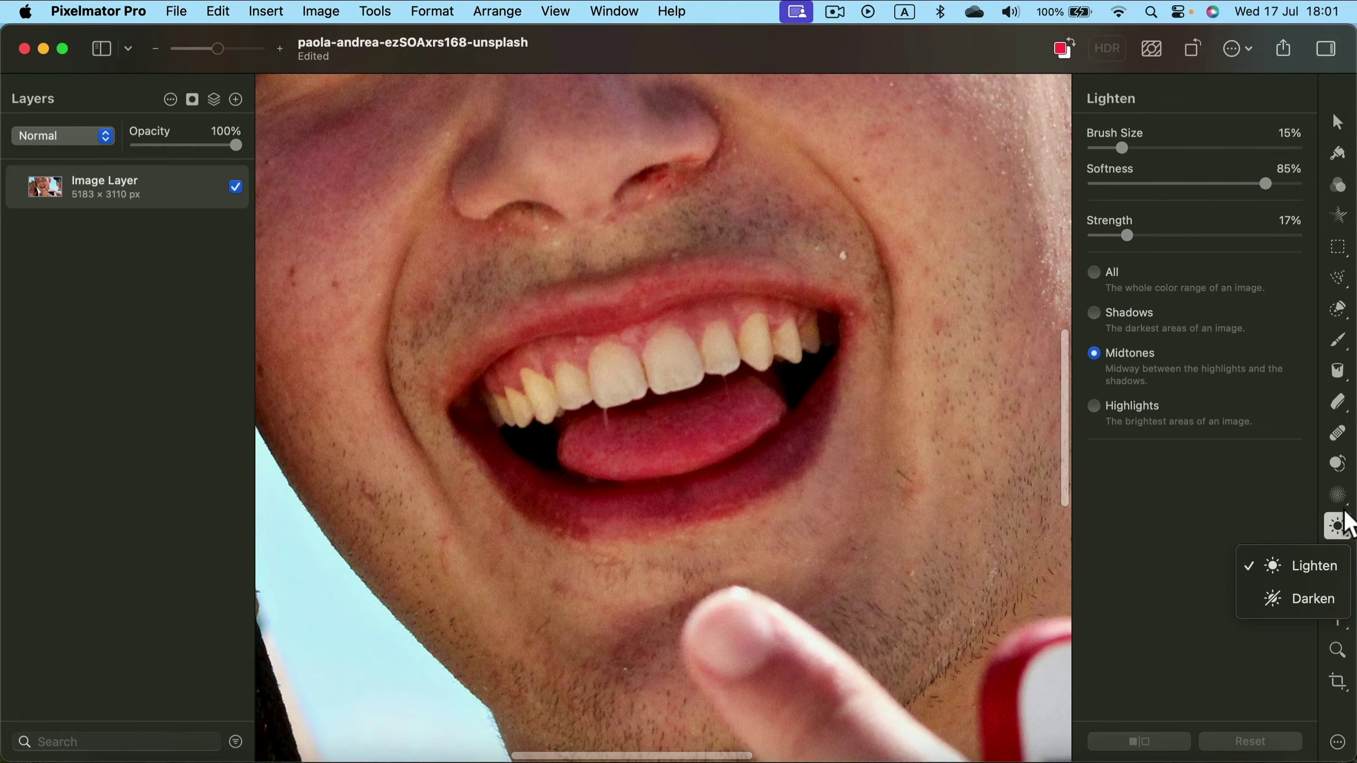
click(1336, 568)
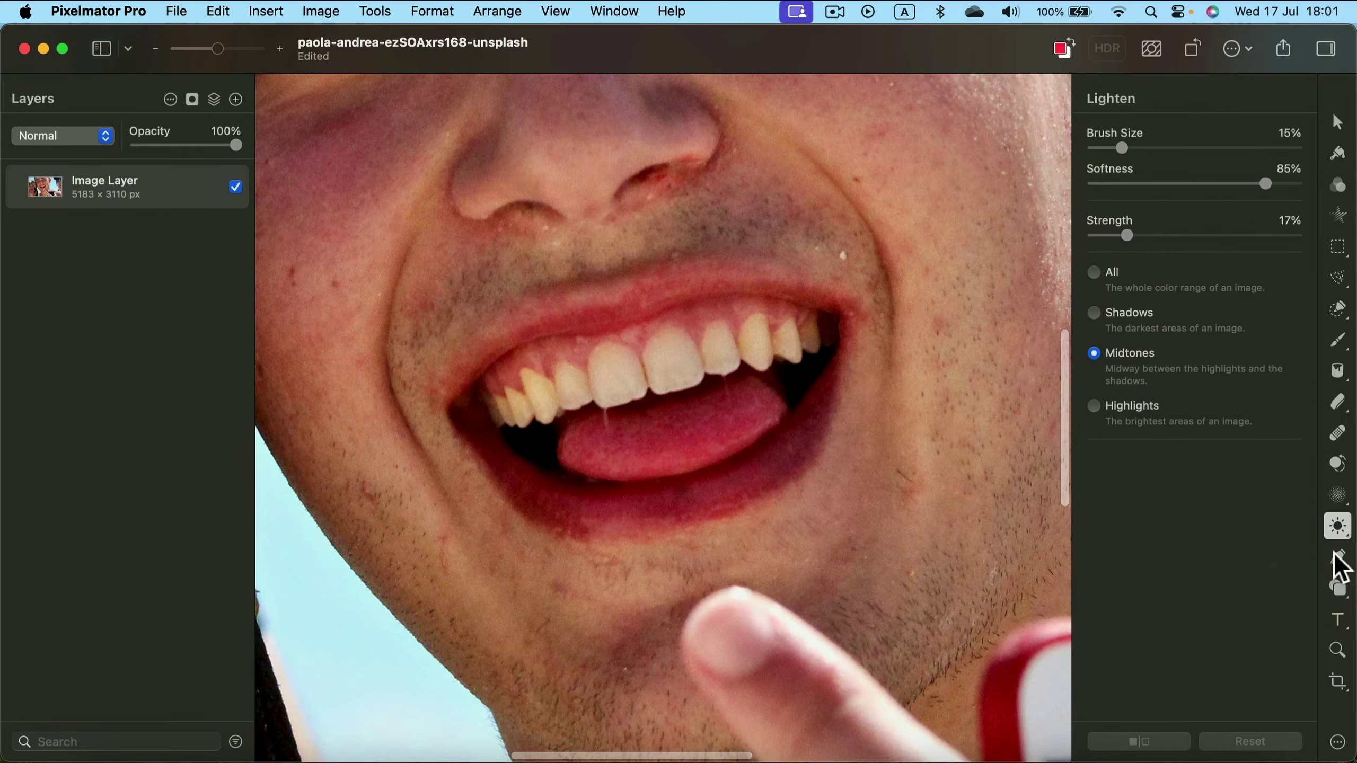
click(1339, 743)
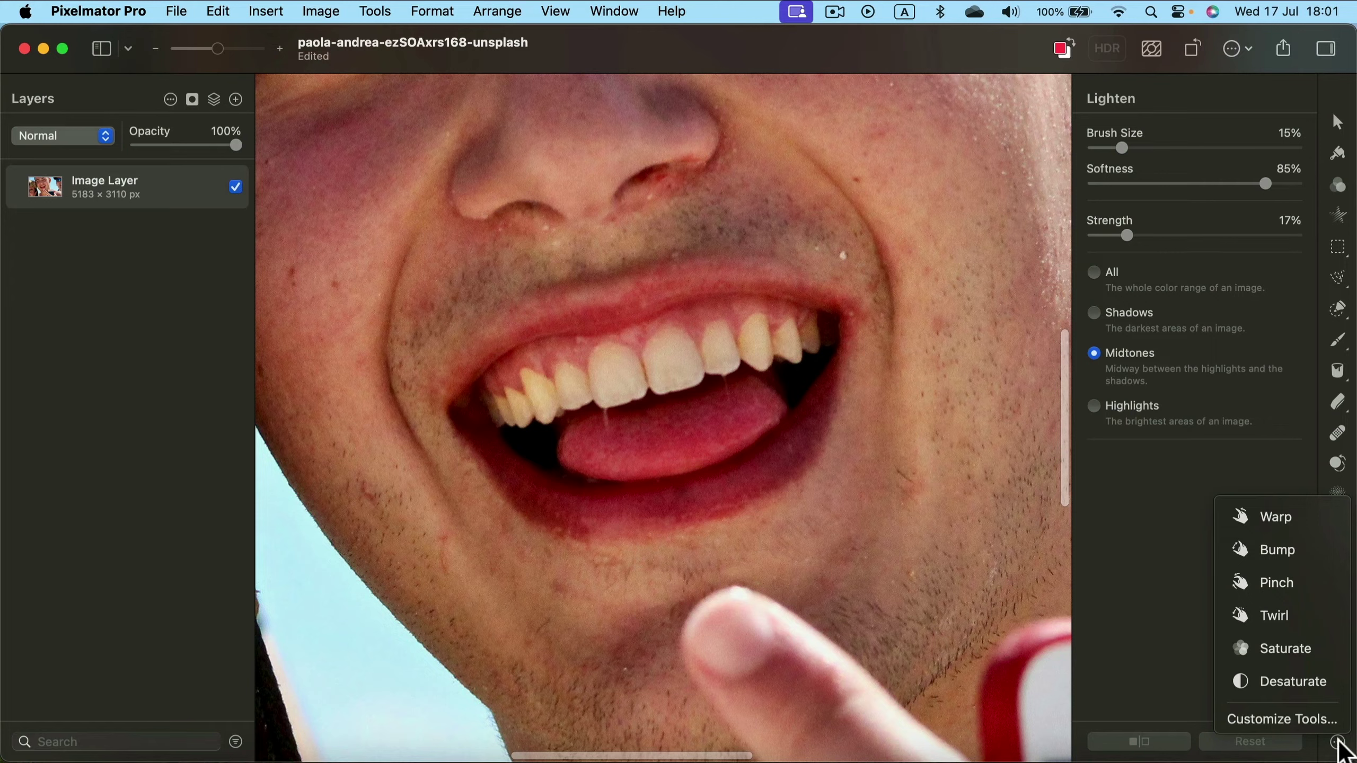
click(1302, 679)
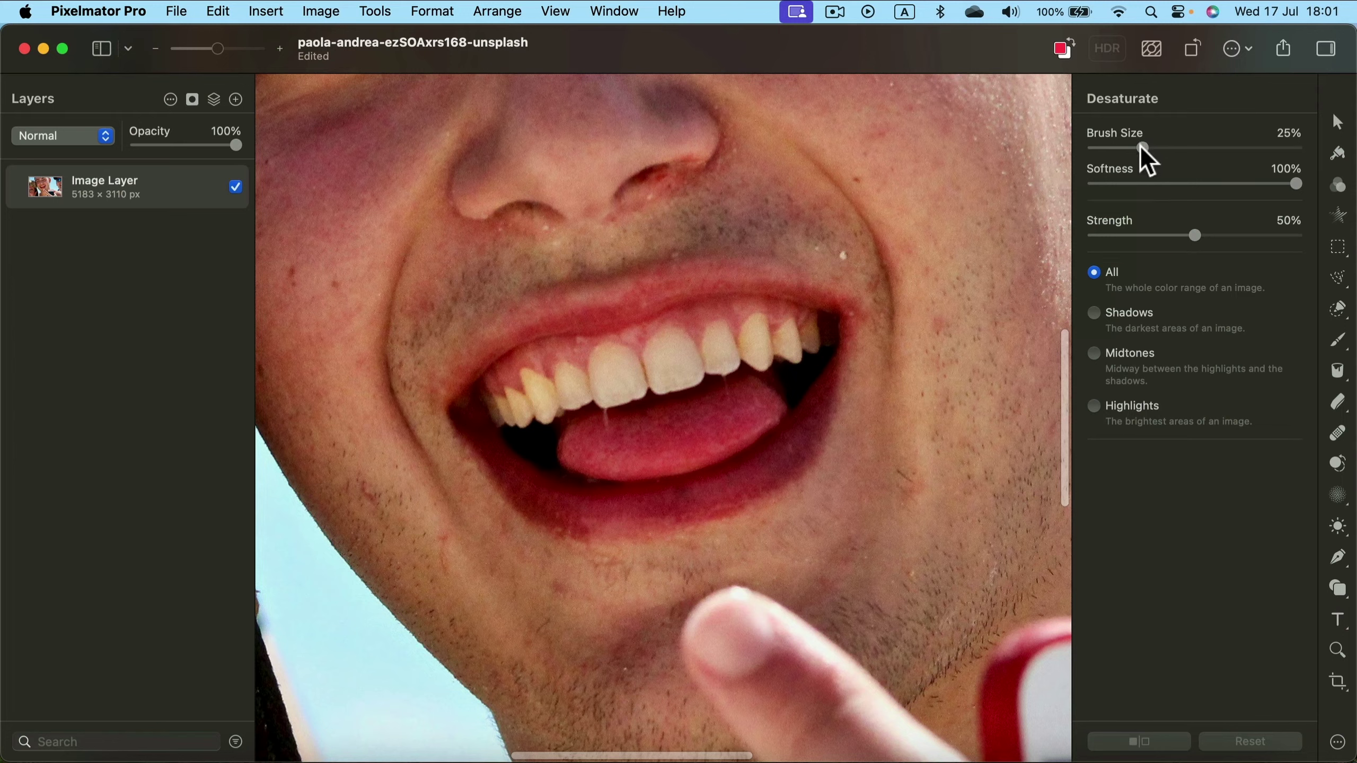
drag(1140, 147, 1116, 148)
drag(1282, 189, 1266, 184)
drag(1188, 232, 1137, 234)
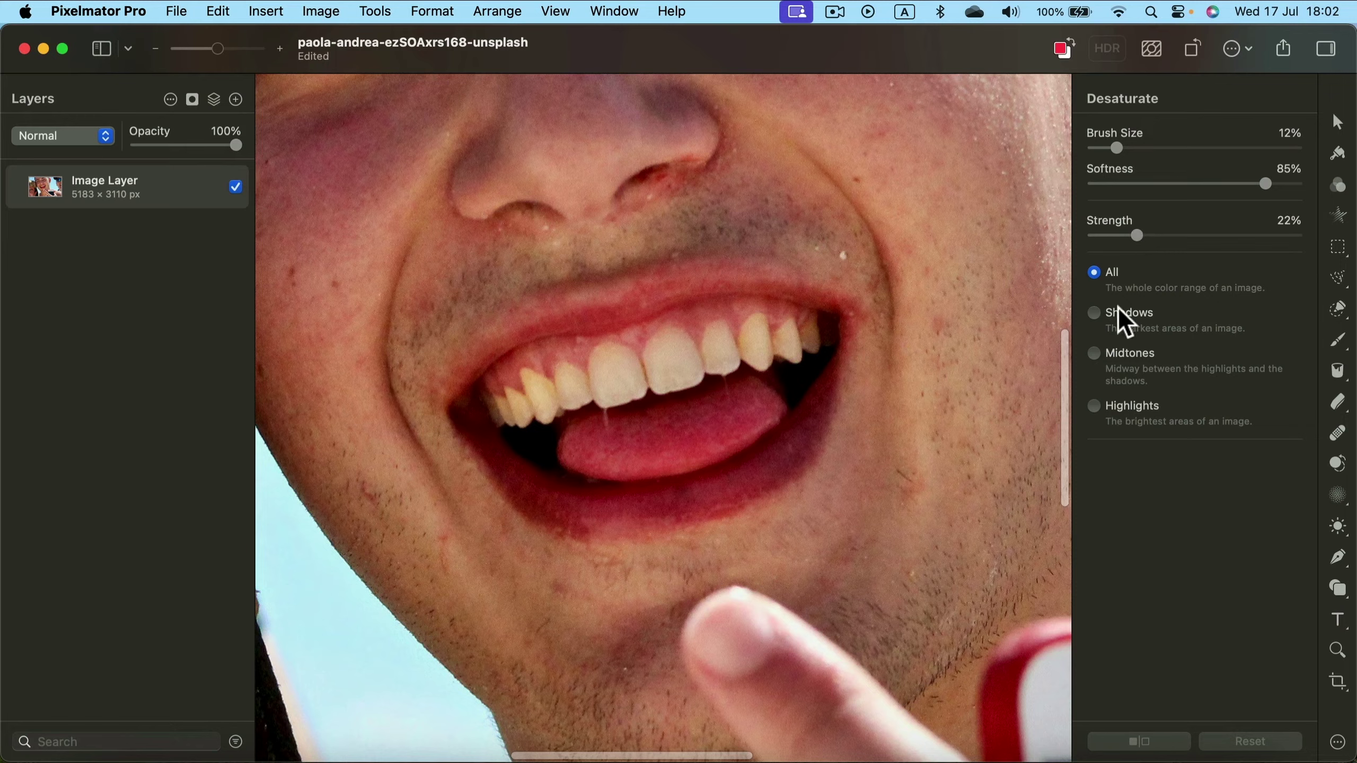
click(1095, 354)
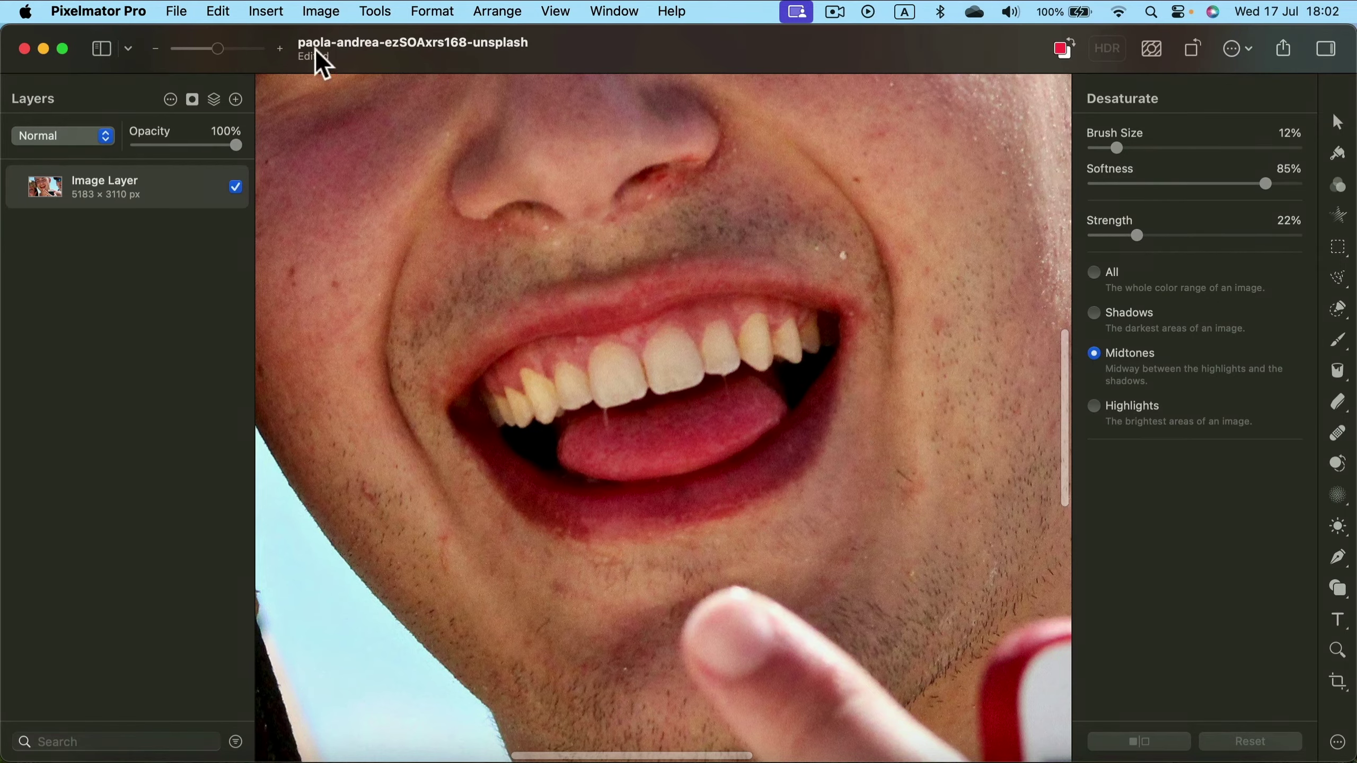
Undo a trial Desaturate stroke on the back teeth, and desaturate the whole row of teeth at 16% strength
drag(230, 48, 225, 47)
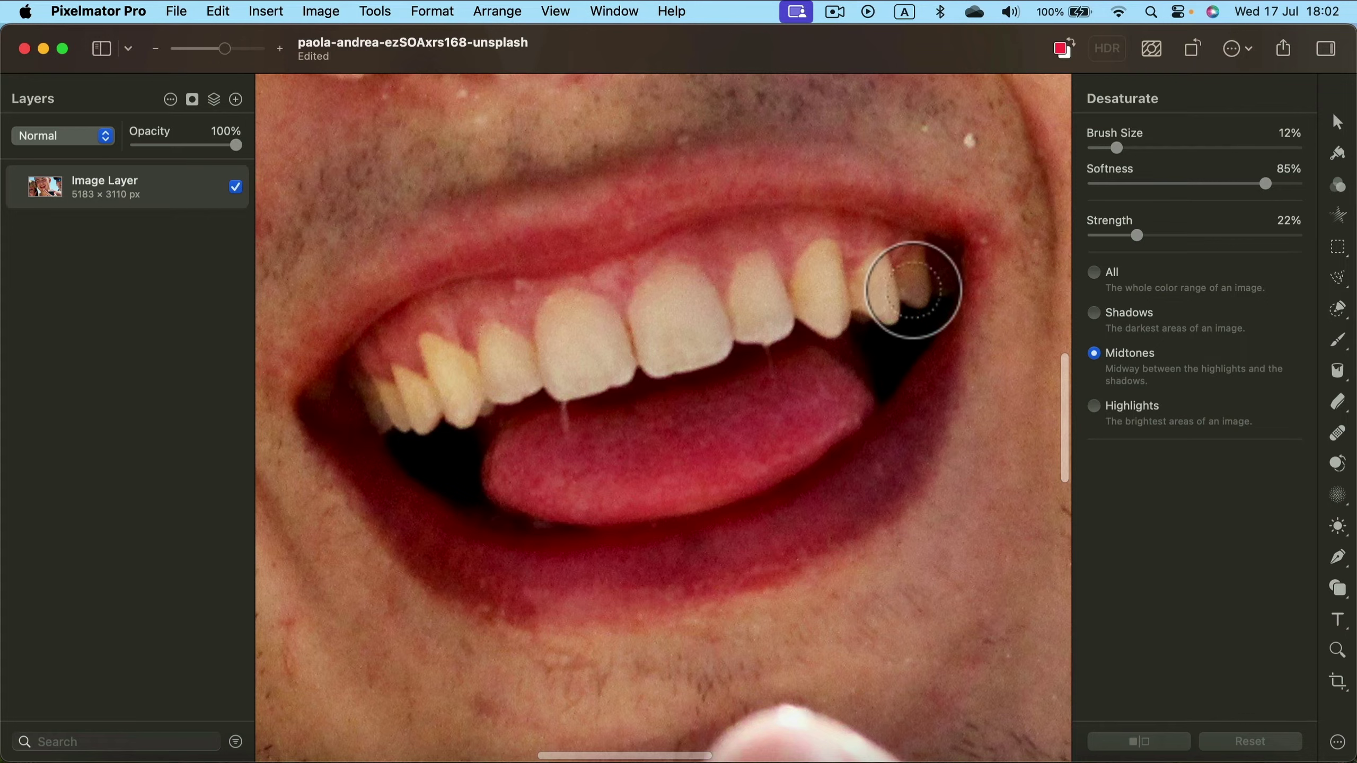
mouse_move(918, 289)
mouse_down()
mouse_move(869, 282)
mouse_move(851, 303)
mouse_move(876, 281)
mouse_up()
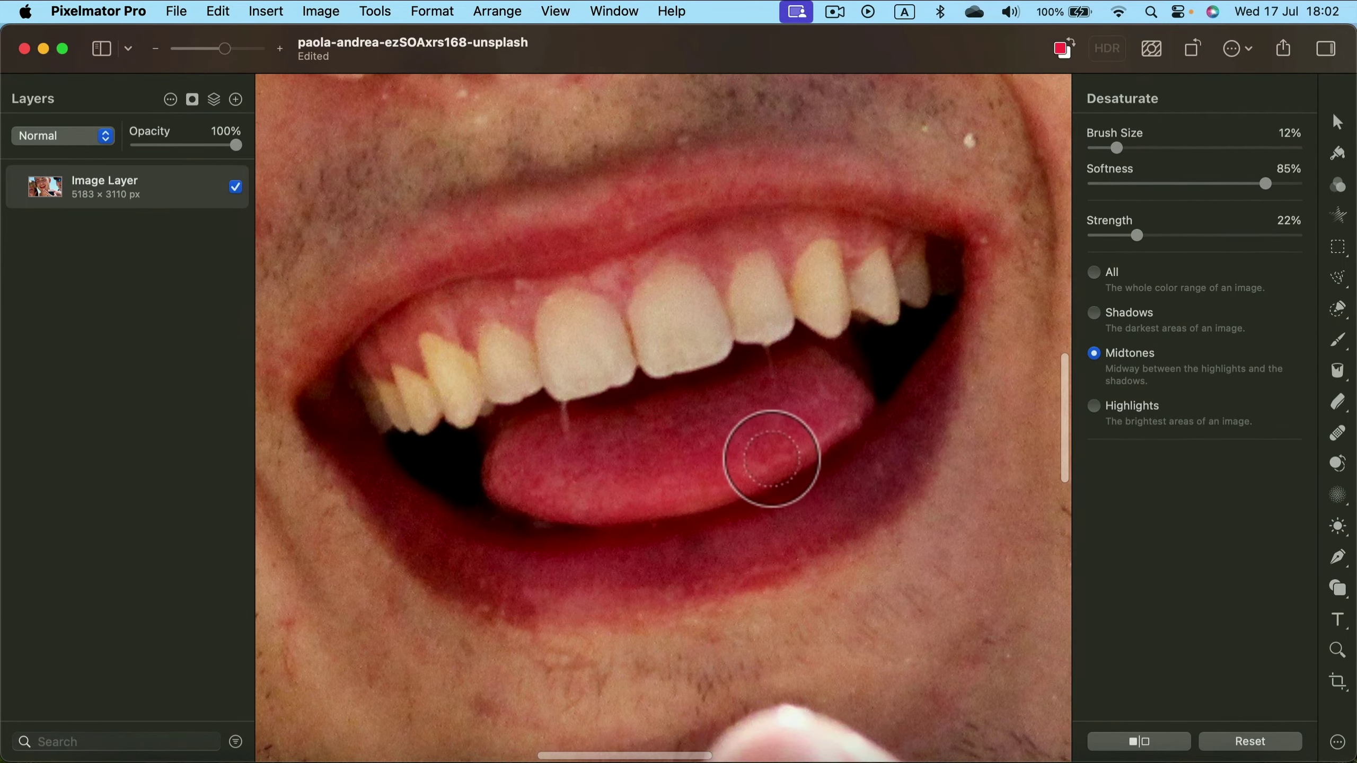
key(super+z)
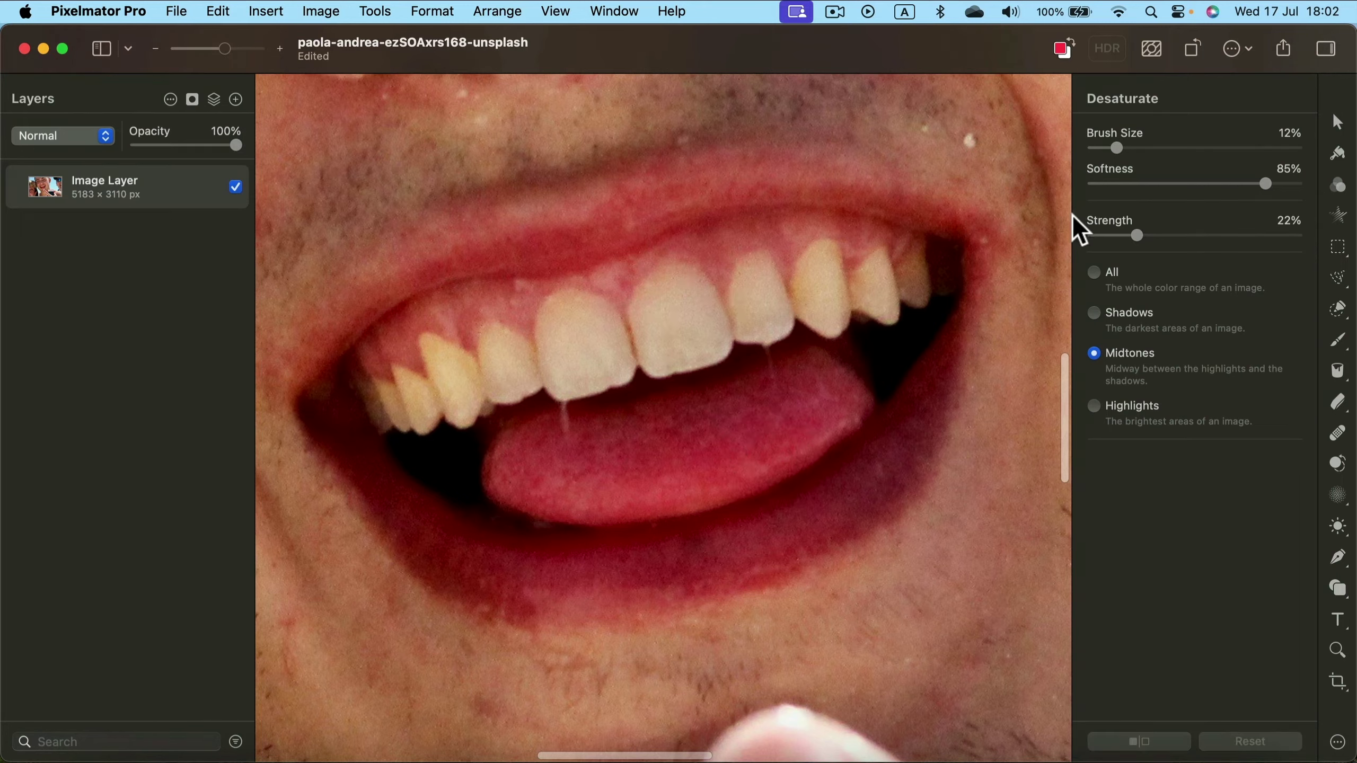
drag(1129, 238, 1127, 237)
mouse_move(901, 282)
mouse_down()
mouse_move(850, 287)
mouse_move(879, 293)
mouse_move(823, 282)
mouse_move(810, 297)
mouse_move(826, 263)
mouse_move(807, 289)
mouse_move(741, 292)
mouse_move(744, 322)
mouse_move(773, 313)
mouse_move(718, 348)
mouse_move(644, 348)
mouse_move(635, 335)
mouse_move(630, 358)
mouse_move(459, 352)
mouse_move(481, 380)
mouse_move(449, 390)
mouse_move(447, 415)
mouse_move(383, 404)
mouse_move(424, 380)
mouse_move(397, 412)
mouse_move(427, 416)
mouse_move(446, 356)
mouse_move(483, 383)
mouse_move(451, 414)
mouse_move(483, 377)
mouse_move(505, 379)
mouse_move(504, 345)
mouse_move(432, 355)
mouse_move(398, 415)
mouse_move(487, 376)
mouse_move(492, 348)
mouse_move(552, 368)
mouse_move(515, 385)
mouse_move(561, 318)
mouse_move(603, 332)
mouse_move(615, 358)
mouse_move(585, 370)
mouse_move(667, 299)
mouse_move(691, 342)
mouse_move(742, 281)
mouse_move(759, 277)
mouse_move(757, 312)
mouse_move(816, 289)
mouse_move(824, 243)
mouse_move(824, 316)
mouse_move(880, 283)
mouse_move(877, 304)
mouse_move(915, 275)
mouse_move(888, 303)
mouse_move(841, 318)
mouse_up()
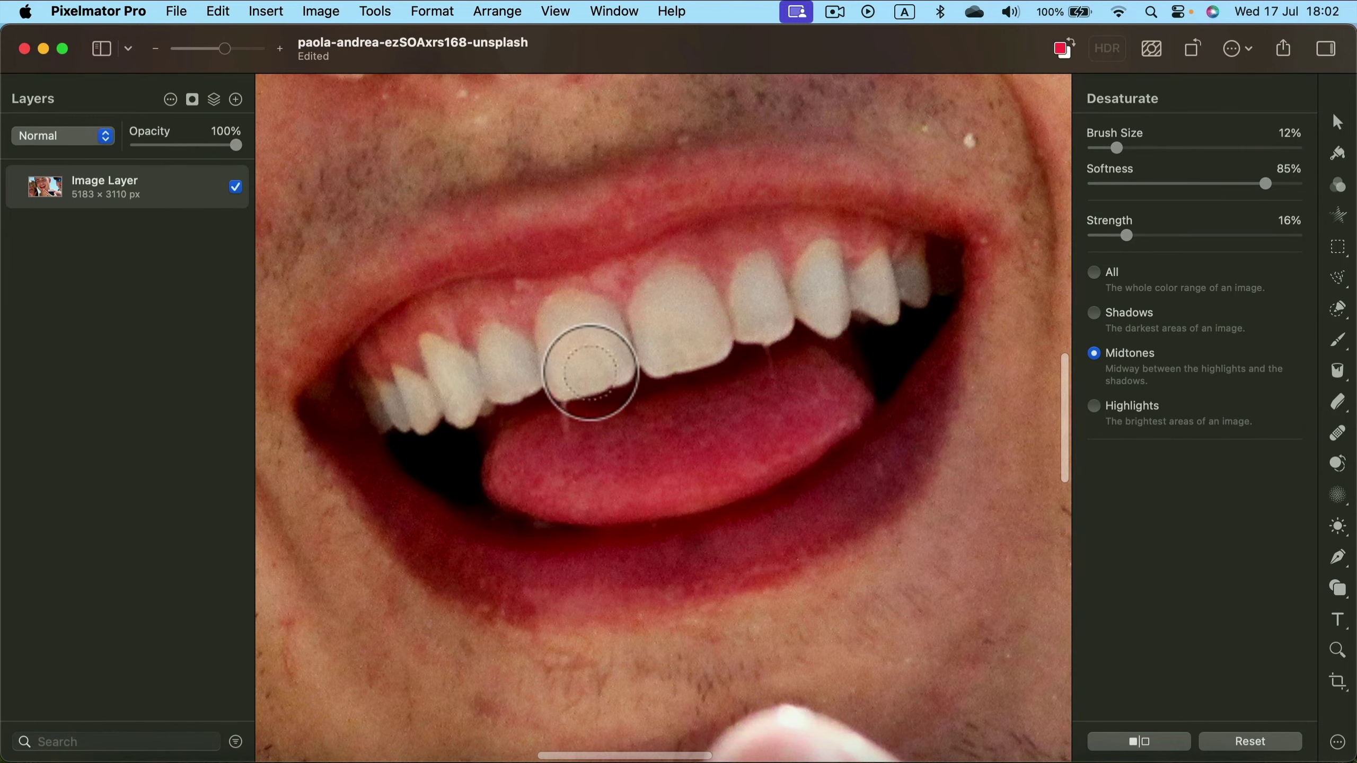
Set up the Lighten tool with 21% brush size, 100% softness and 5% strength
click(1340, 529)
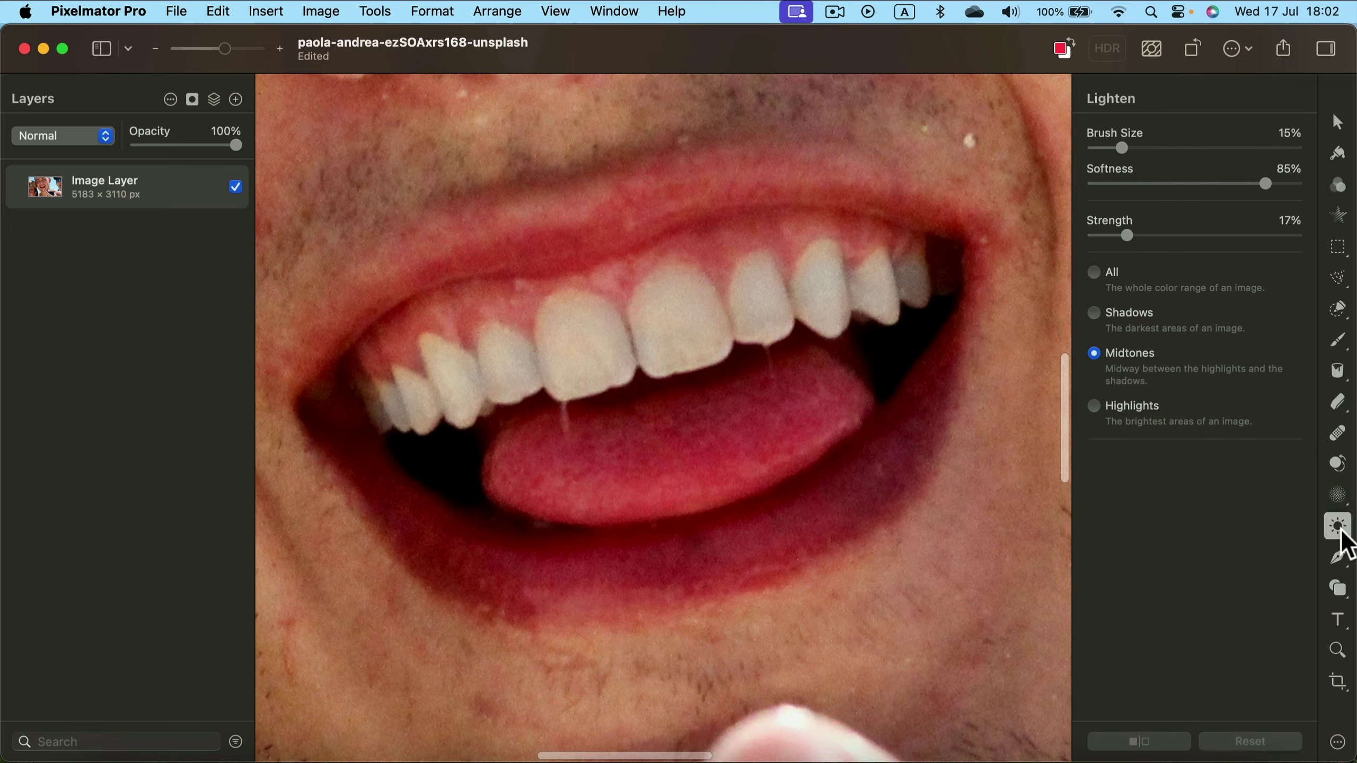
click(1104, 235)
drag(1129, 152, 1142, 149)
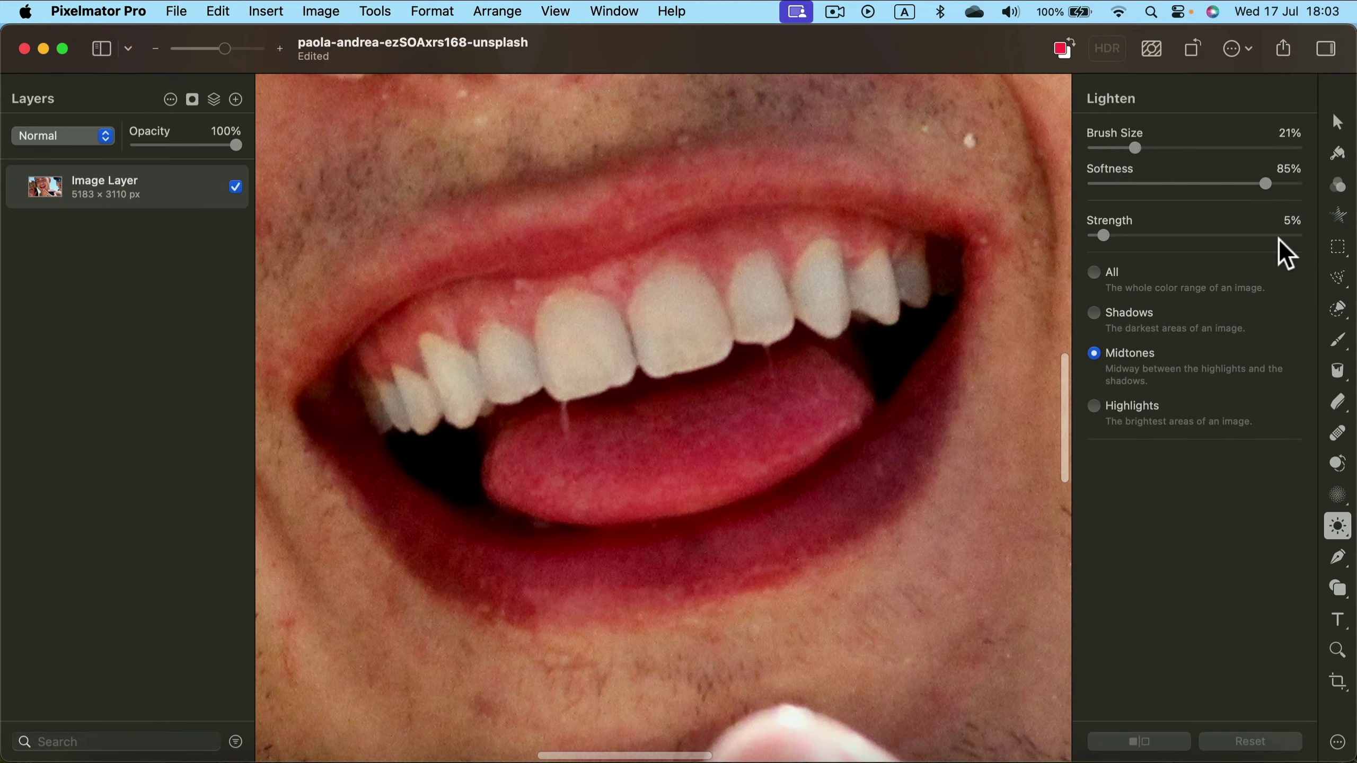
drag(1266, 184, 1298, 184)
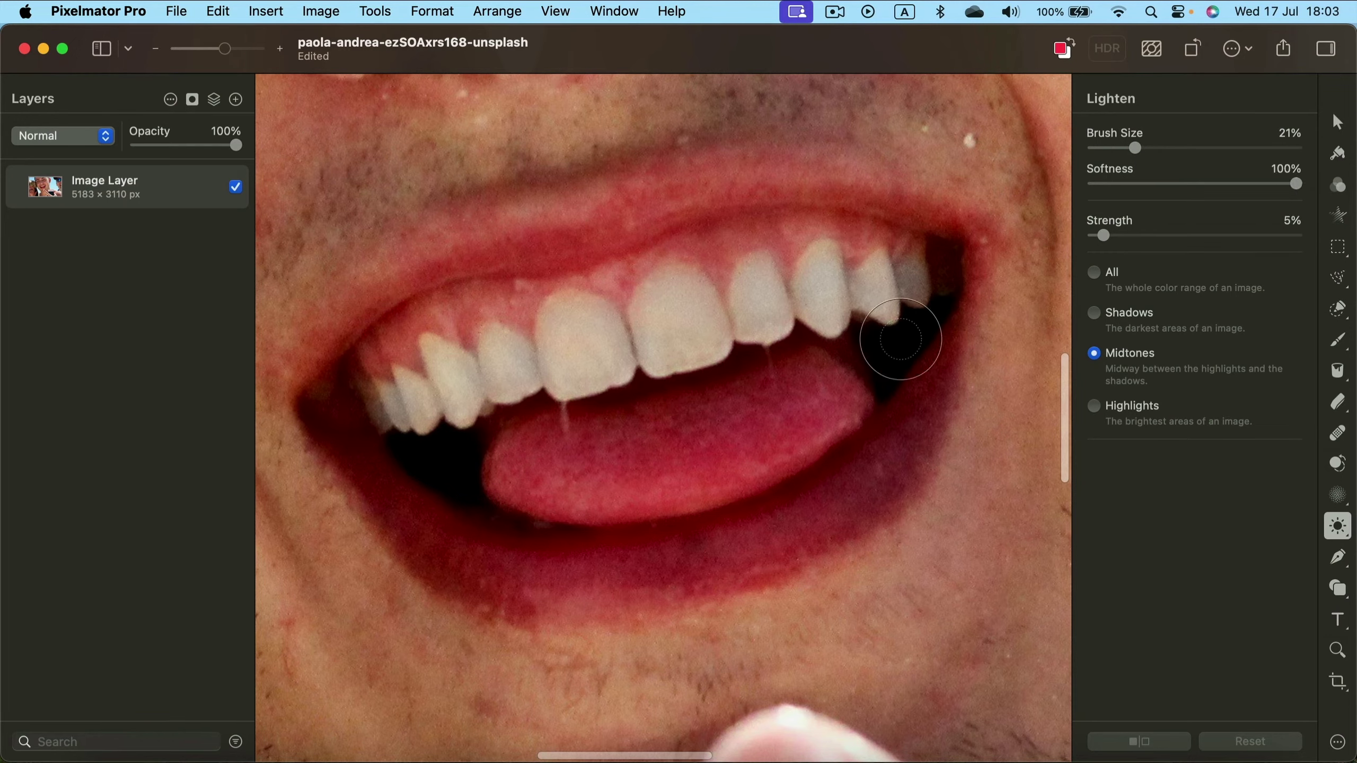
Brush the Lighten effect gently over the desaturated teeth and view the wider face
mouse_move(901, 339)
mouse_down()
mouse_move(925, 270)
mouse_move(903, 278)
mouse_up()
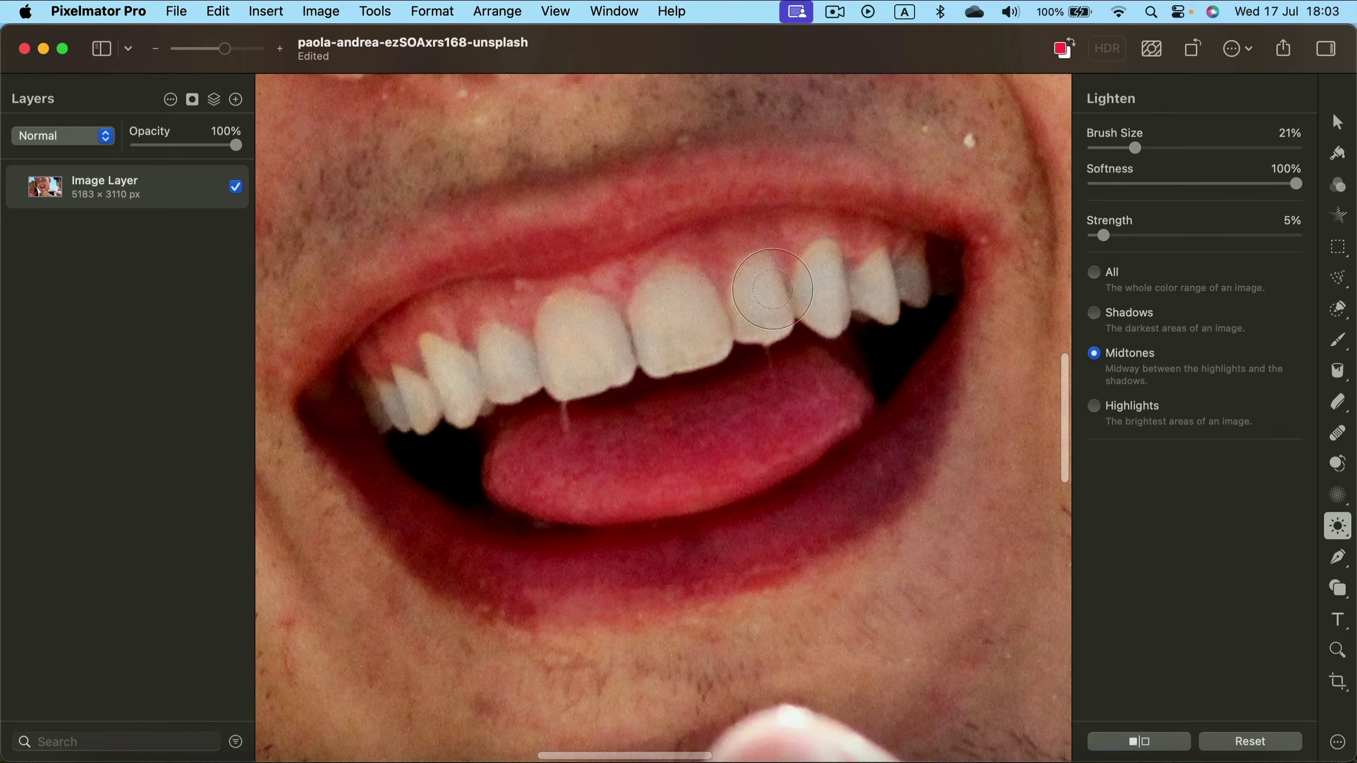
mouse_move(773, 289)
mouse_down()
mouse_move(800, 288)
mouse_move(642, 312)
mouse_move(832, 271)
mouse_move(821, 297)
mouse_move(693, 341)
mouse_move(541, 361)
mouse_move(598, 330)
mouse_move(545, 322)
mouse_move(568, 315)
mouse_move(556, 327)
mouse_move(587, 325)
mouse_move(512, 377)
mouse_move(525, 366)
mouse_move(455, 372)
mouse_move(400, 404)
mouse_move(625, 334)
mouse_move(550, 367)
mouse_up()
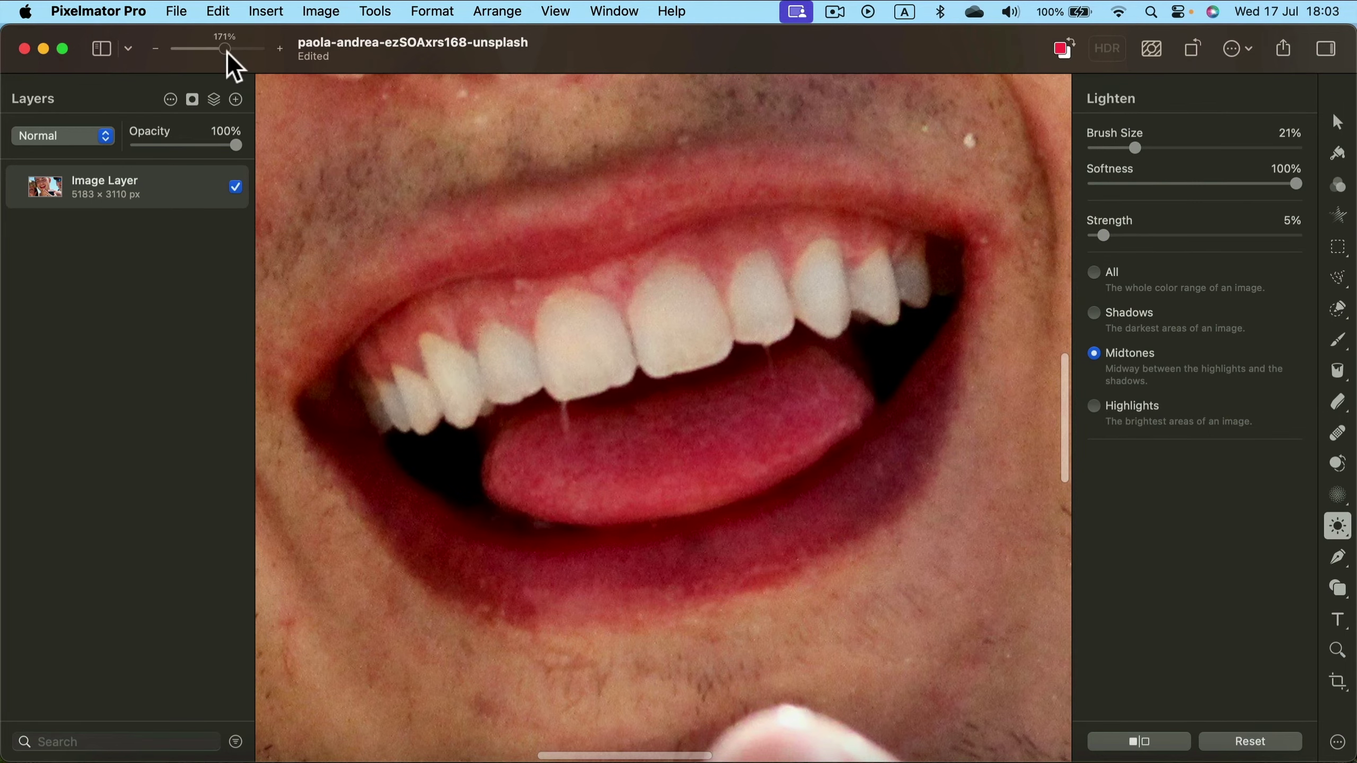
drag(226, 54, 197, 62)
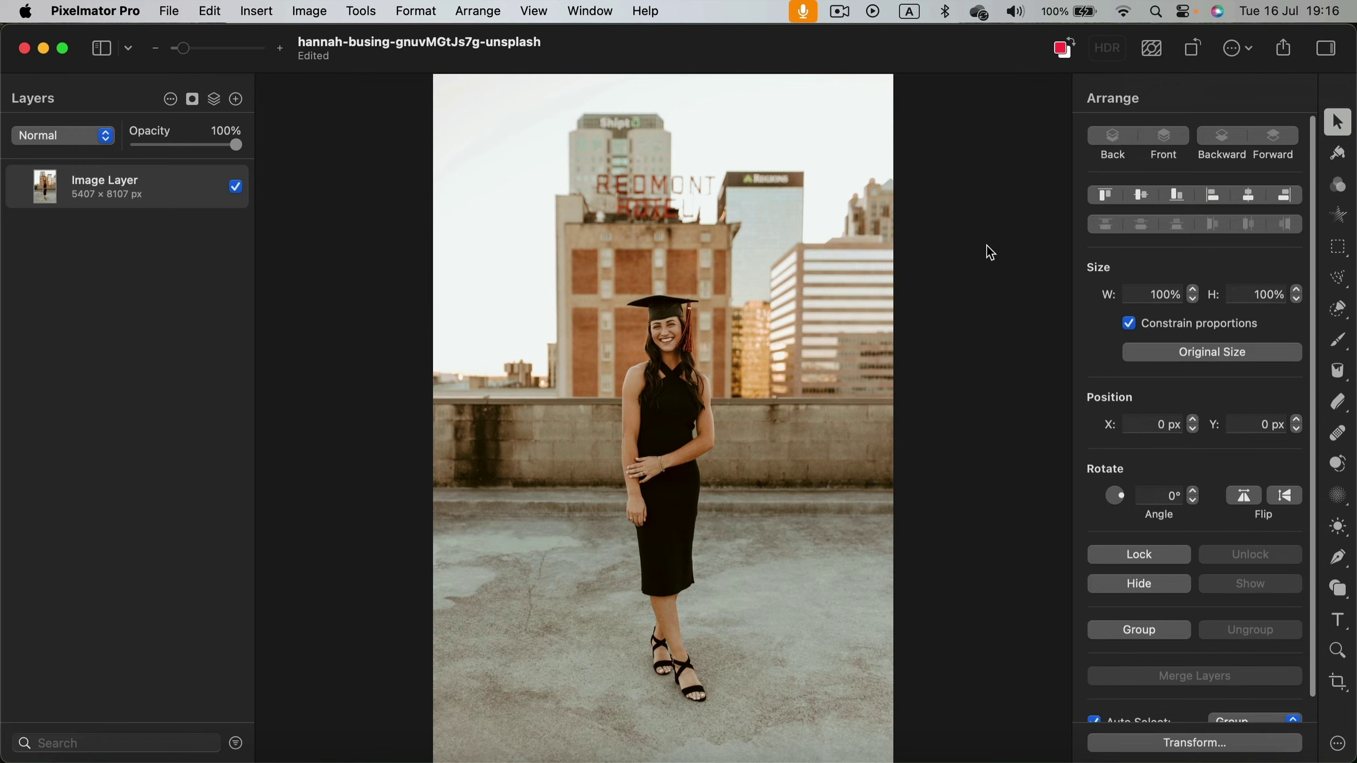
Remove the background from the photo of the graduate
click(1153, 49)
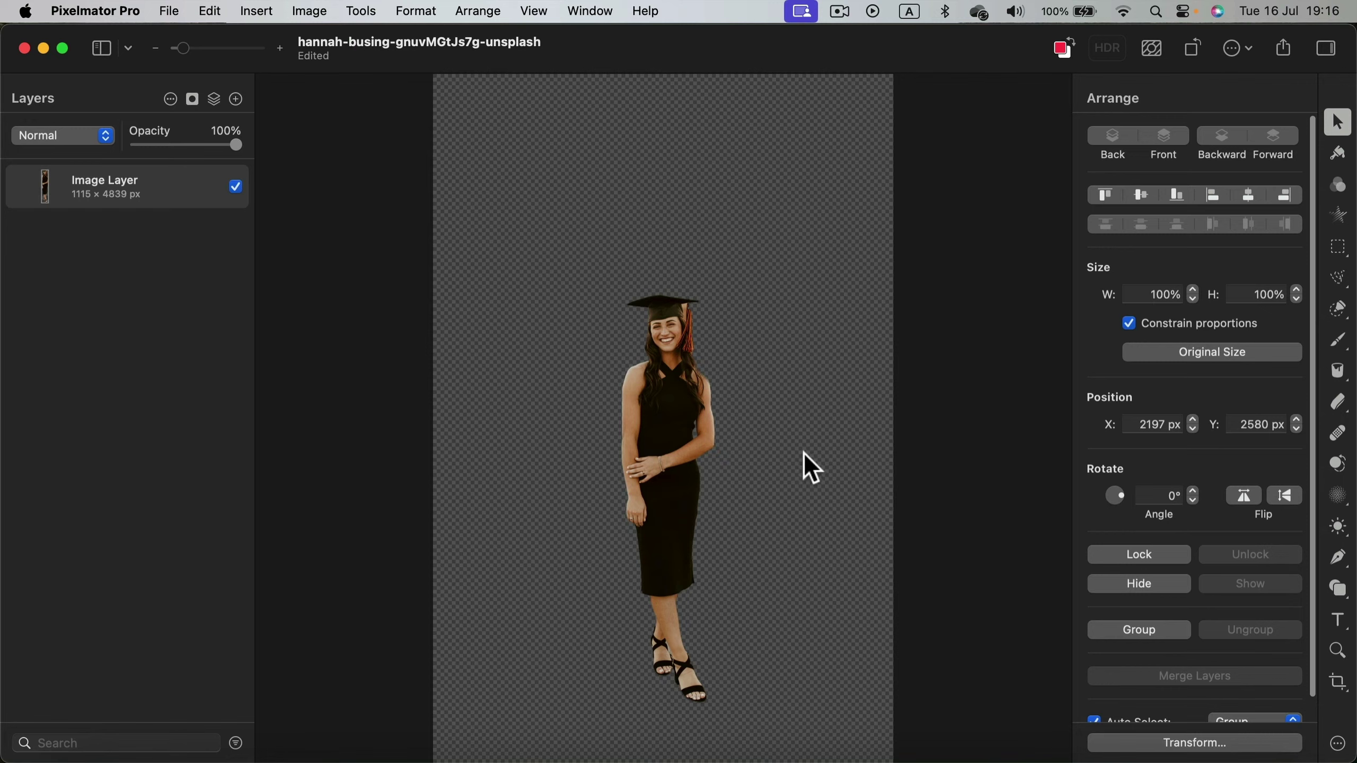
Examine the cutout edges up close from the bent arm down to the sandals and back to the dress hem
drag(188, 49, 228, 50)
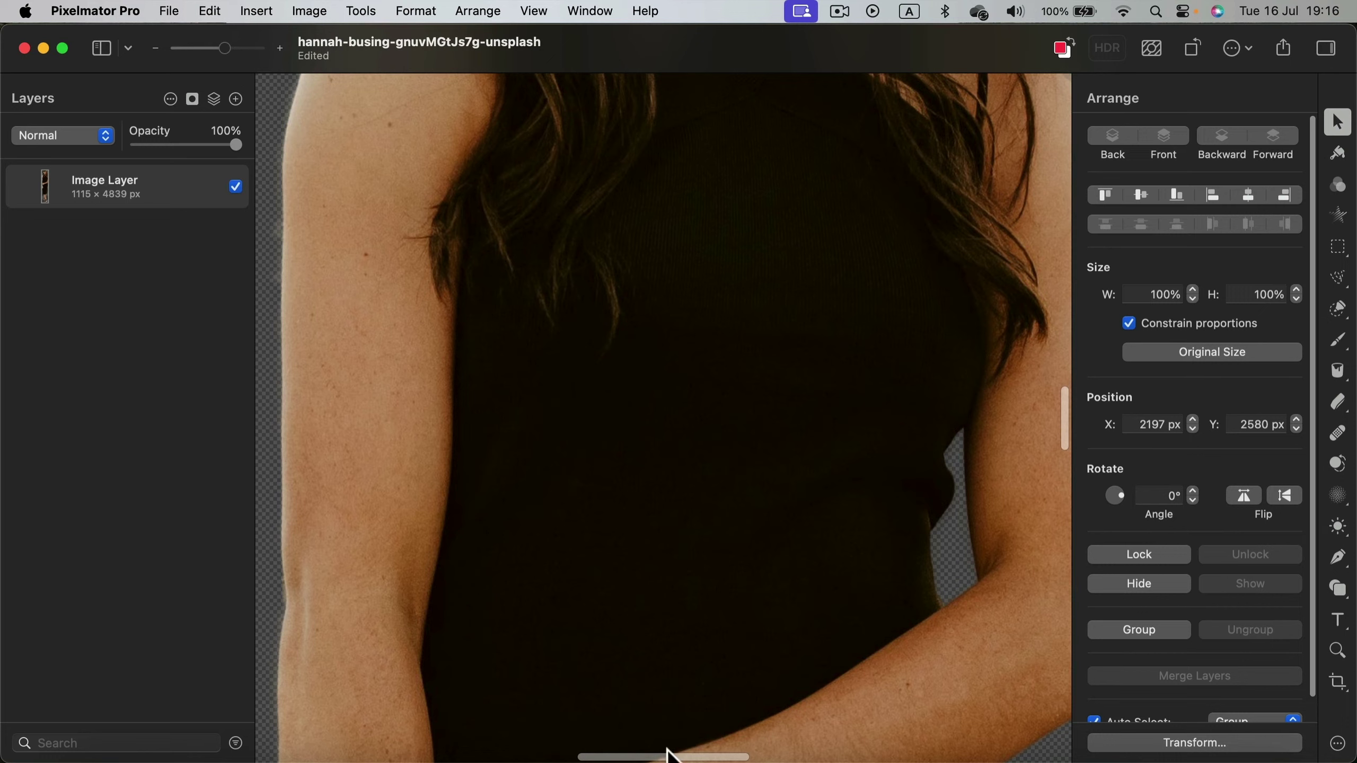
scroll(748, 695, right, 5)
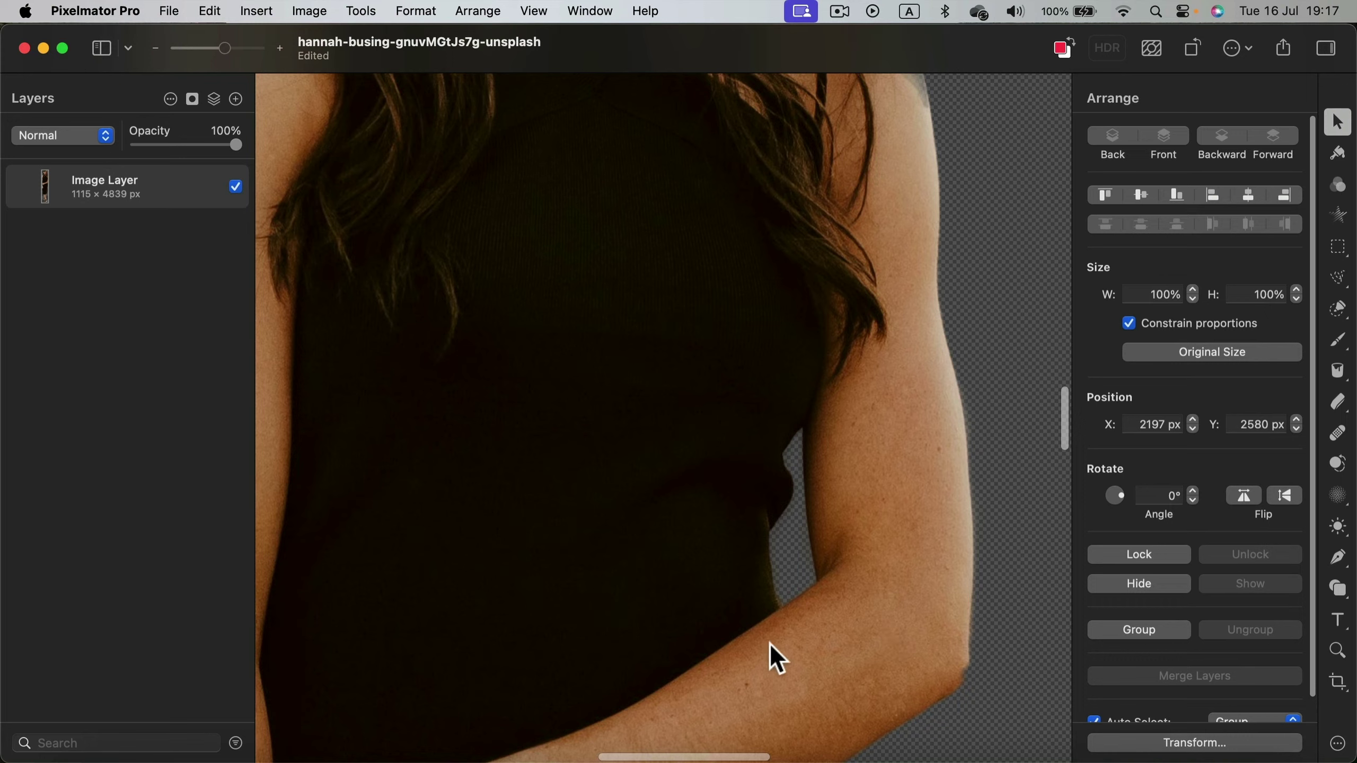
scroll(791, 591, down, 10)
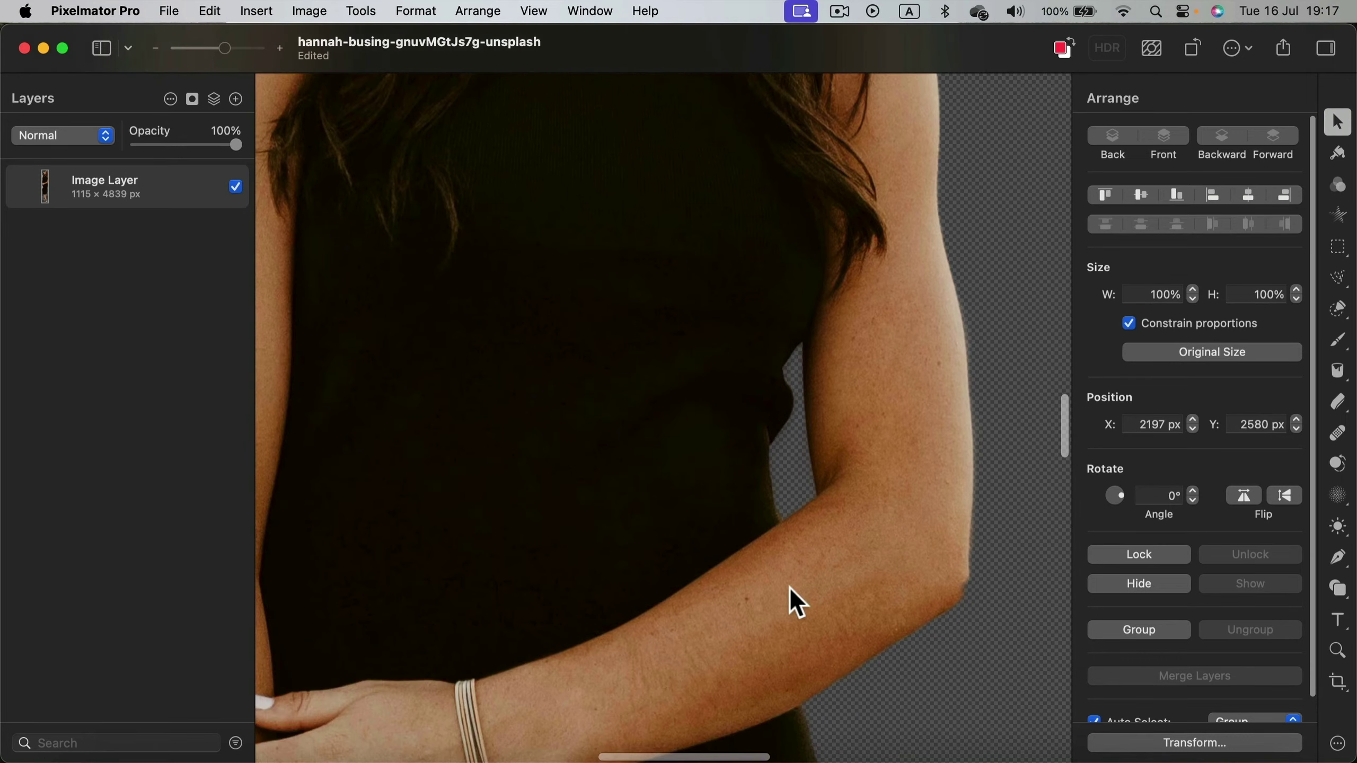
scroll(786, 632, down, 15)
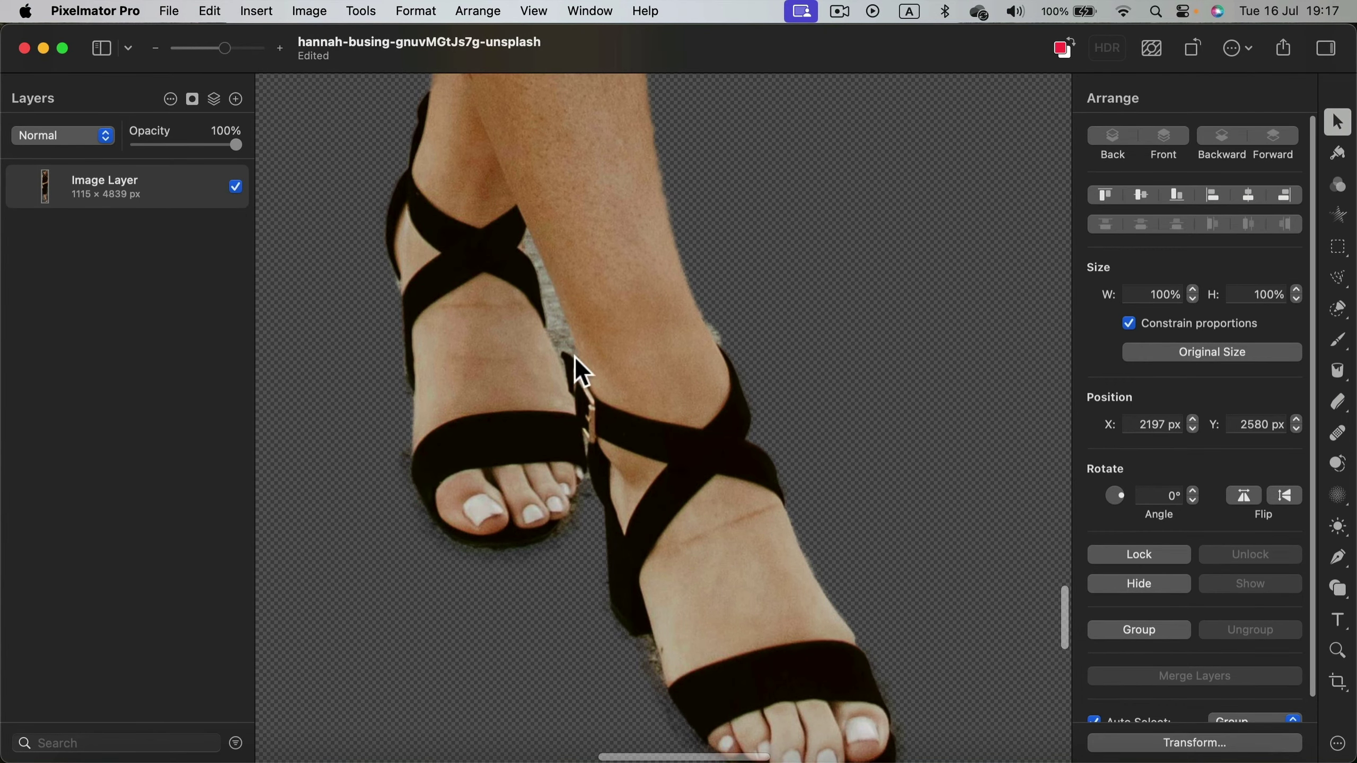
scroll(578, 360, down, 5)
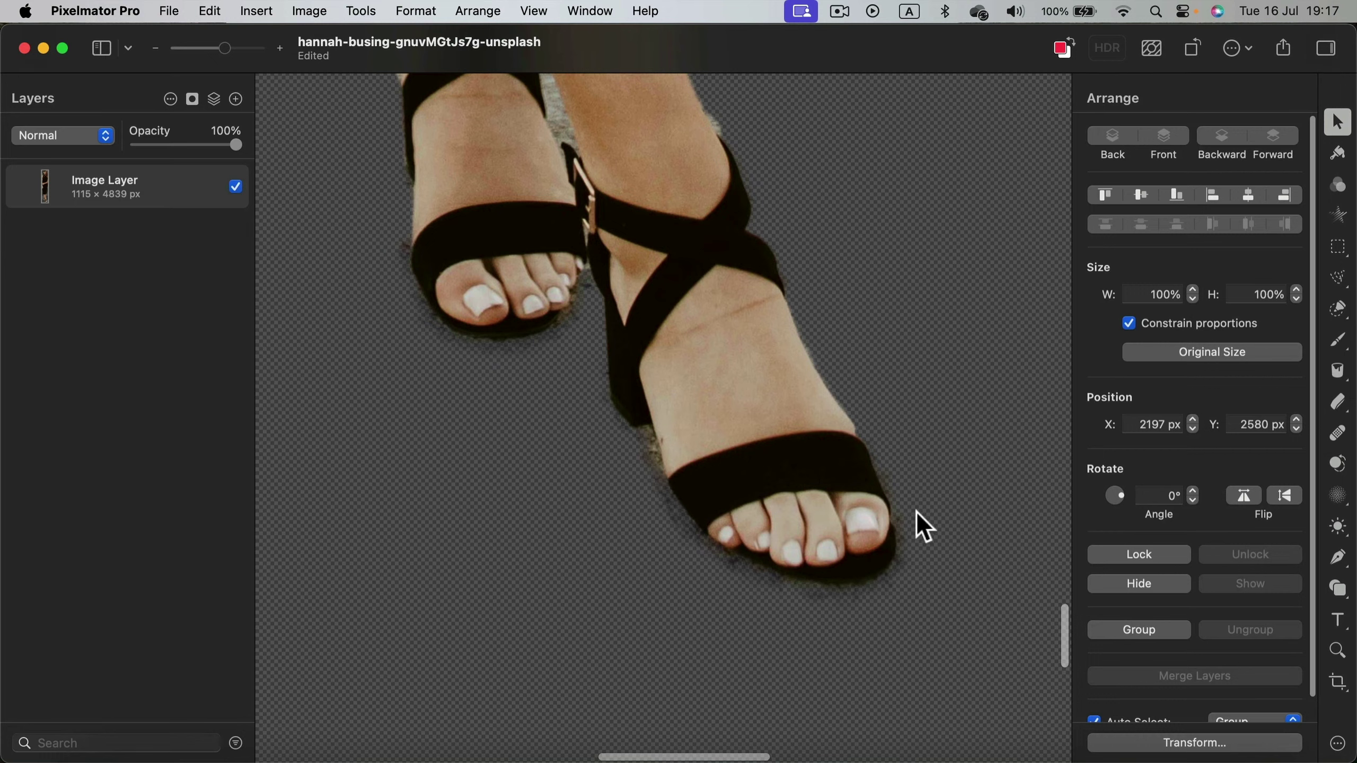
scroll(454, 379, up, 10)
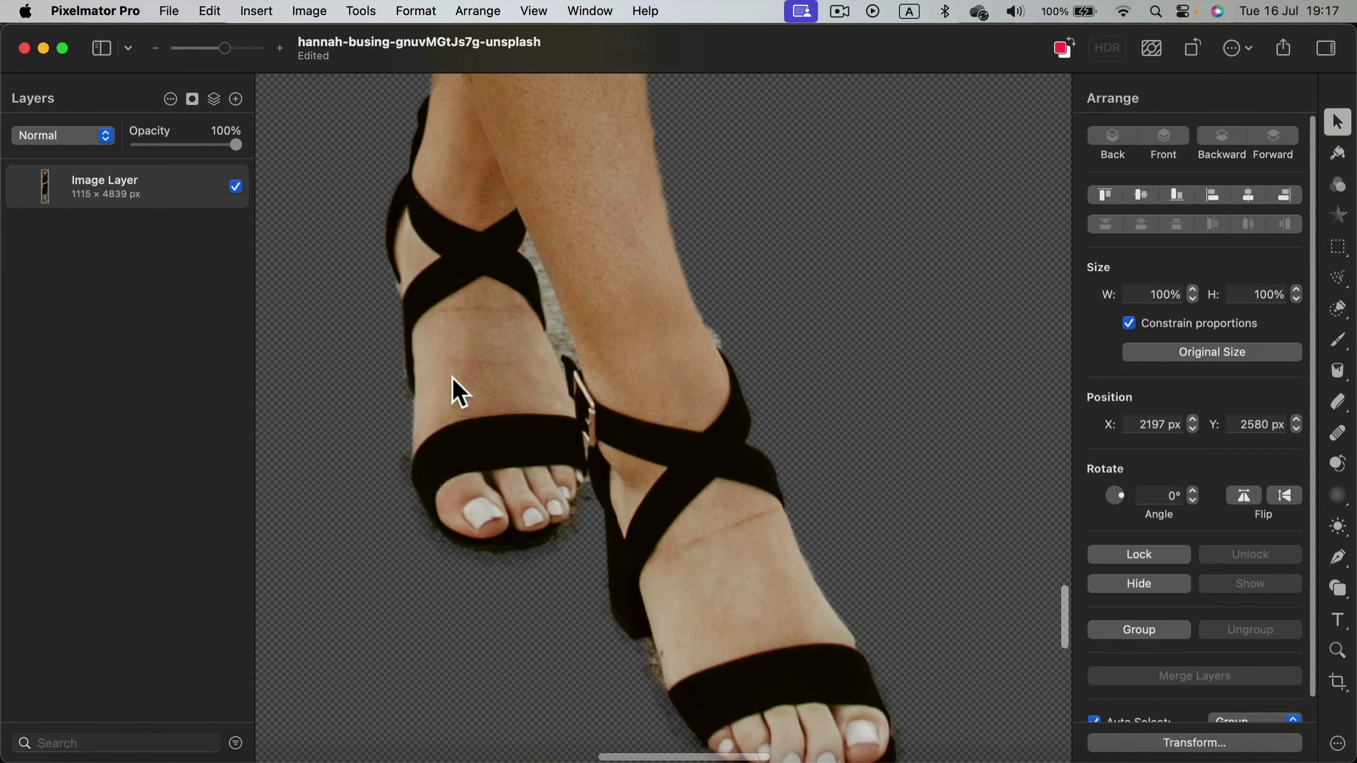
scroll(449, 375, up, 15)
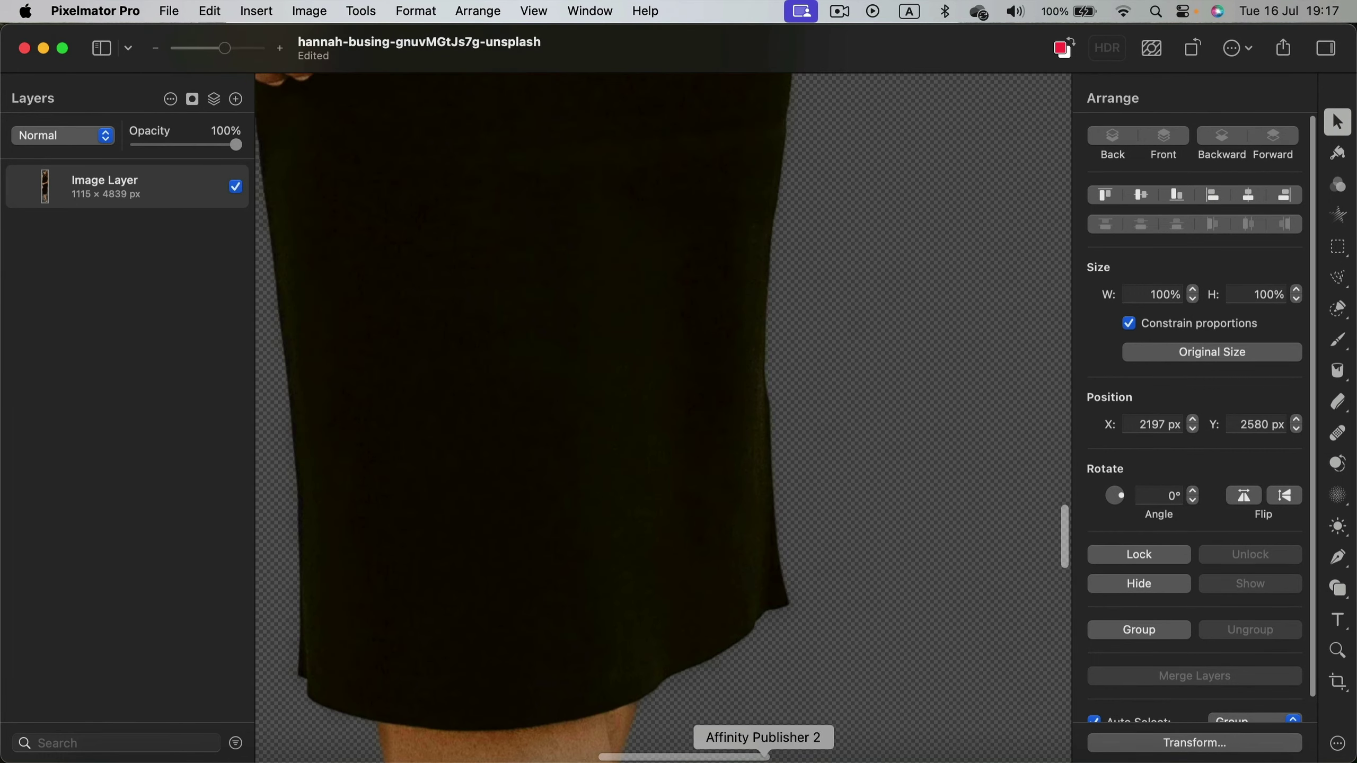
Examine the cutout edges along the lowered hand, shoulder, hair and graduation cap, looking closer at the hair
scroll(603, 576, left, 5)
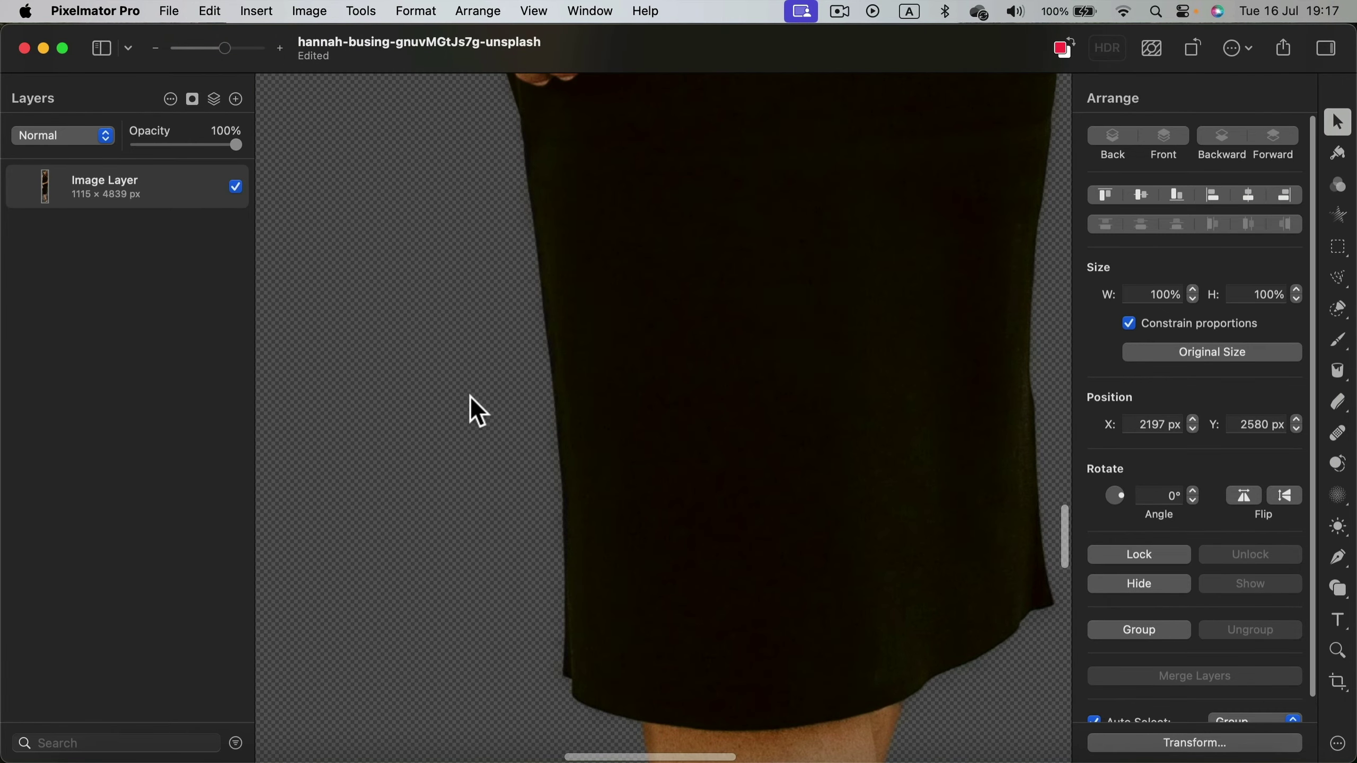
scroll(470, 397, up, 10)
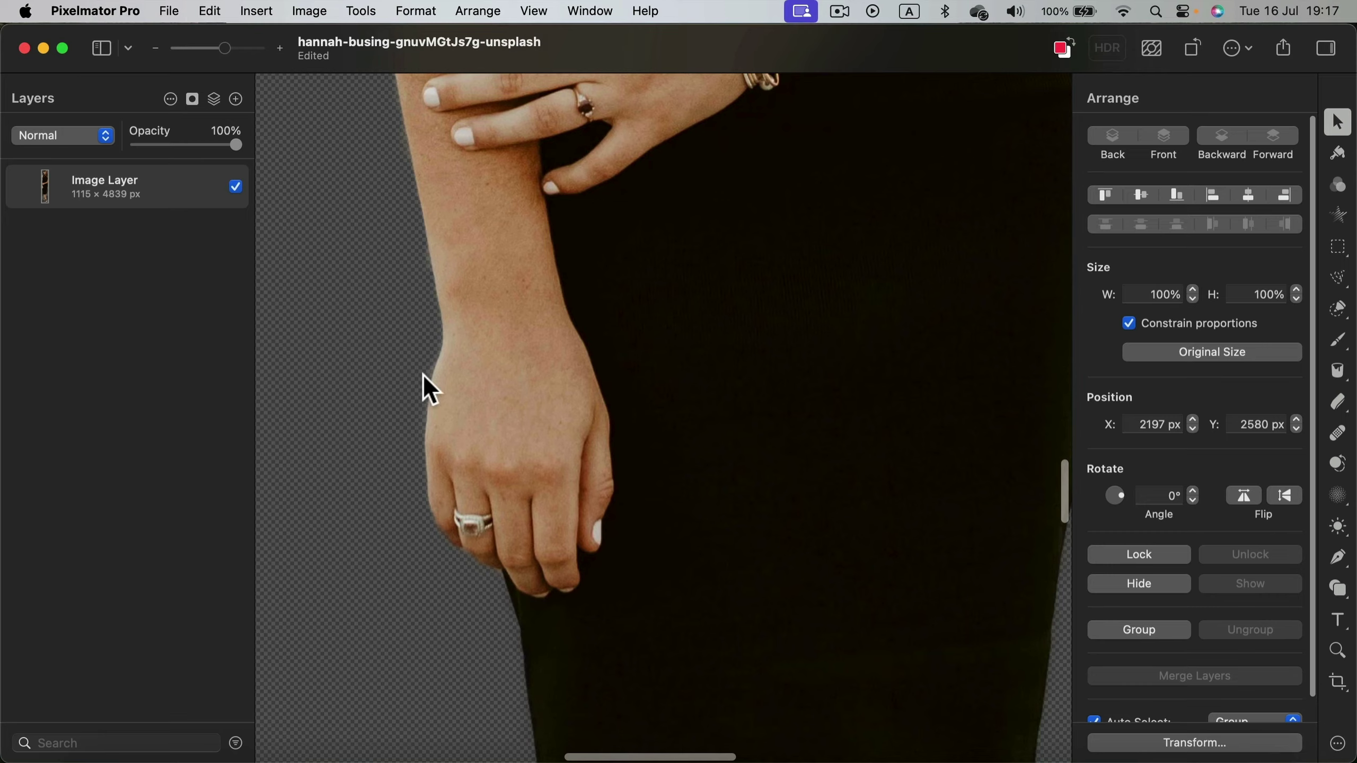
scroll(424, 374, up, 15)
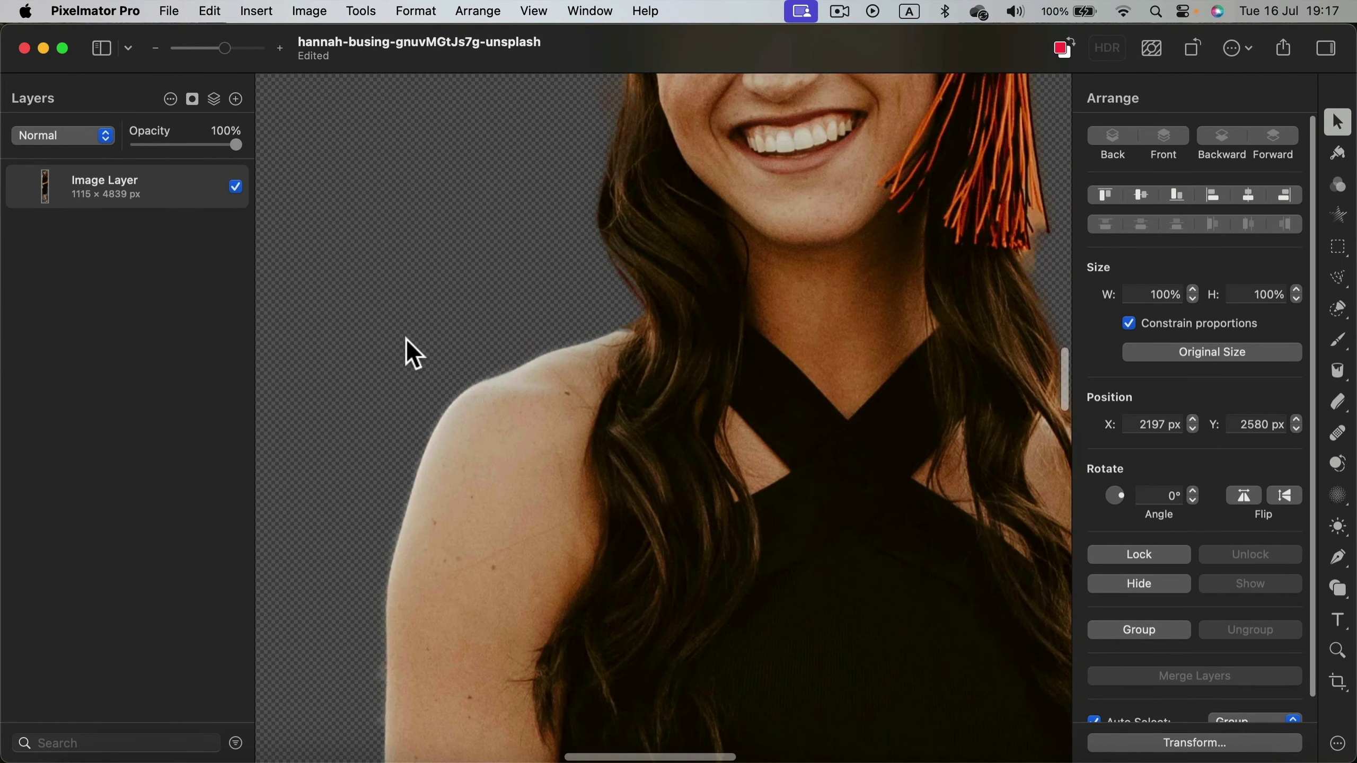
scroll(411, 353, up, 5)
scroll(563, 476, down, 1)
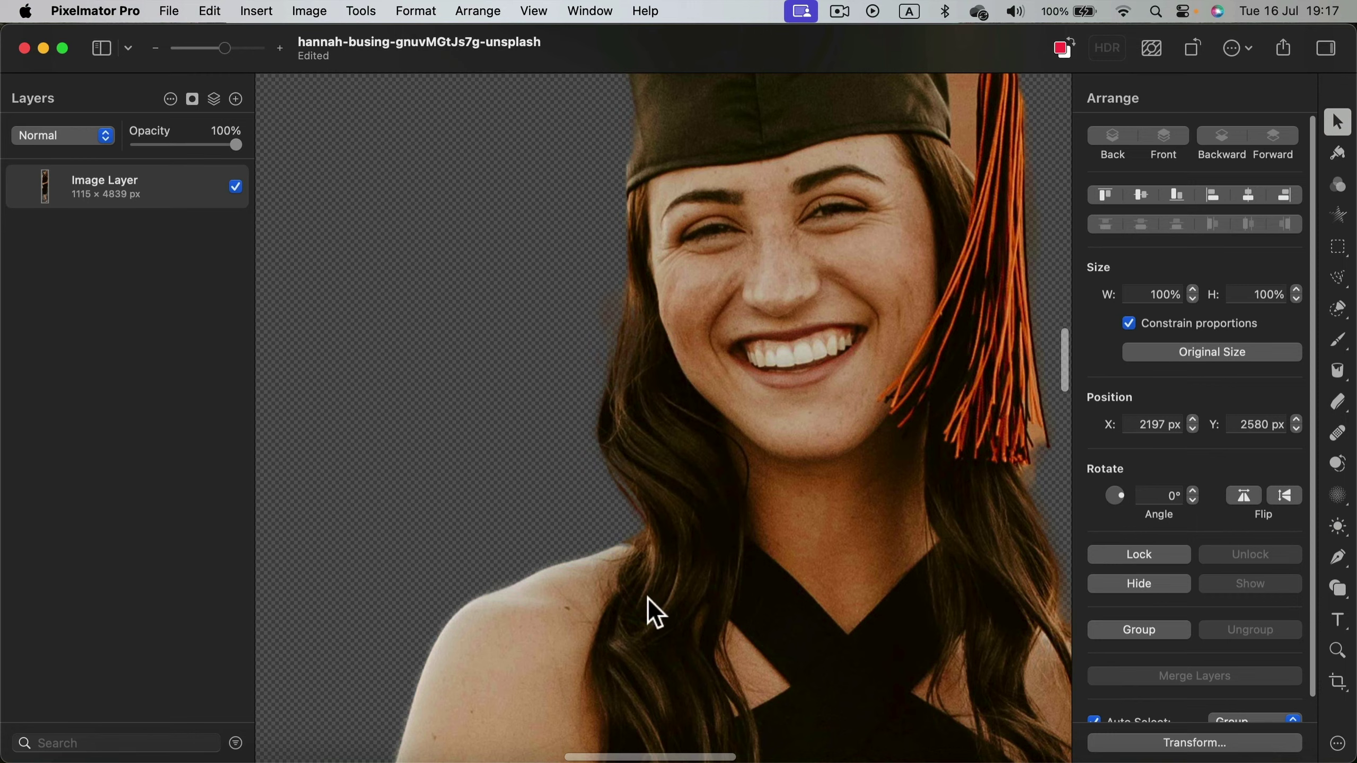
drag(224, 48, 236, 106)
scroll(545, 521, down, 5)
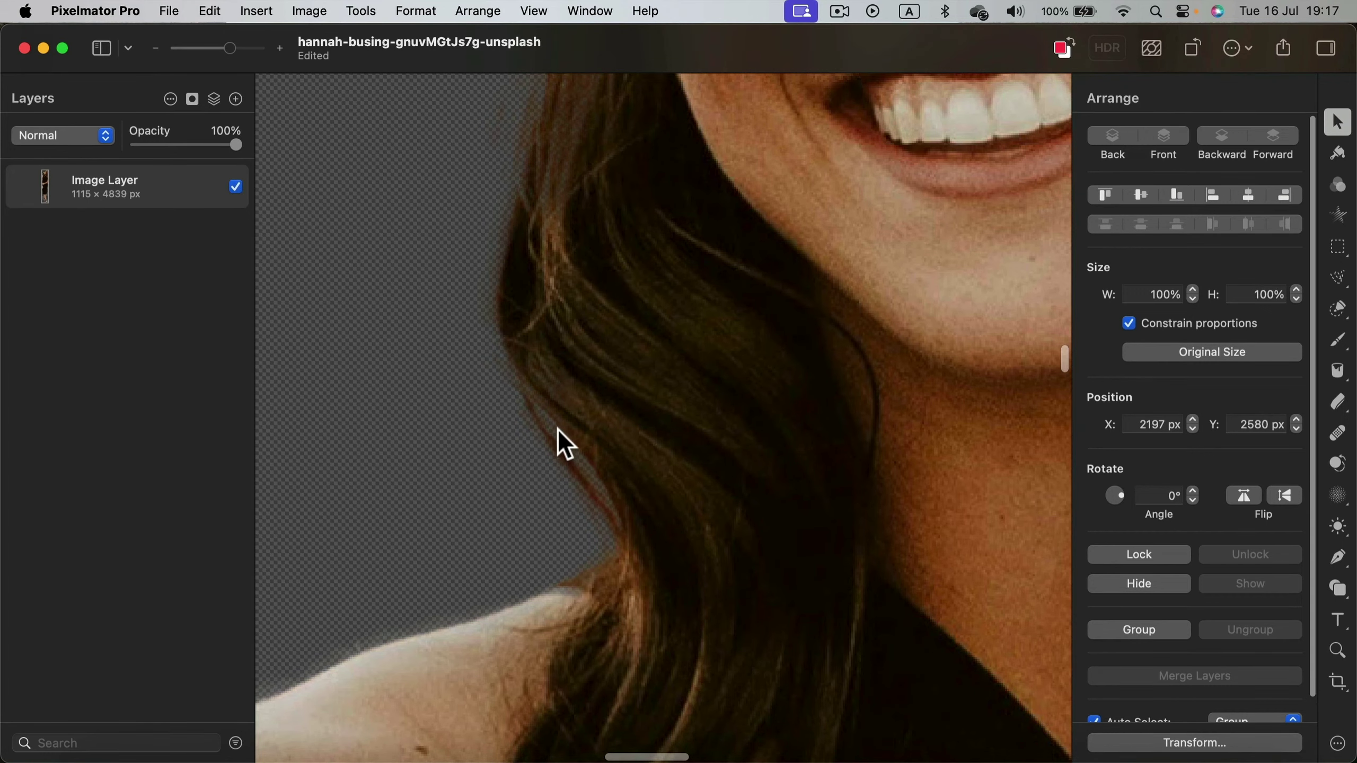
scroll(558, 430, up, 8)
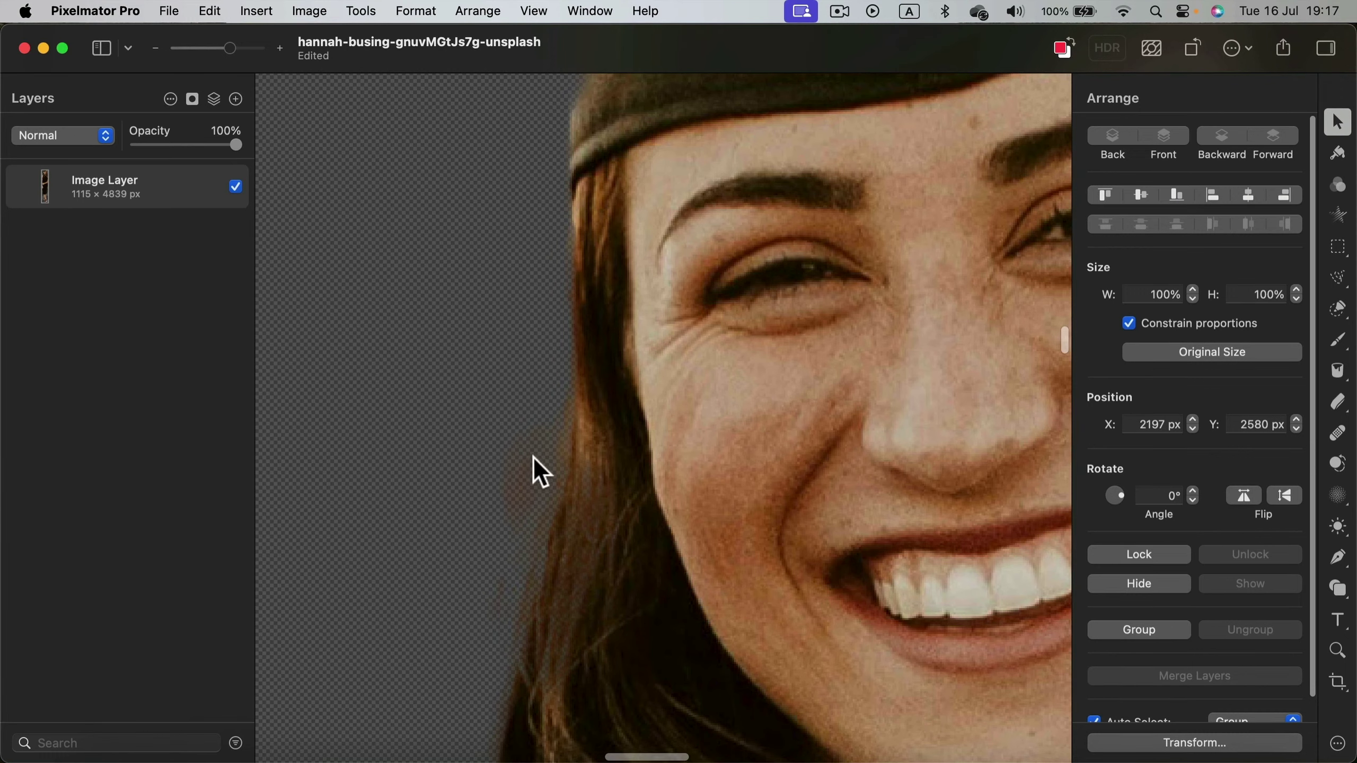
scroll(521, 444, up, 5)
scroll(529, 452, up, 10)
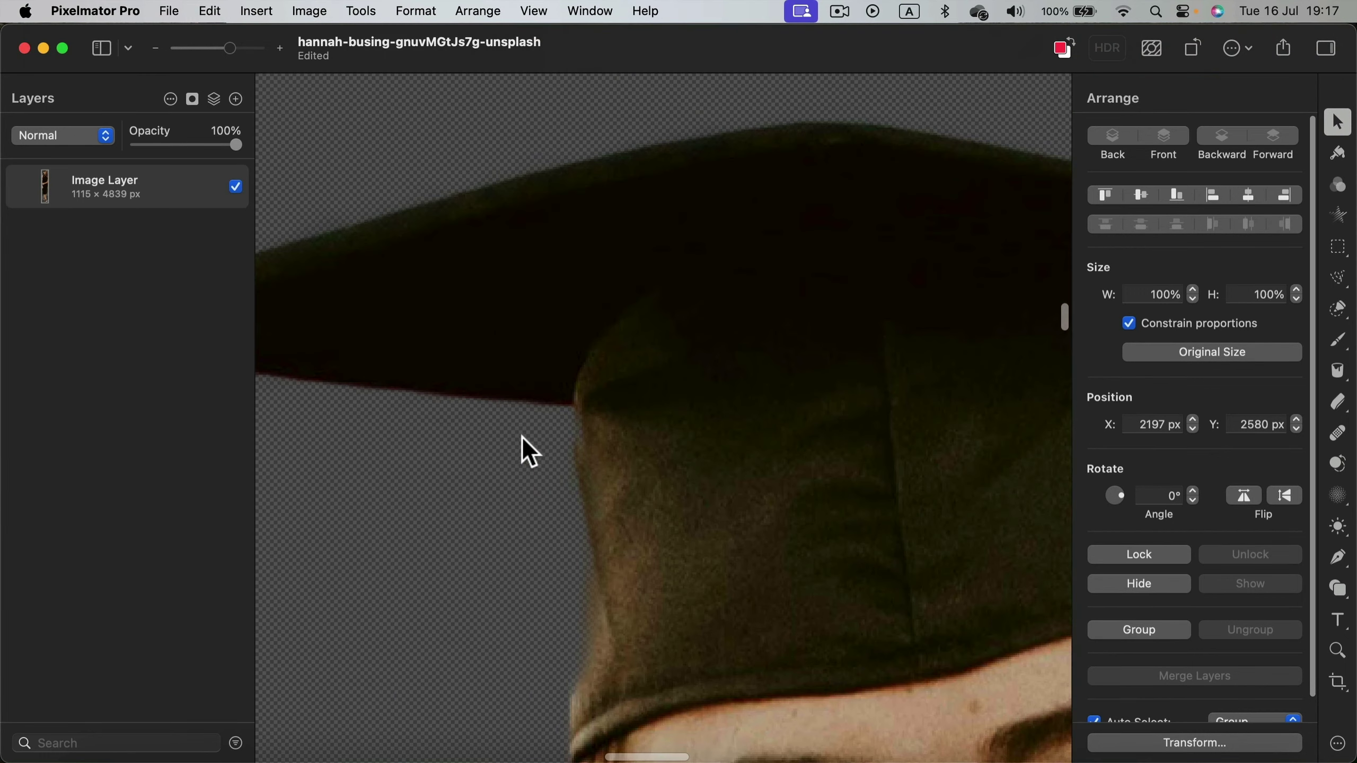
scroll(796, 566, down, 3)
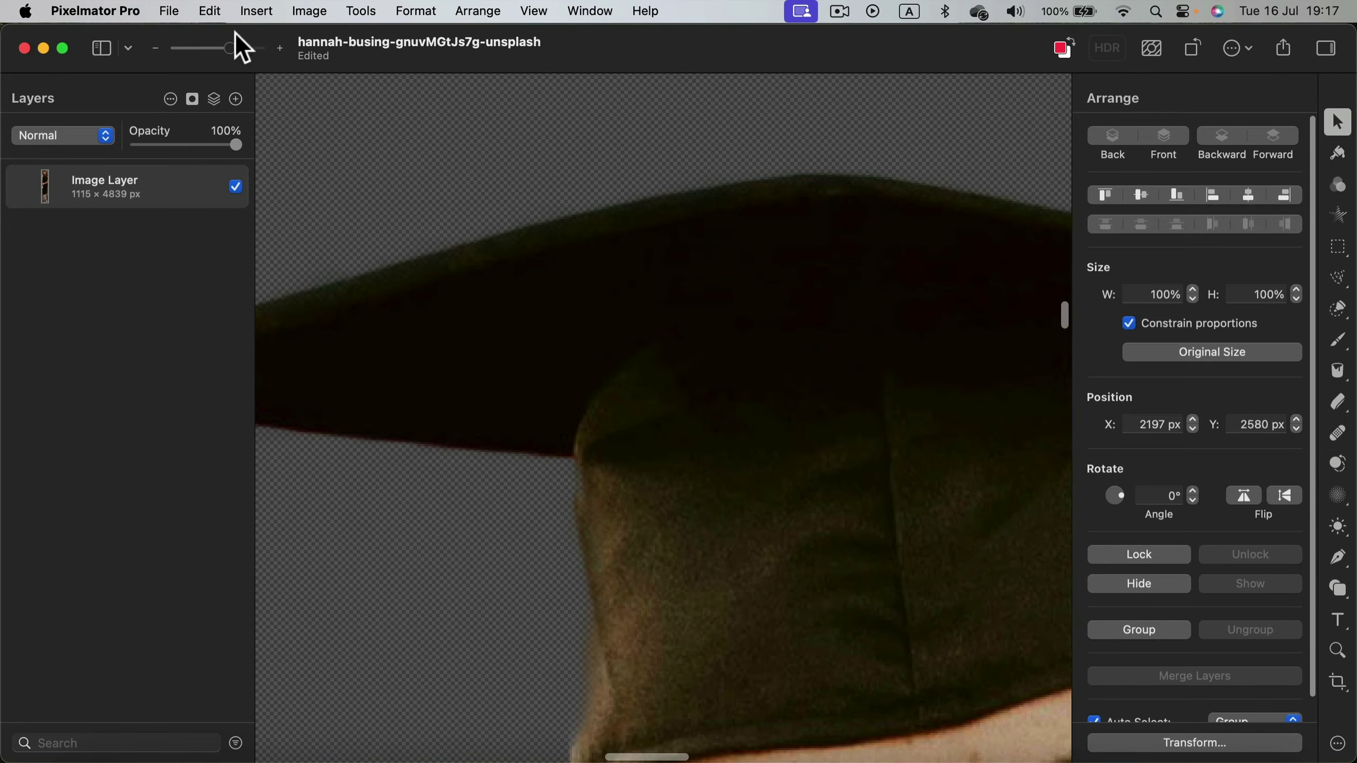
drag(230, 49, 214, 49)
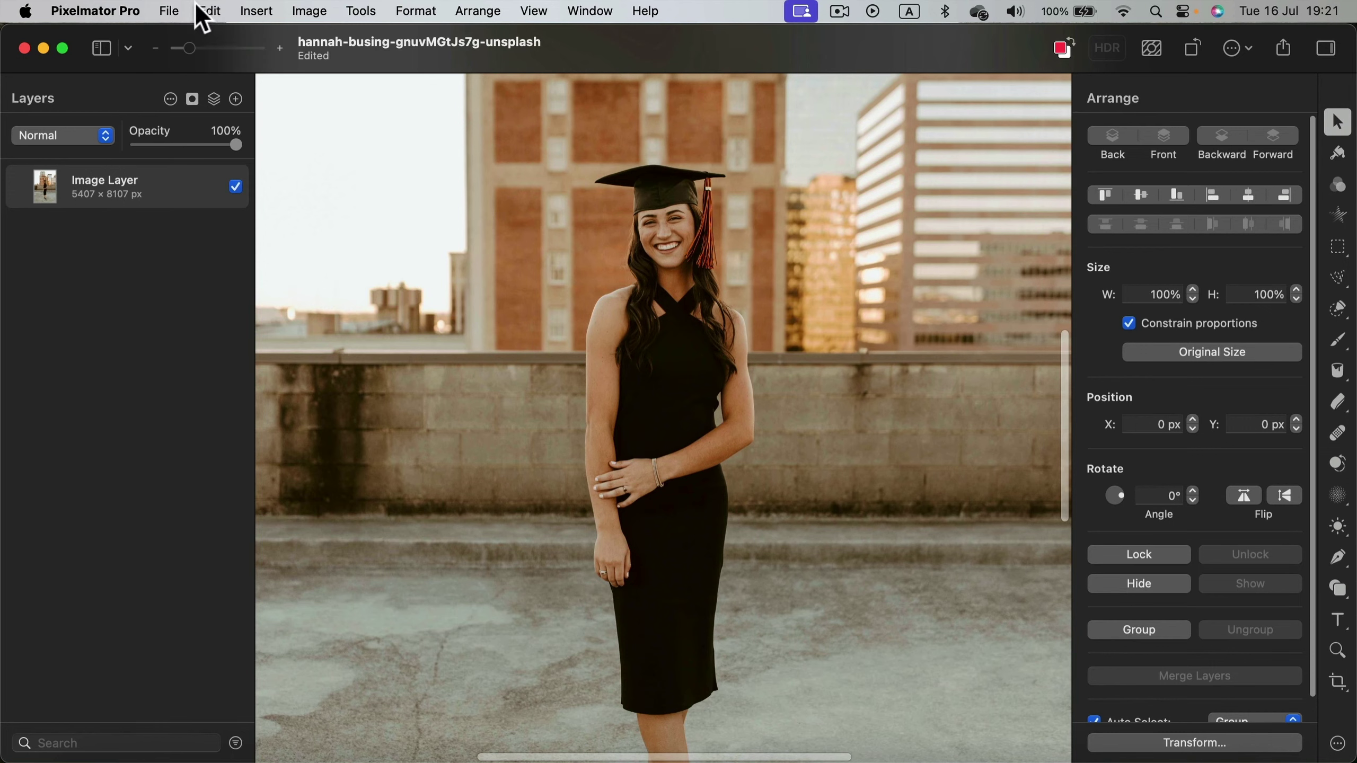
Start Select and Mask on the graduate photo and automatically select the subject
click(209, 11)
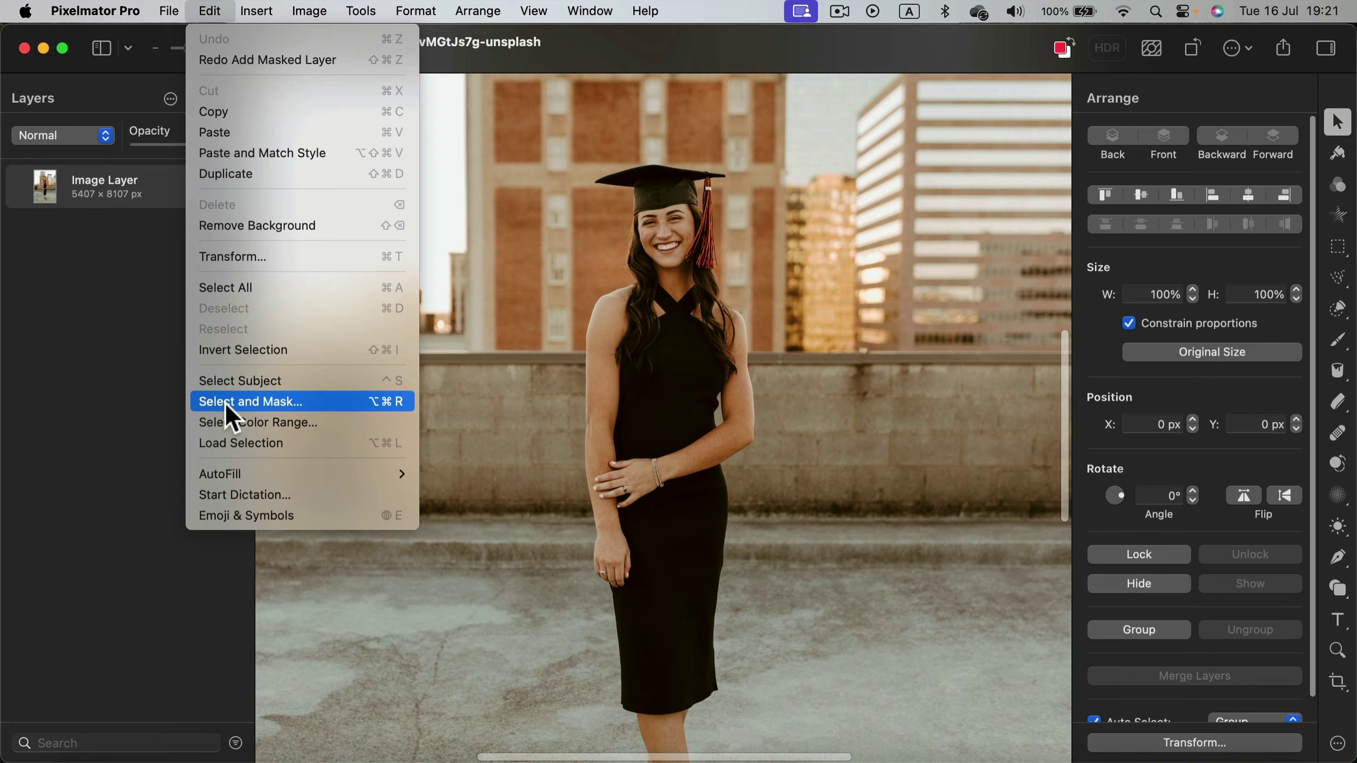
click(299, 403)
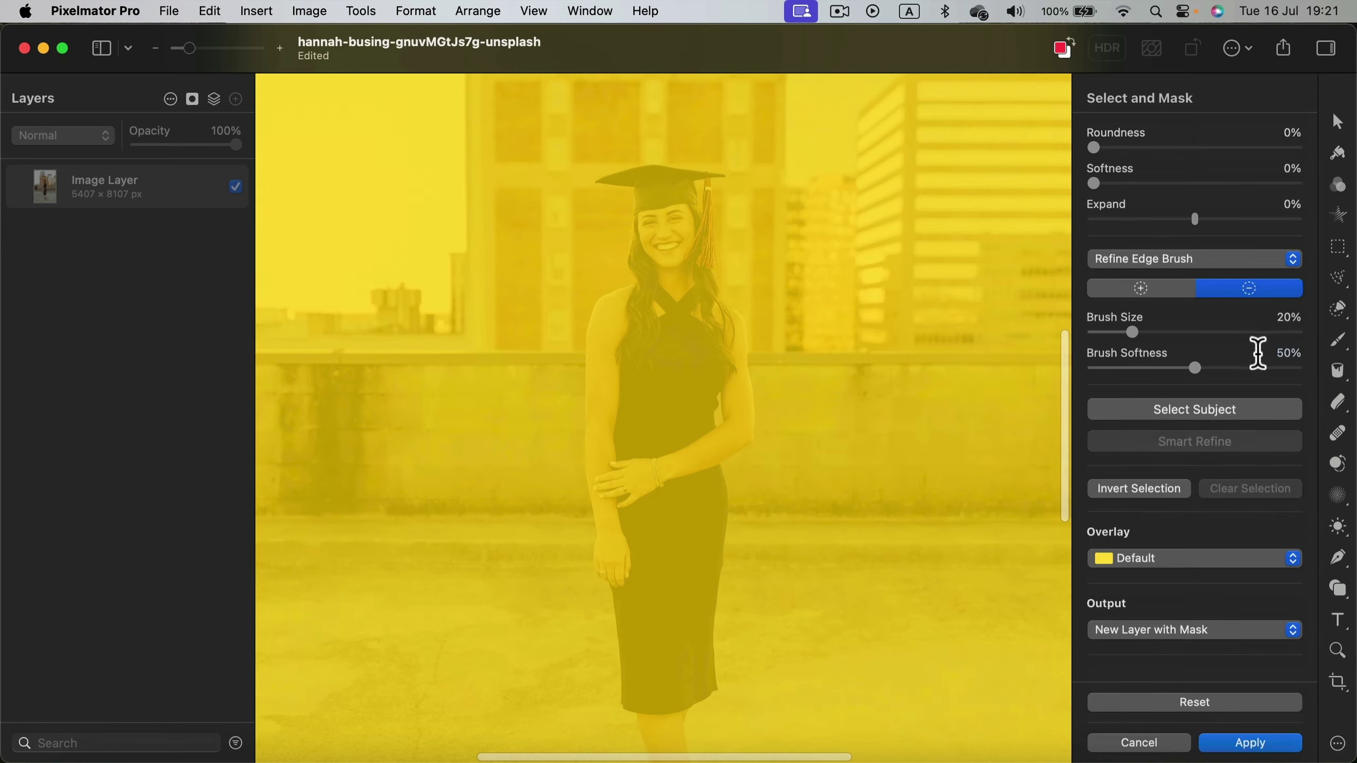
click(1219, 413)
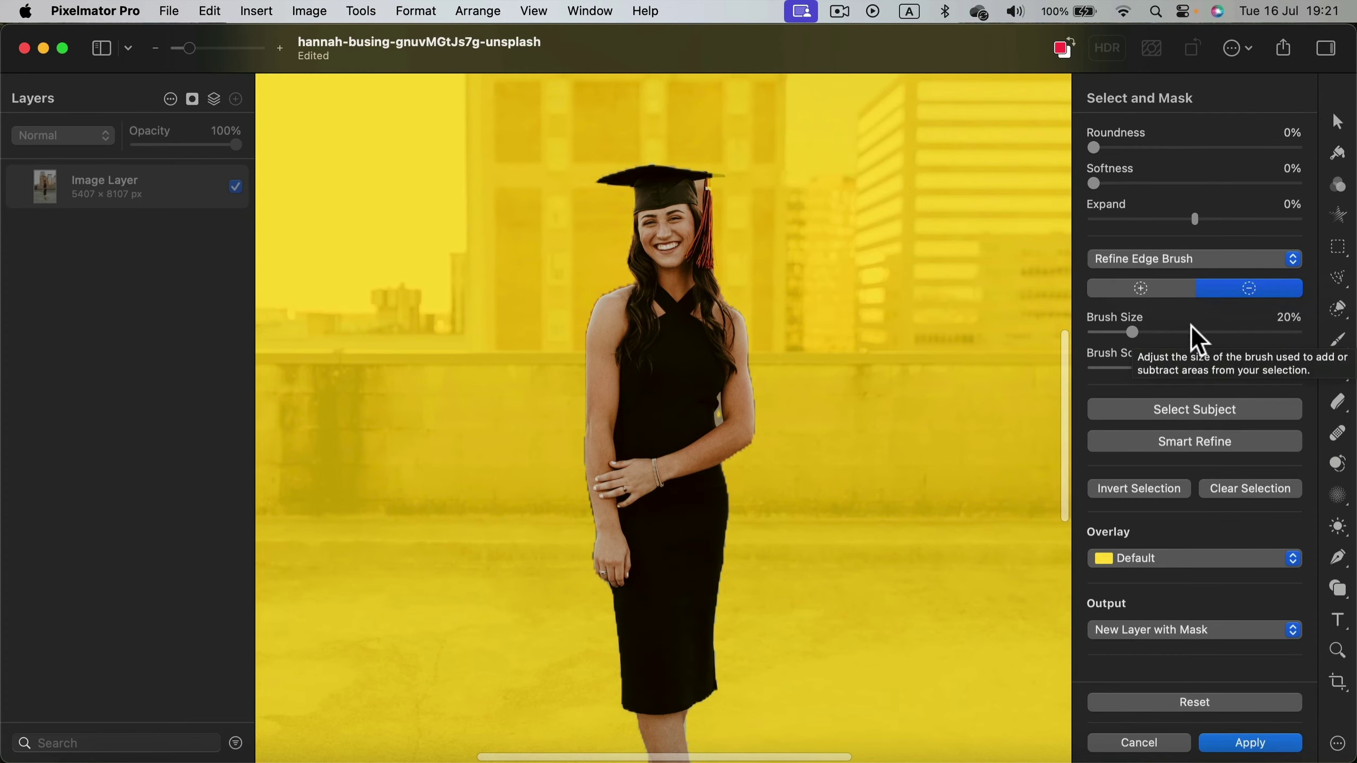
Subtract the background between the cap, hair and tassel from the selection with the Refine Edge Brush, and enlarge the brush to 40%
scroll(980, 344, up, 3)
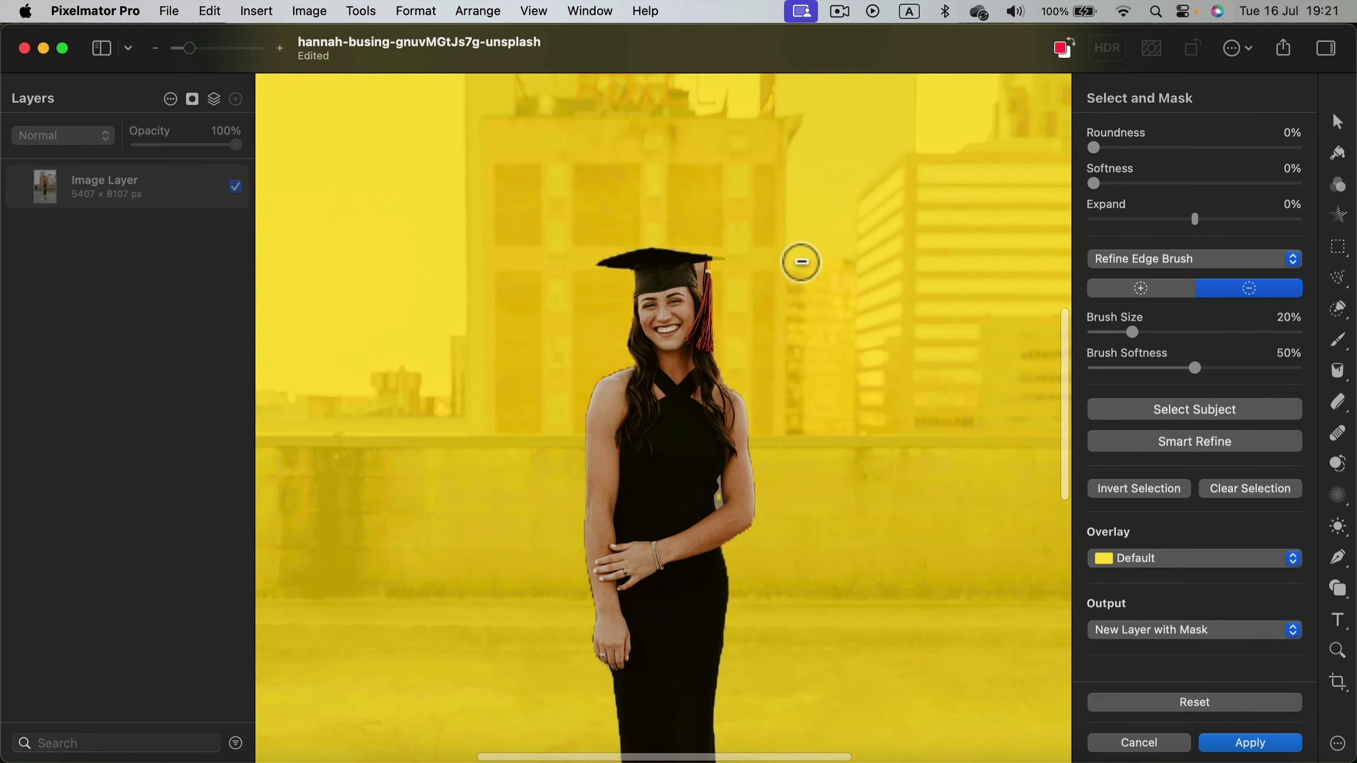
key(super+equal)
key(super+equal)
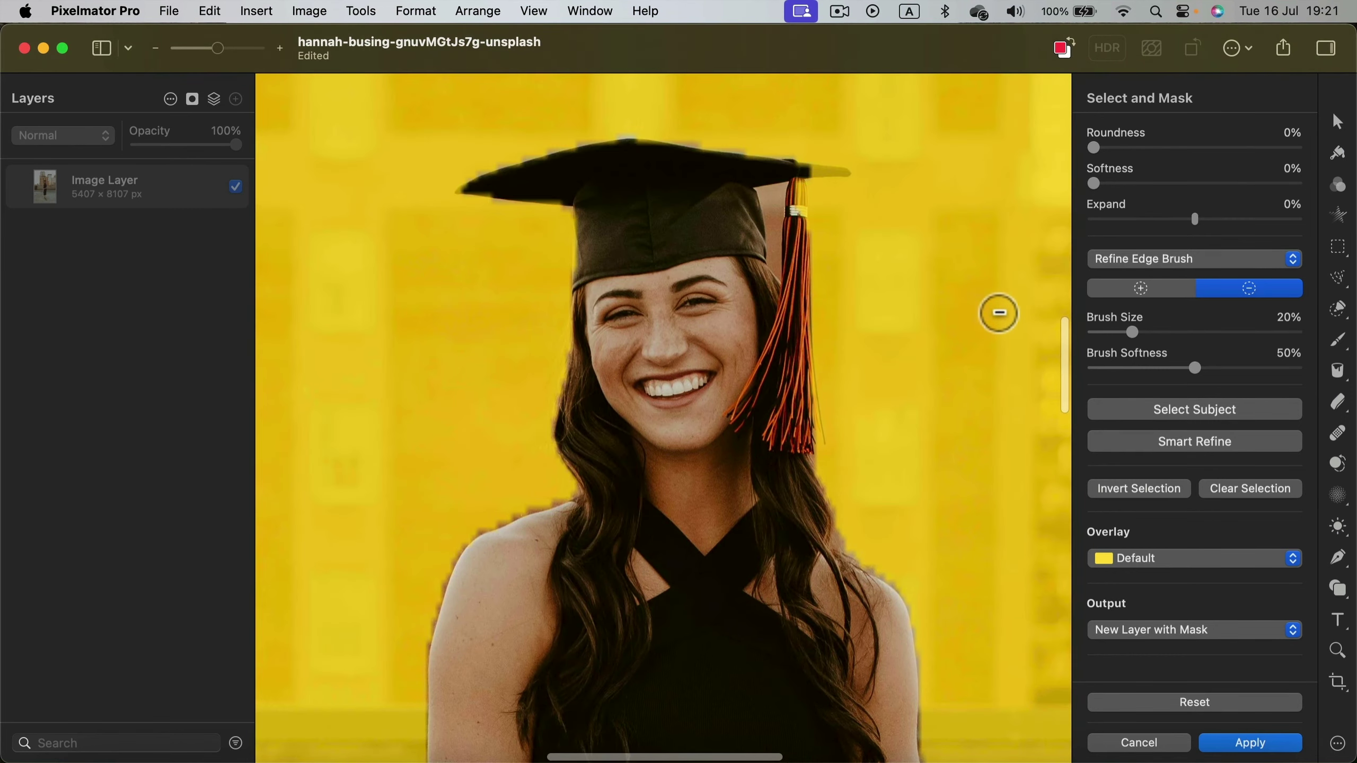
key(super+equal)
key(super+equal)
scroll(939, 304, up, 10)
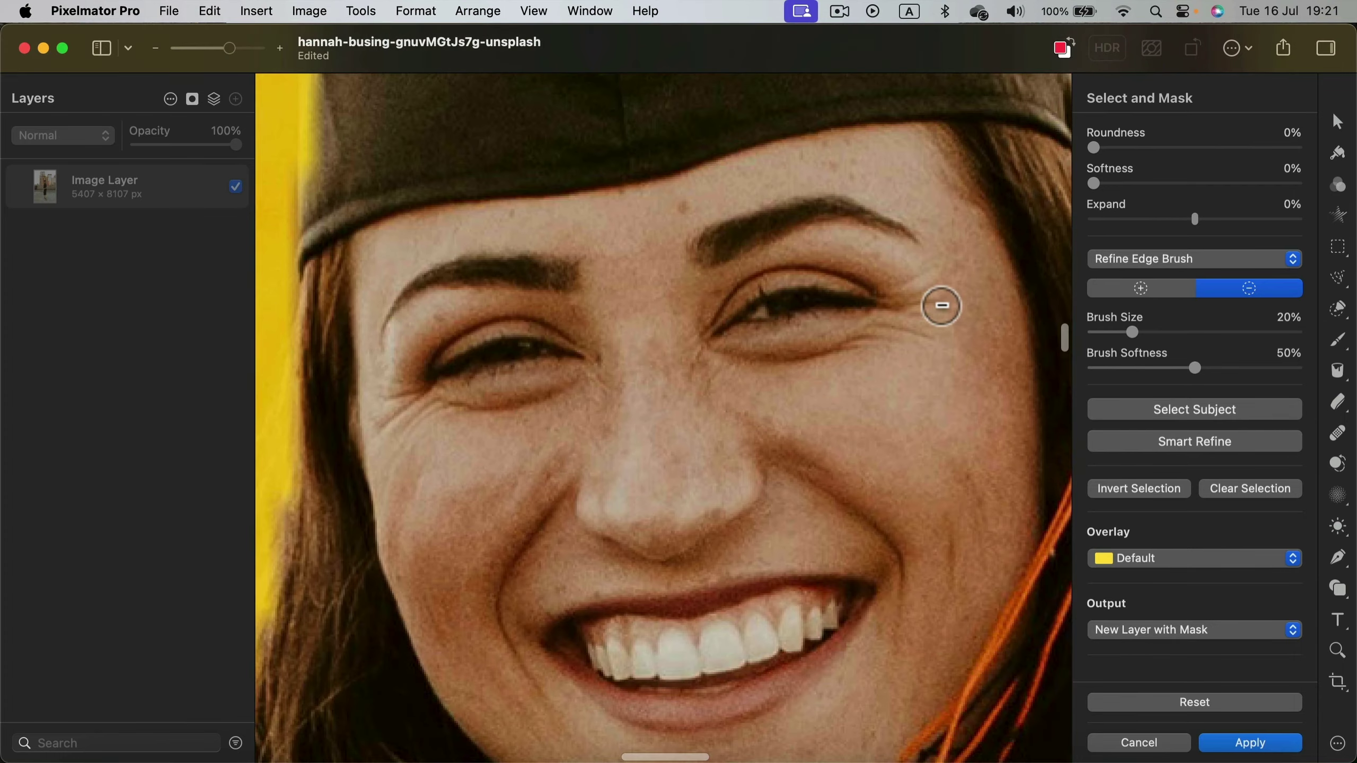
drag(903, 300, 609, 431)
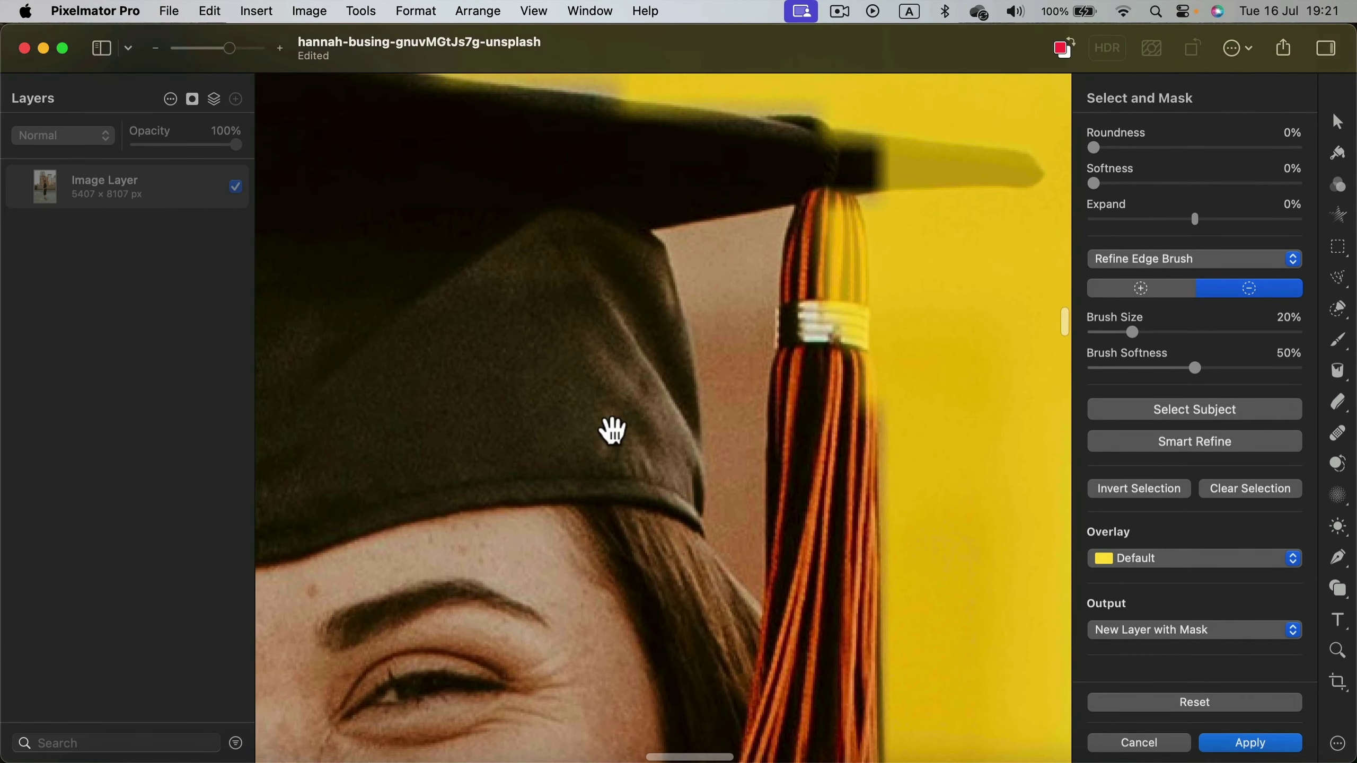
mouse_move(715, 258)
mouse_down()
mouse_move(728, 323)
mouse_move(711, 262)
mouse_move(670, 235)
mouse_move(774, 255)
mouse_move(739, 256)
mouse_move(752, 241)
mouse_move(699, 256)
mouse_move(730, 344)
mouse_move(720, 312)
mouse_move(743, 543)
mouse_up()
key(bracketright)
key(bracketright)
key(bracketright)
key(bracketleft)
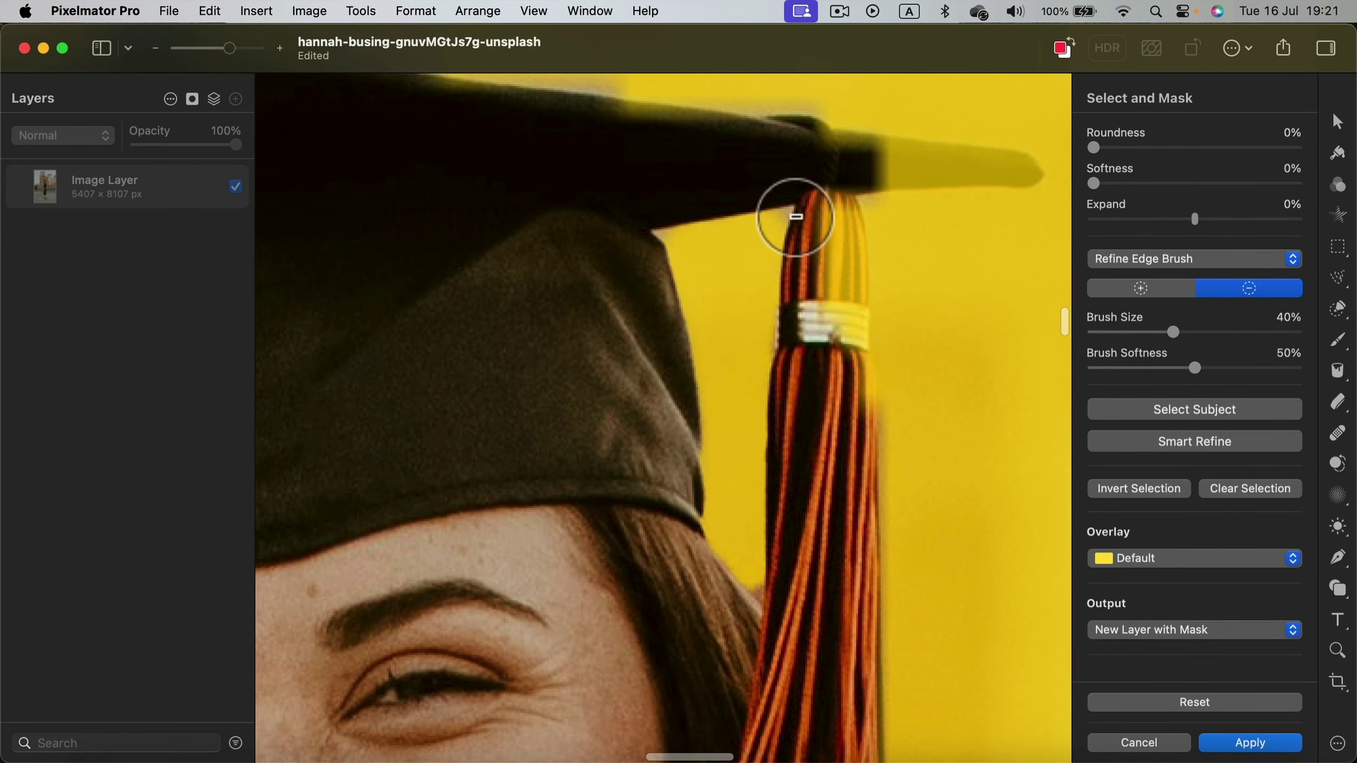
Add the cap's missing corner to the selection with the Refine Edge Brush at 25% size, and run Smart Refine
click(1172, 291)
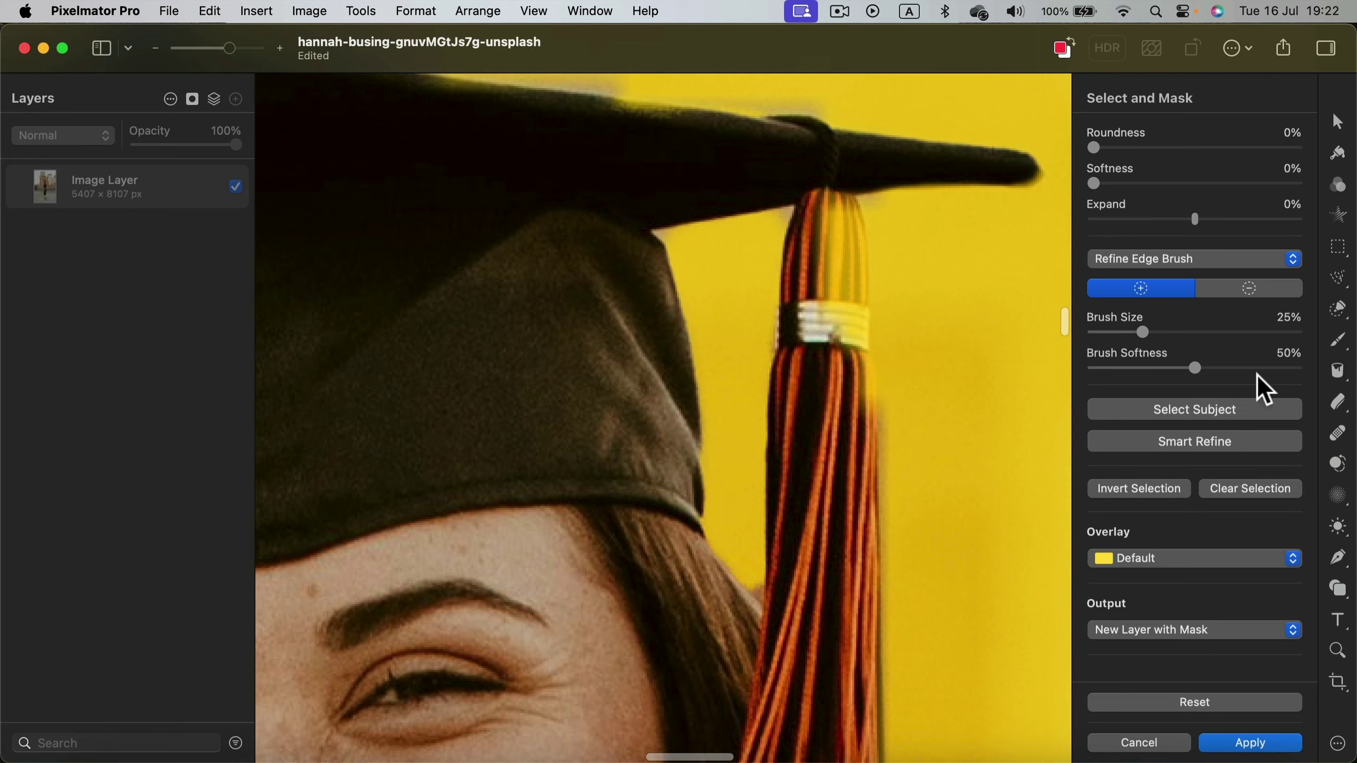
click(1183, 443)
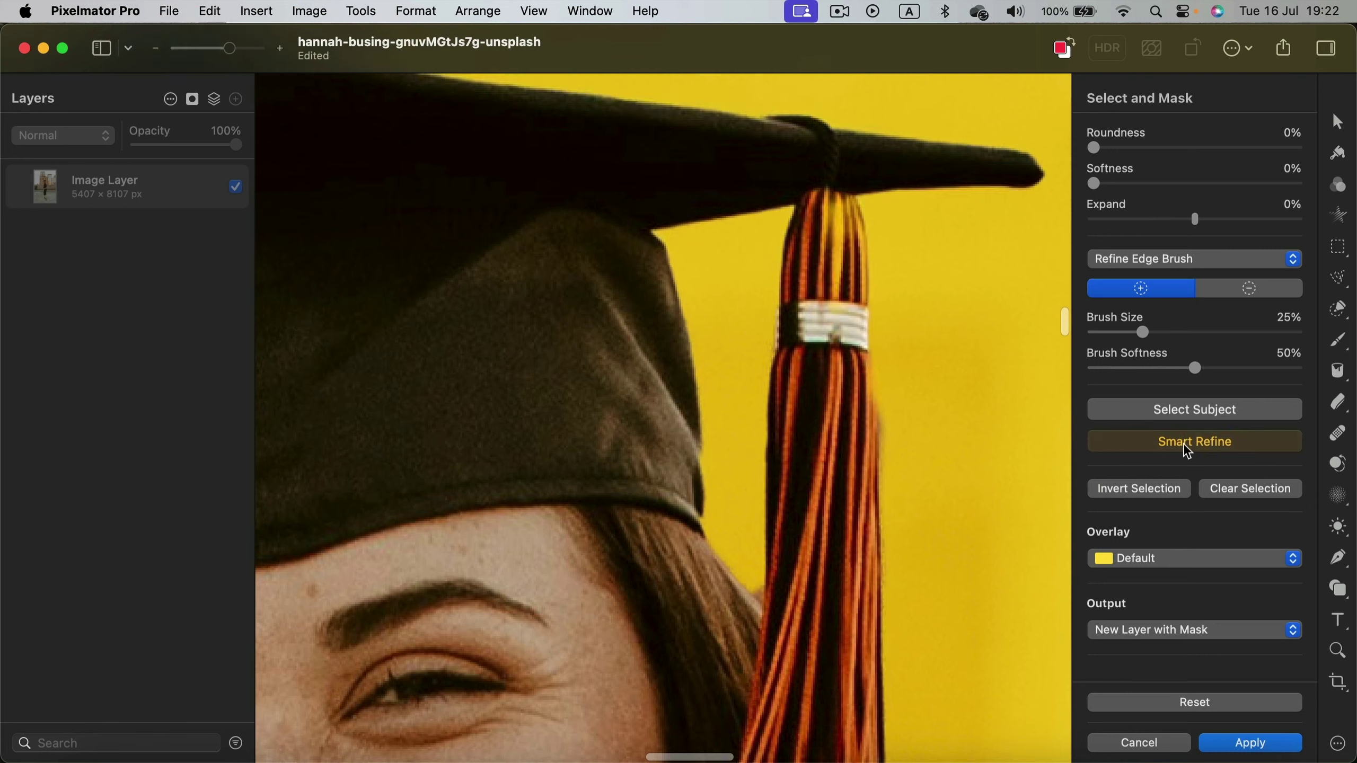
Examine the refined selection edges from the cap and tassel down past the dress to the sandals
scroll(853, 332, up, 2)
scroll(853, 332, up, 3)
scroll(815, 318, down, 15)
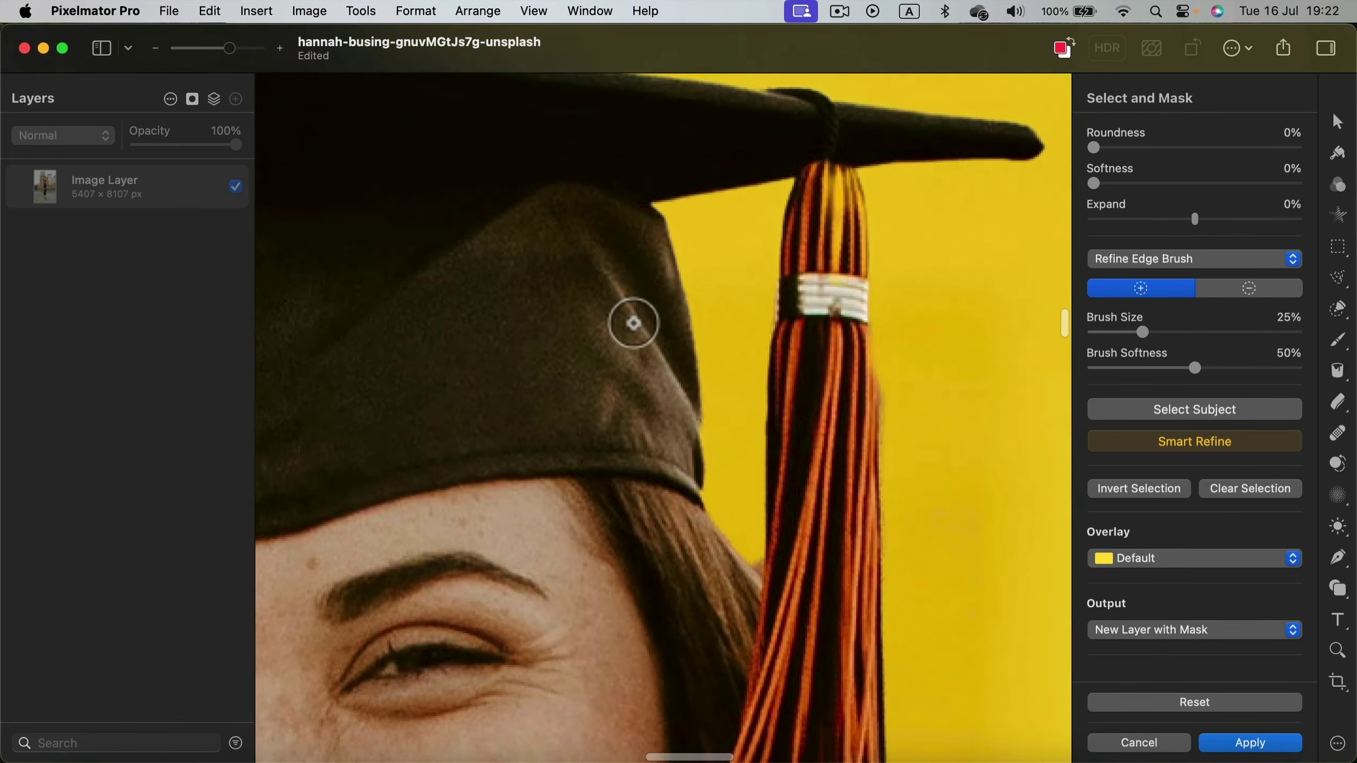
scroll(735, 483, down, 10)
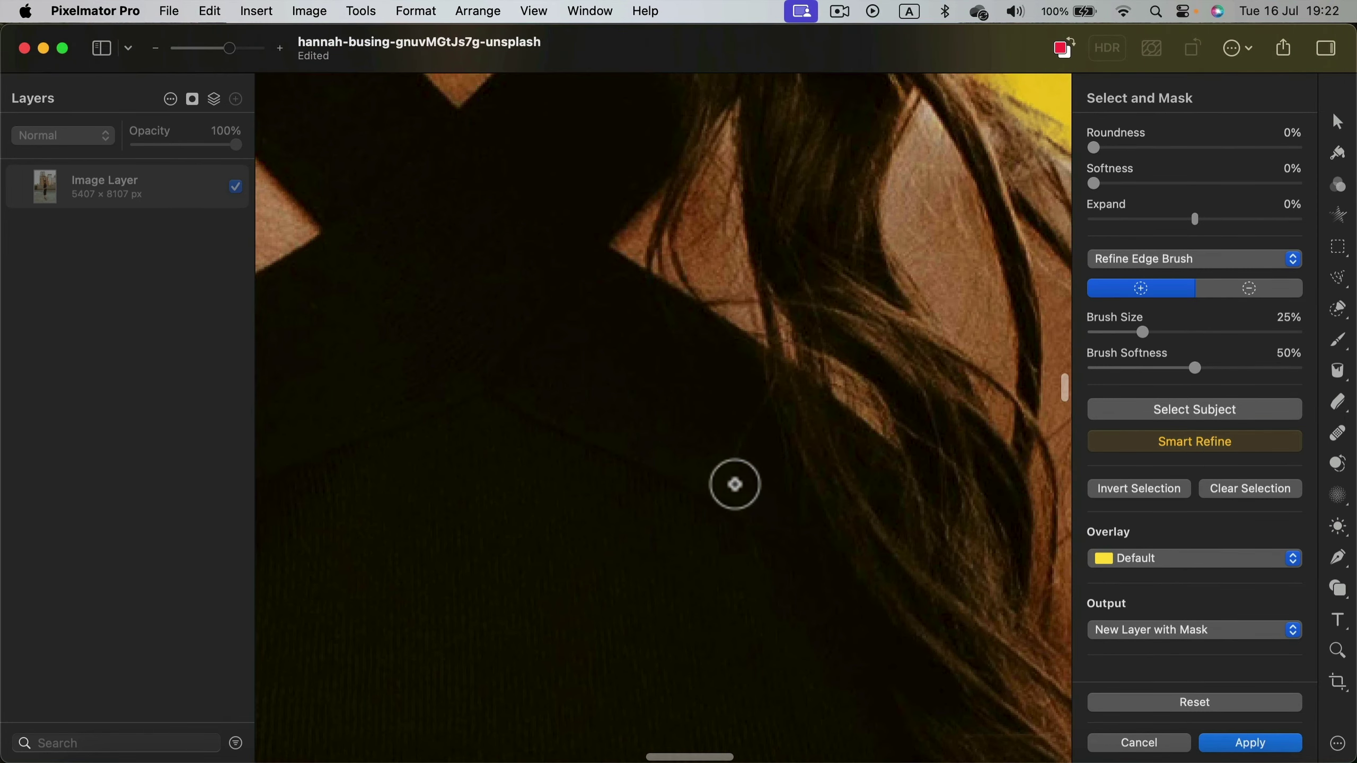
scroll(735, 484, down, 5)
scroll(763, 503, up, 8)
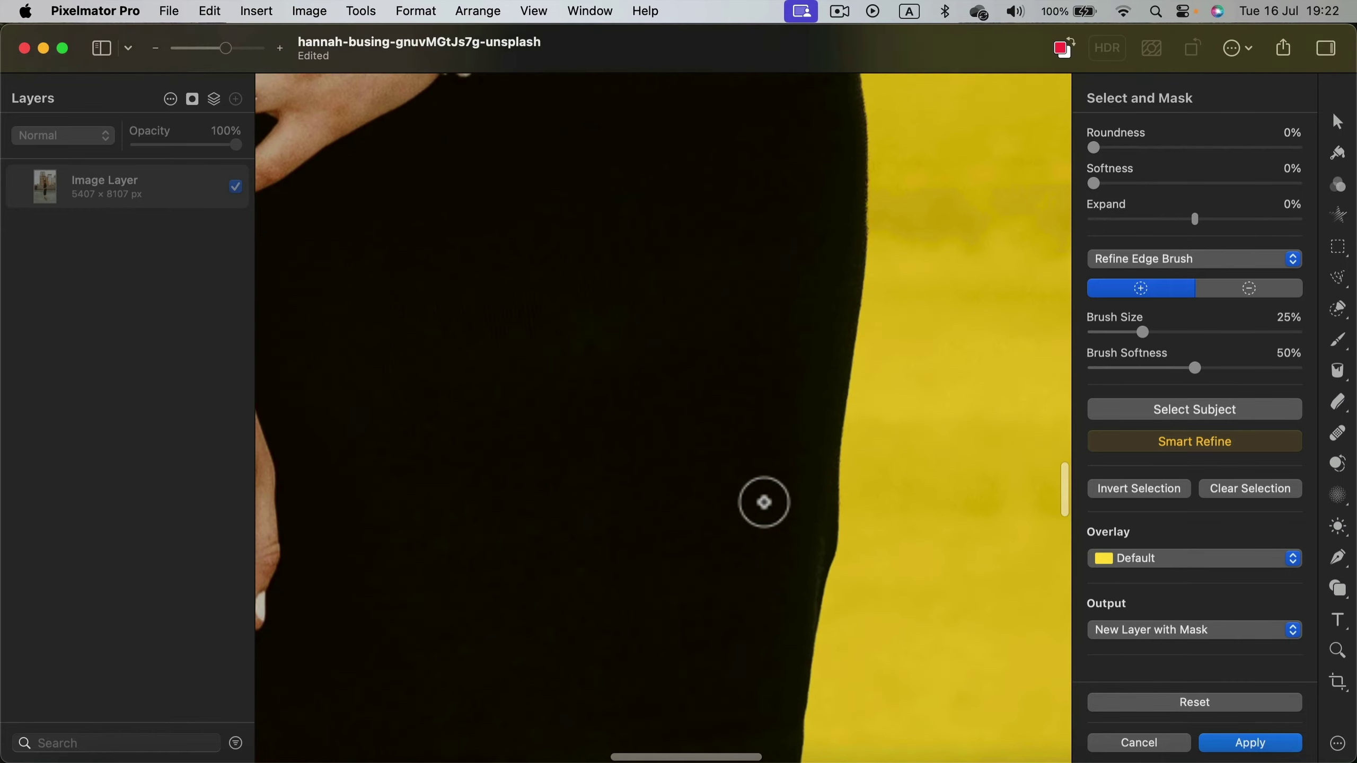
scroll(764, 503, down, 20)
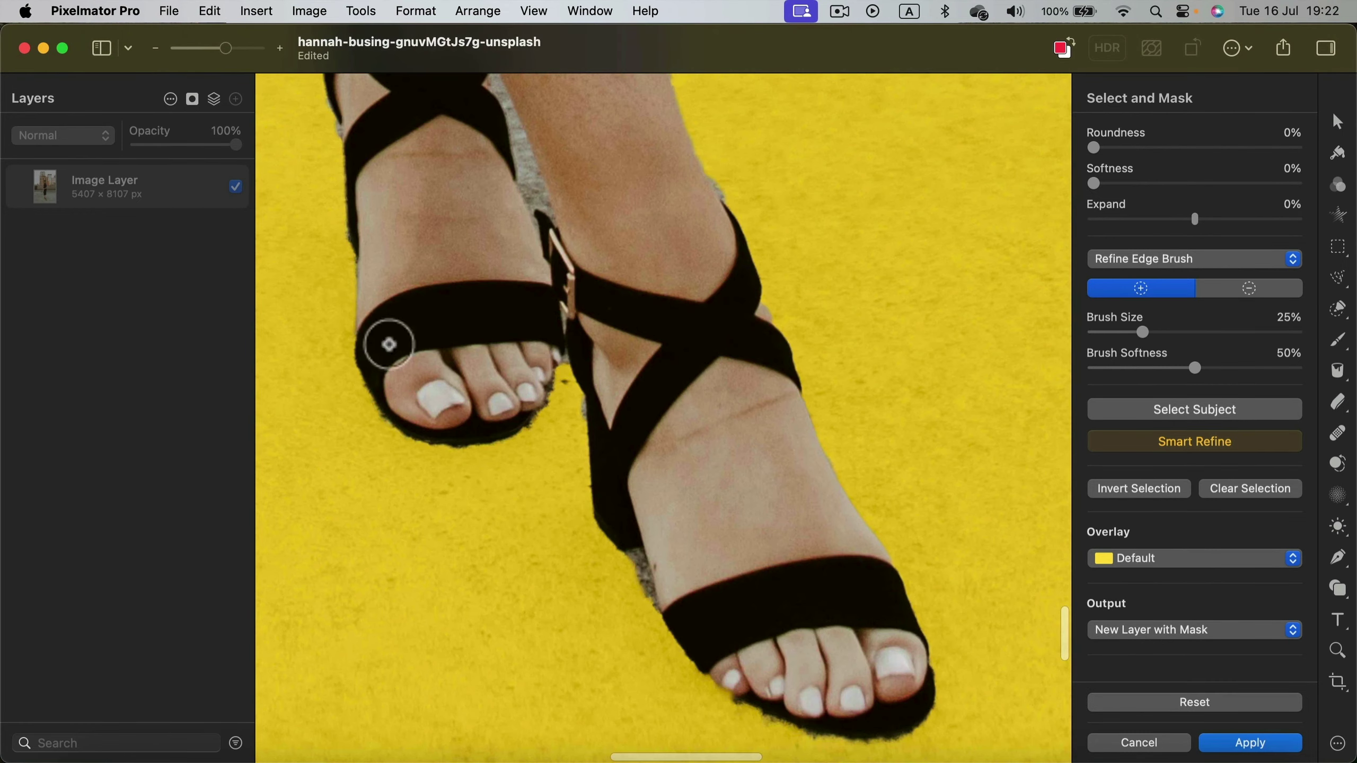
Subtract the grey ground between the two ankles from the selection with the Refine Edge Brush at 25% size
scroll(374, 310, up, 5)
scroll(503, 403, up, 6)
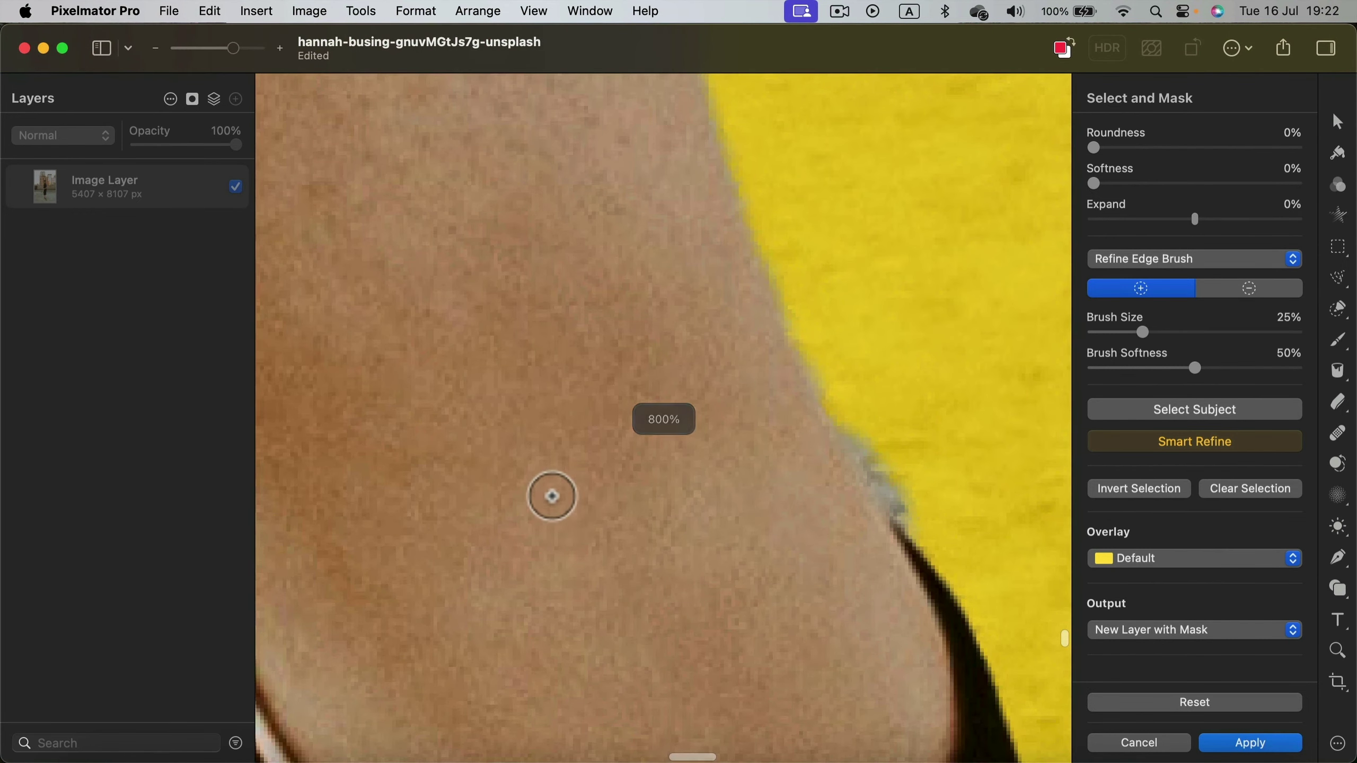
scroll(858, 440, up, 15)
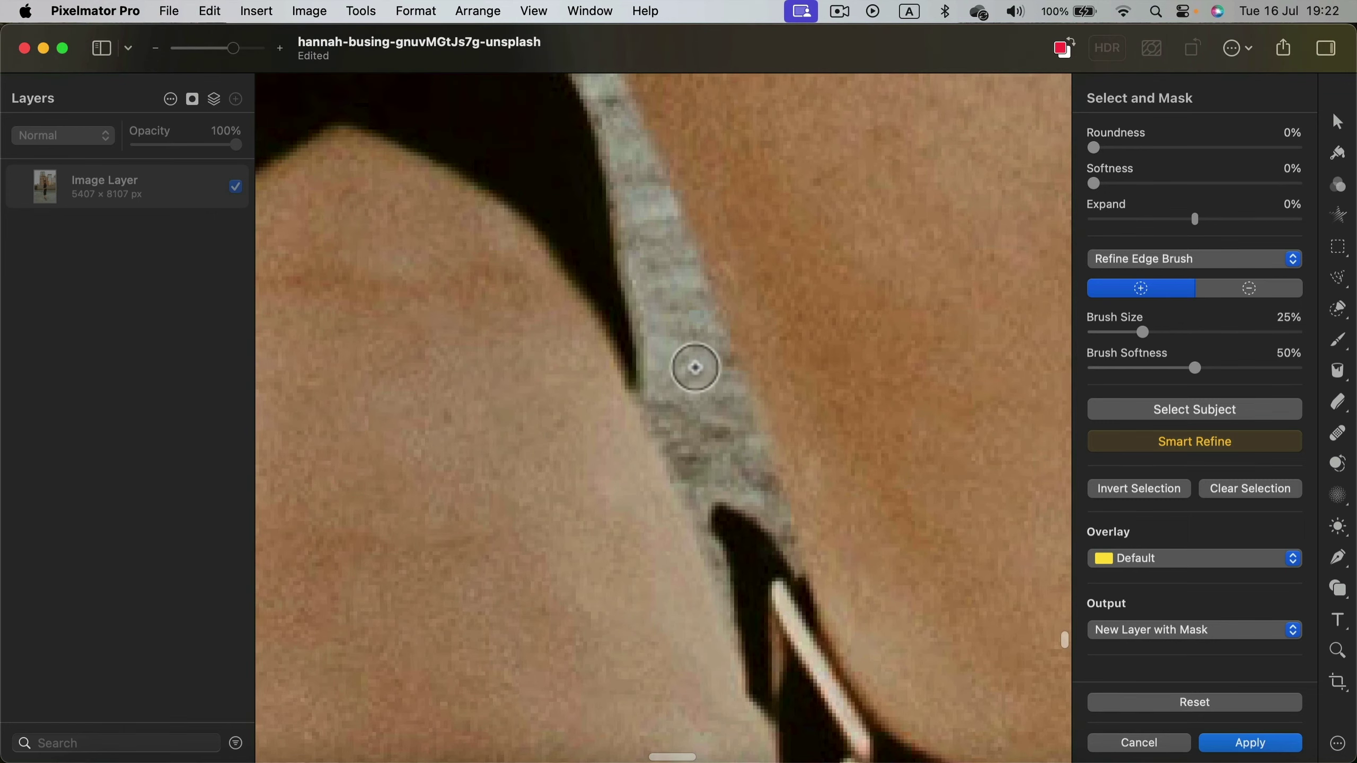
click(1266, 288)
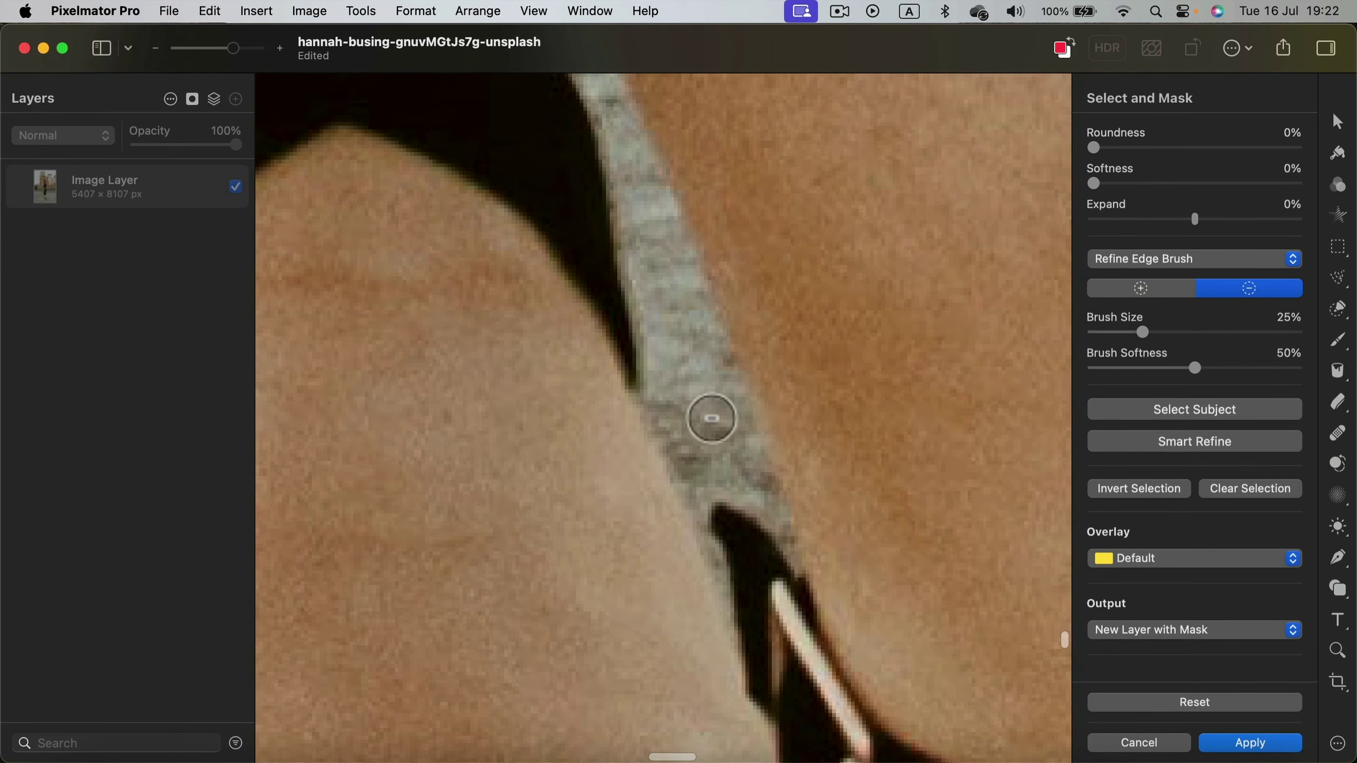
scroll(682, 388, down, 5)
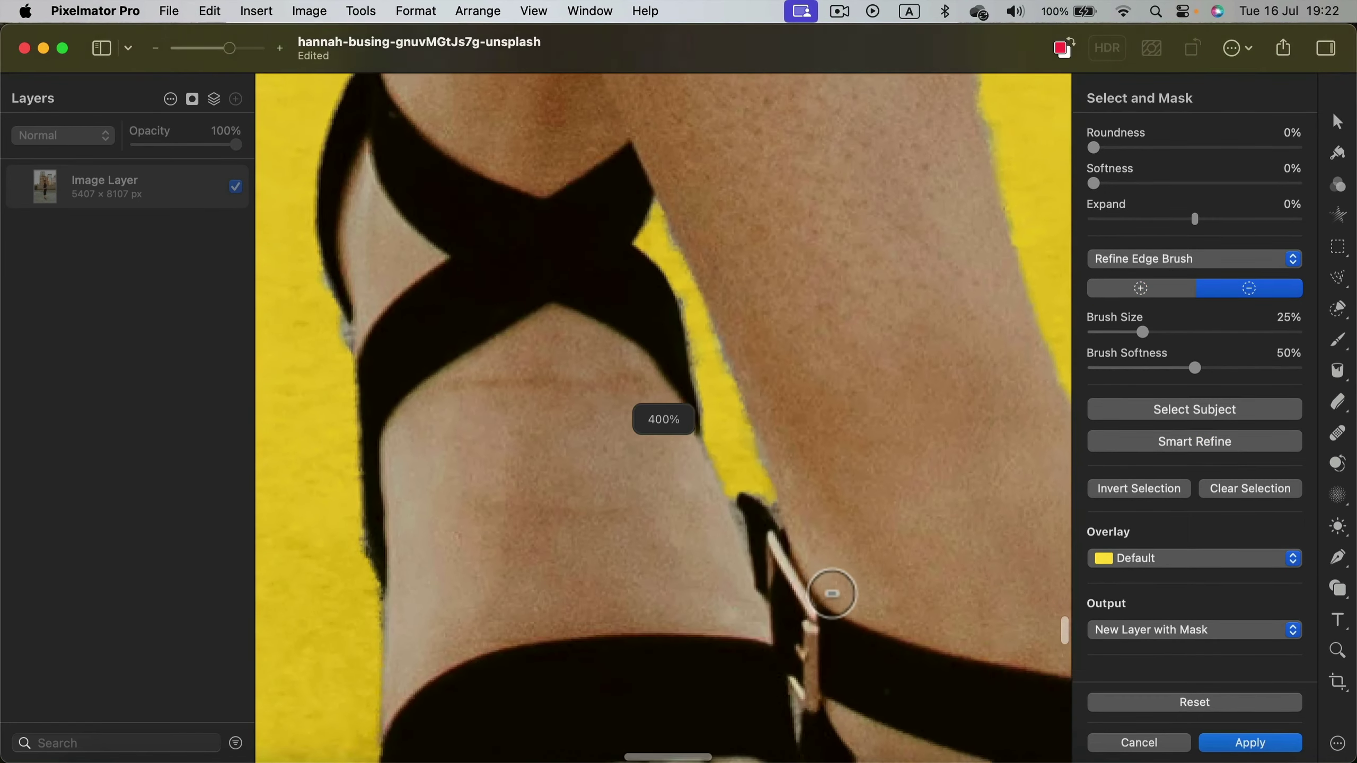
Output the graduate selection as a New Layer with Mask and apply it
scroll(832, 593, down, 10)
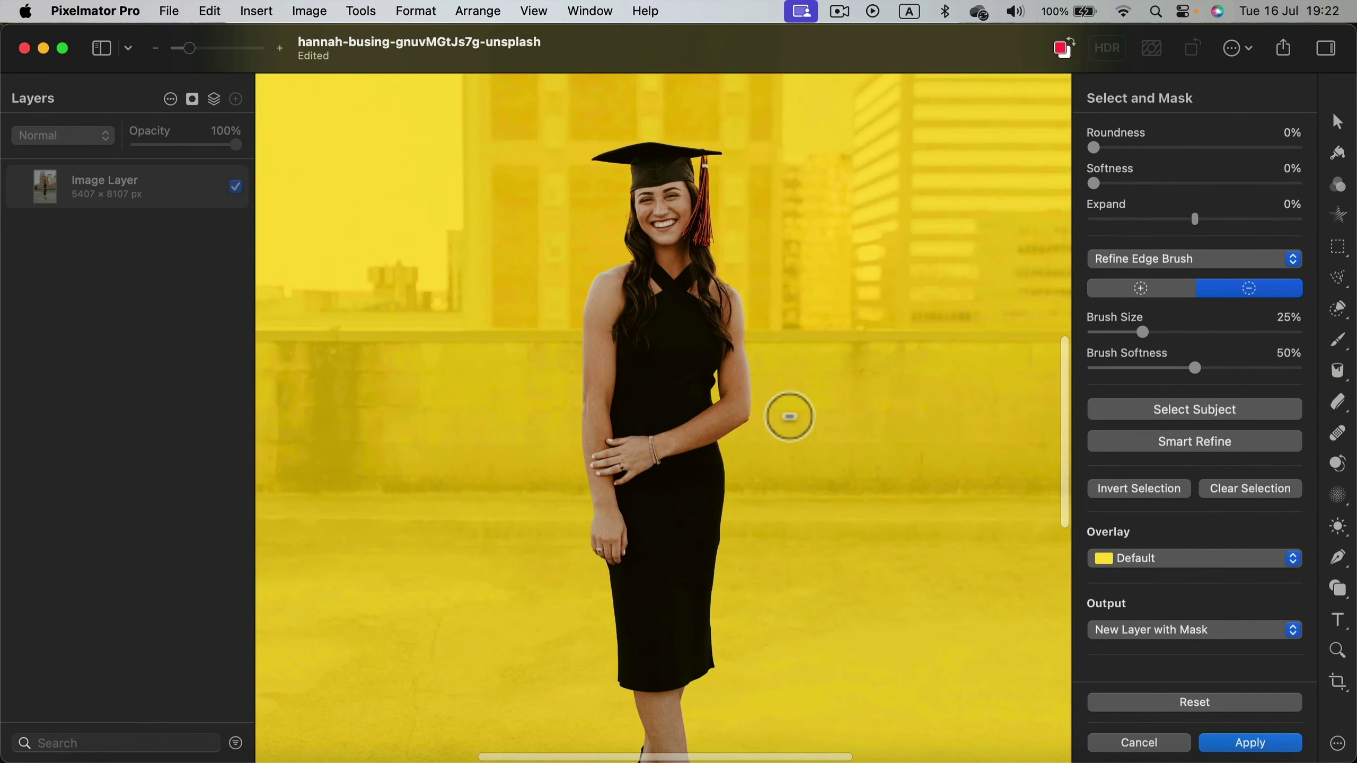
scroll(790, 417, up, 3)
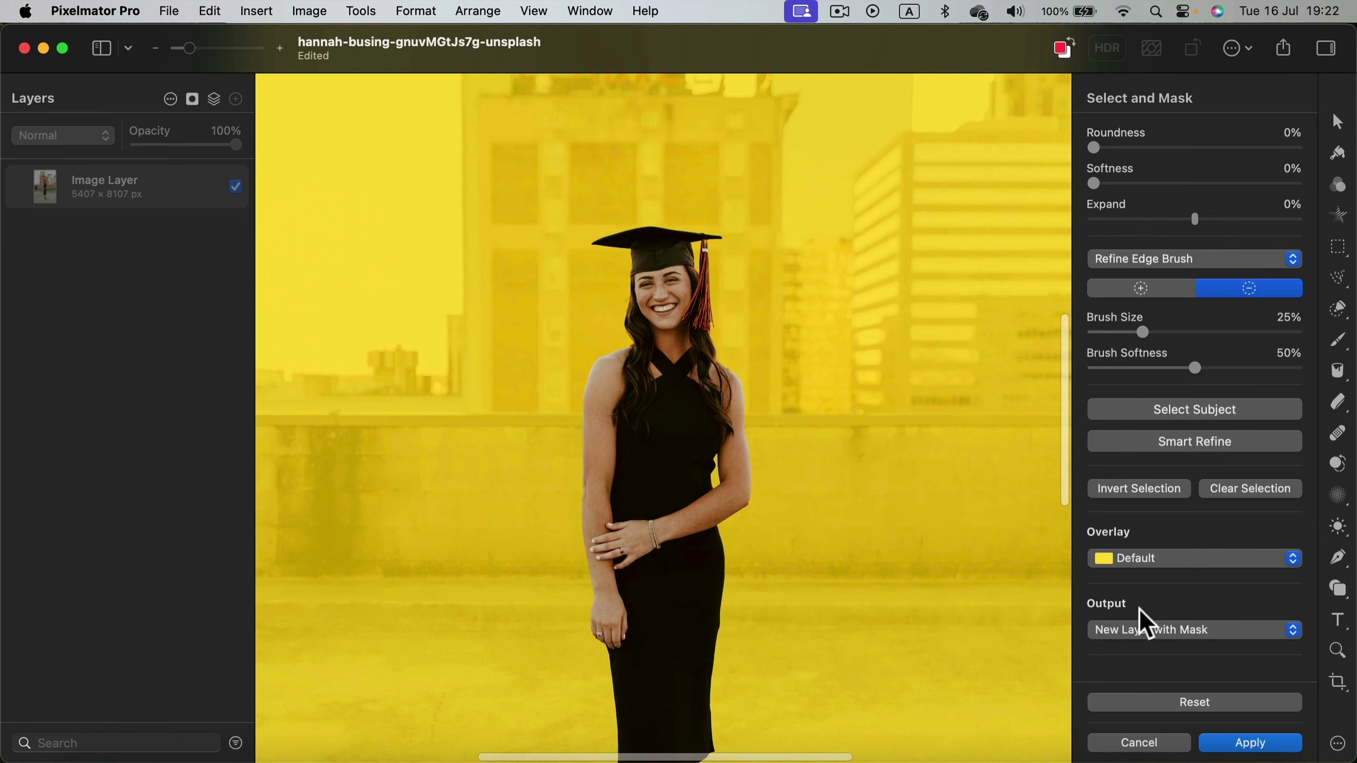
click(1167, 634)
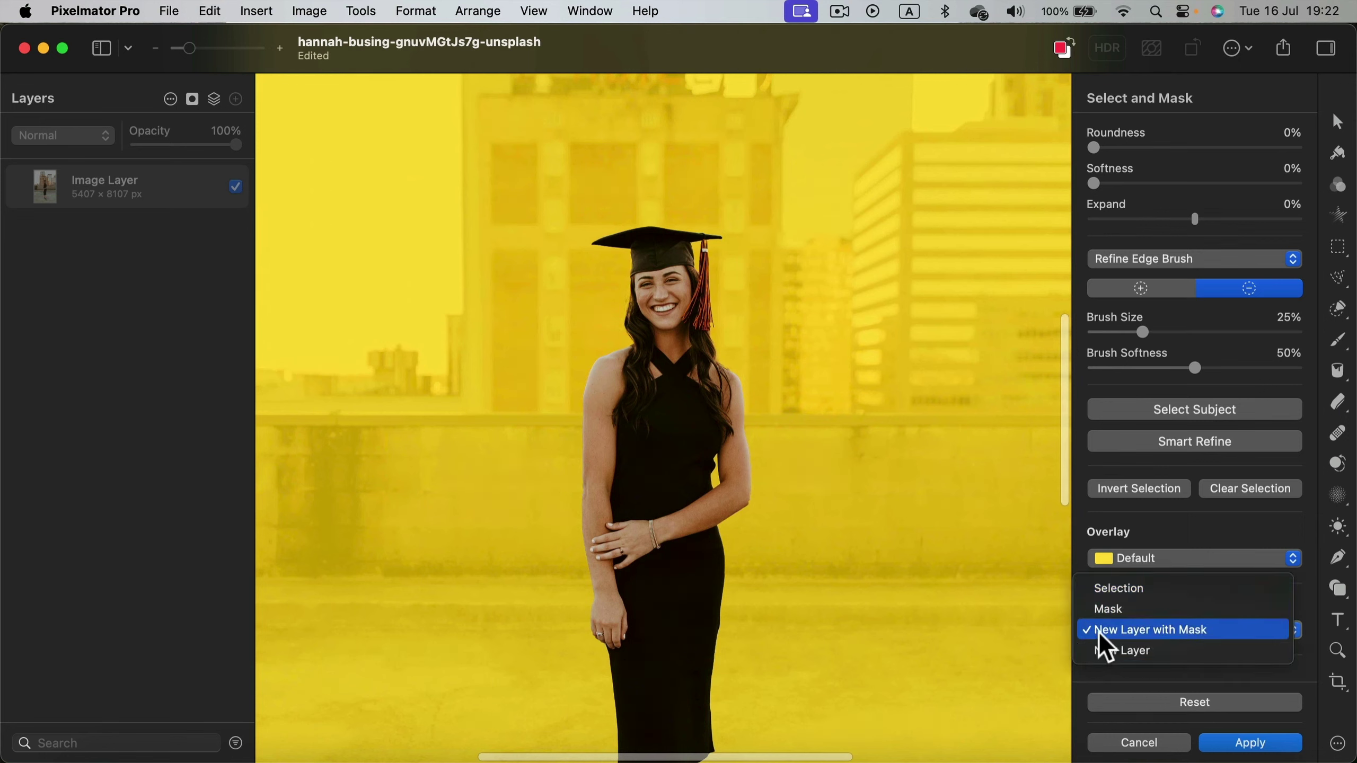
click(1179, 631)
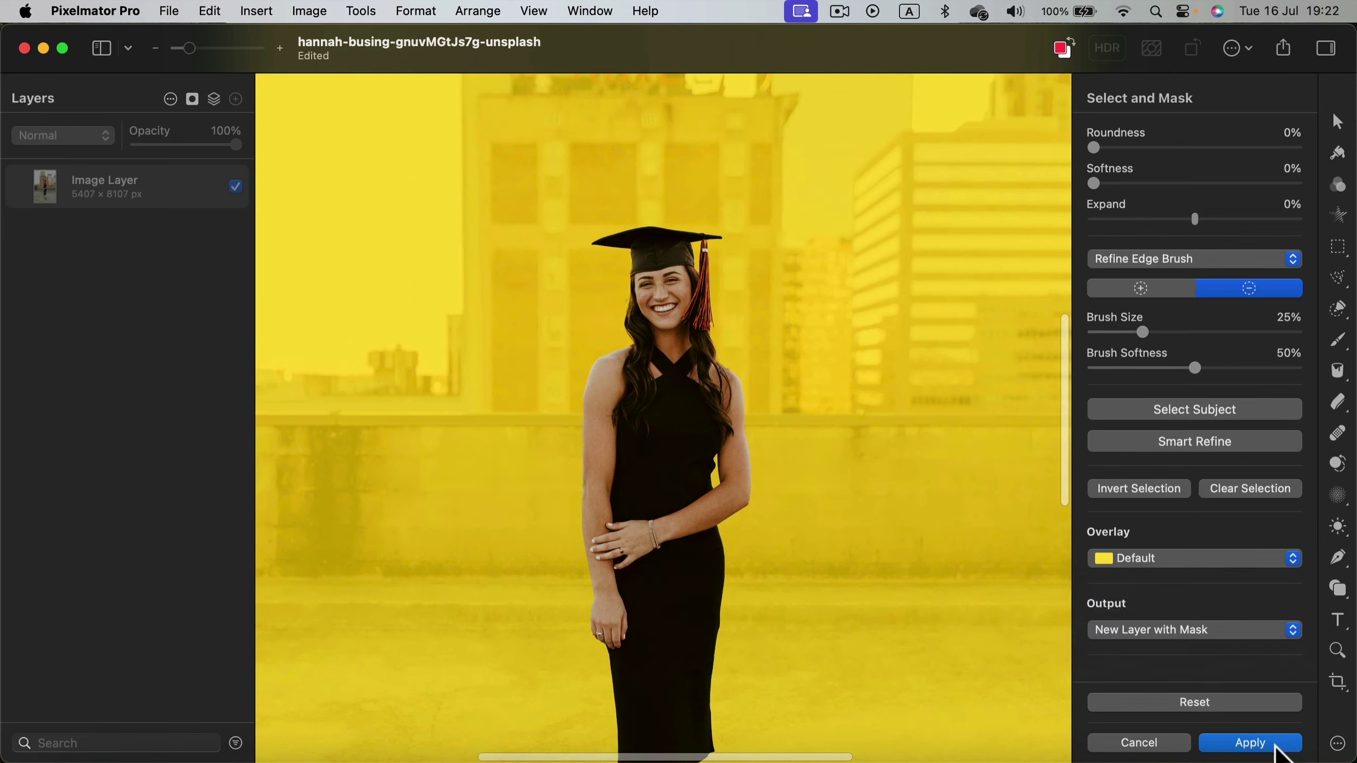
click(1265, 745)
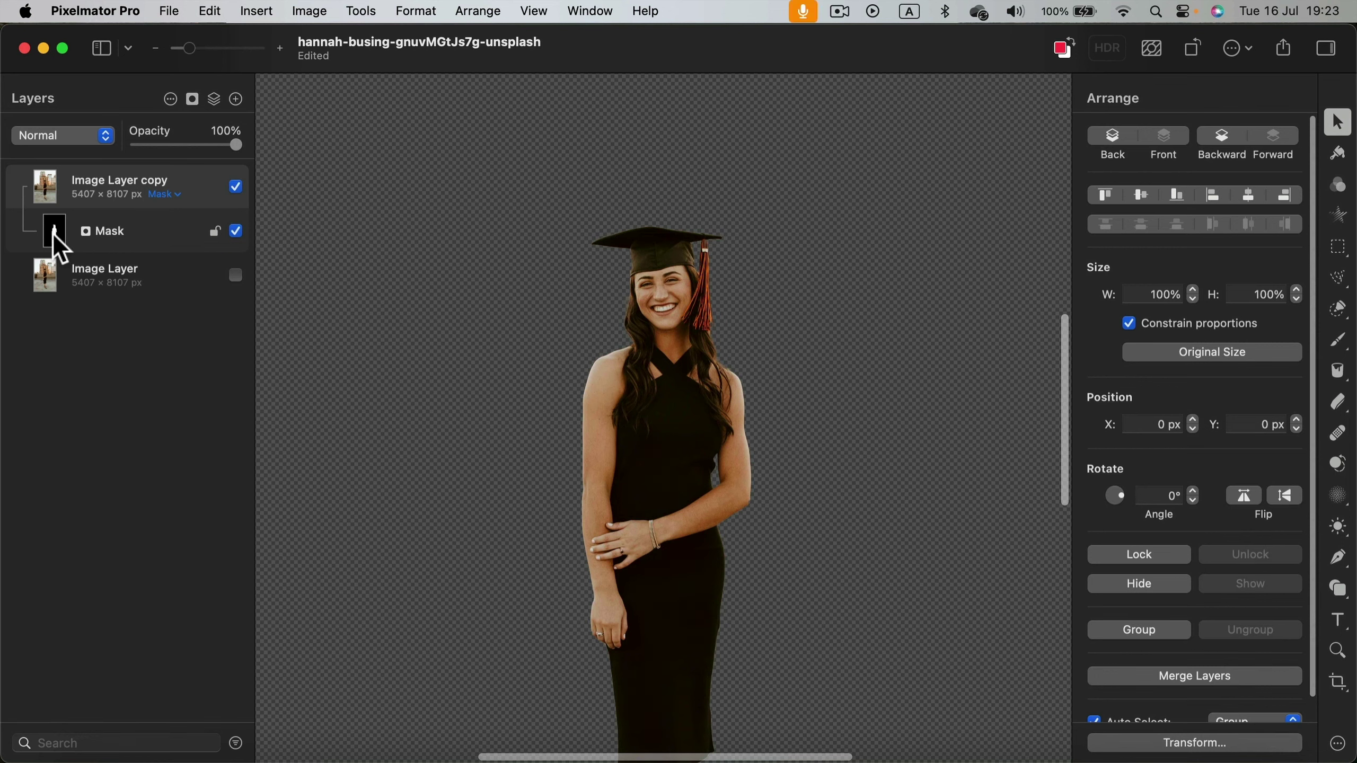
drag(60, 251, 957, 425)
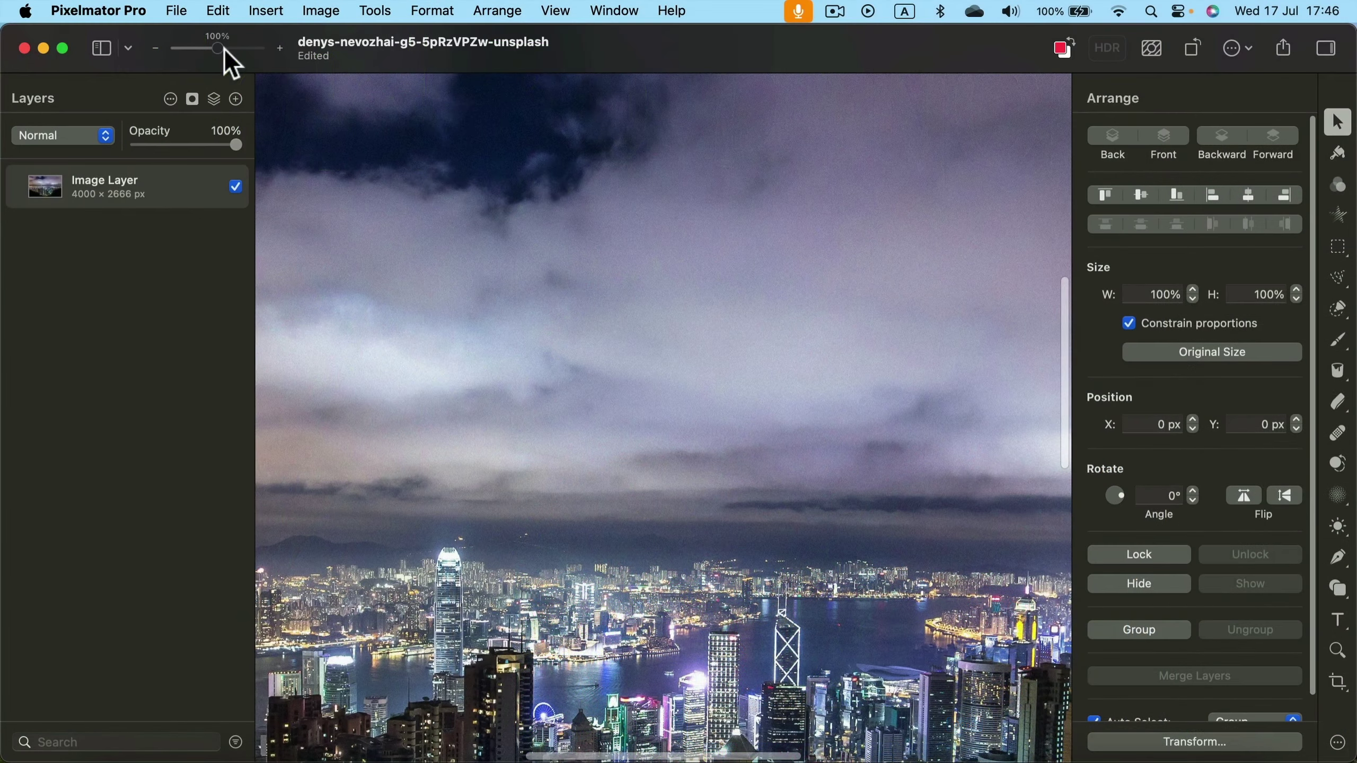
Look closely at the noise in the night cityscape photo and start Denoise on its image layer
drag(225, 49, 233, 46)
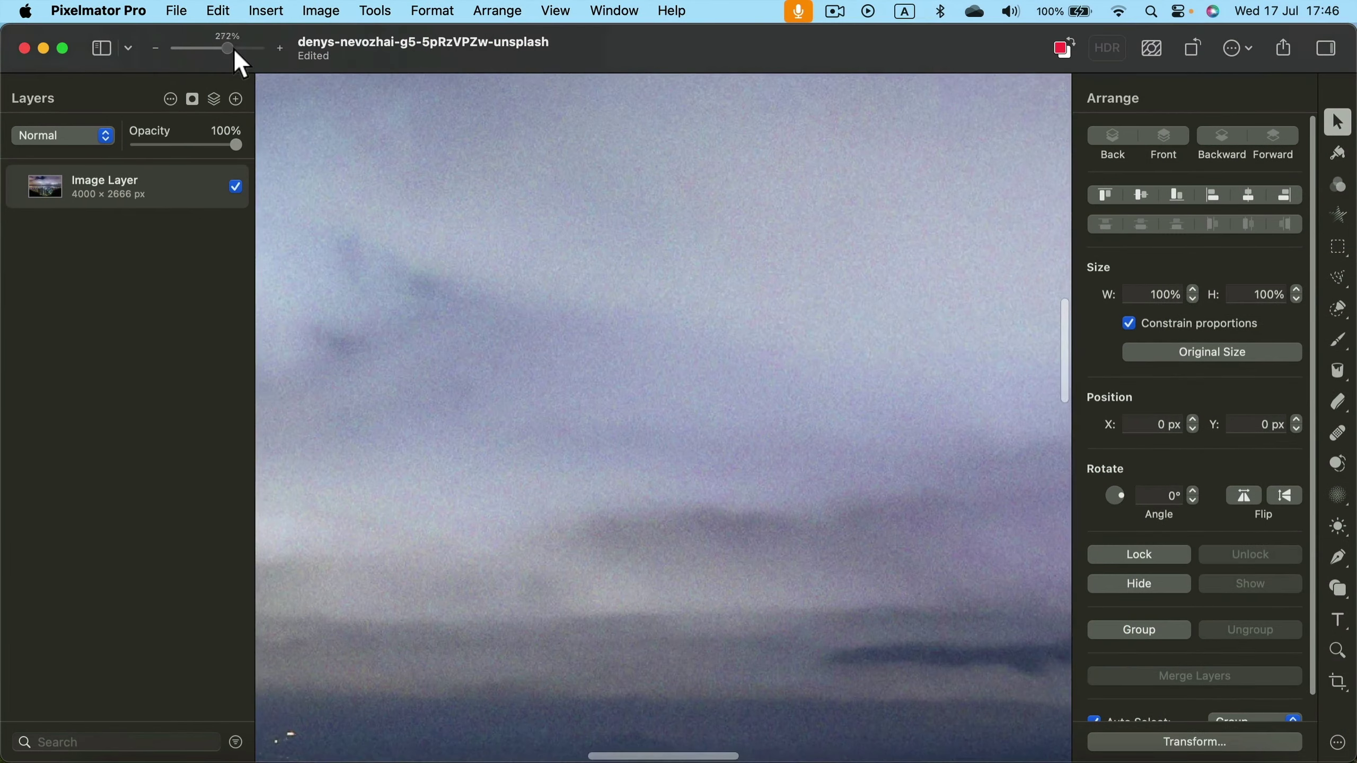
scroll(522, 377, down, 10)
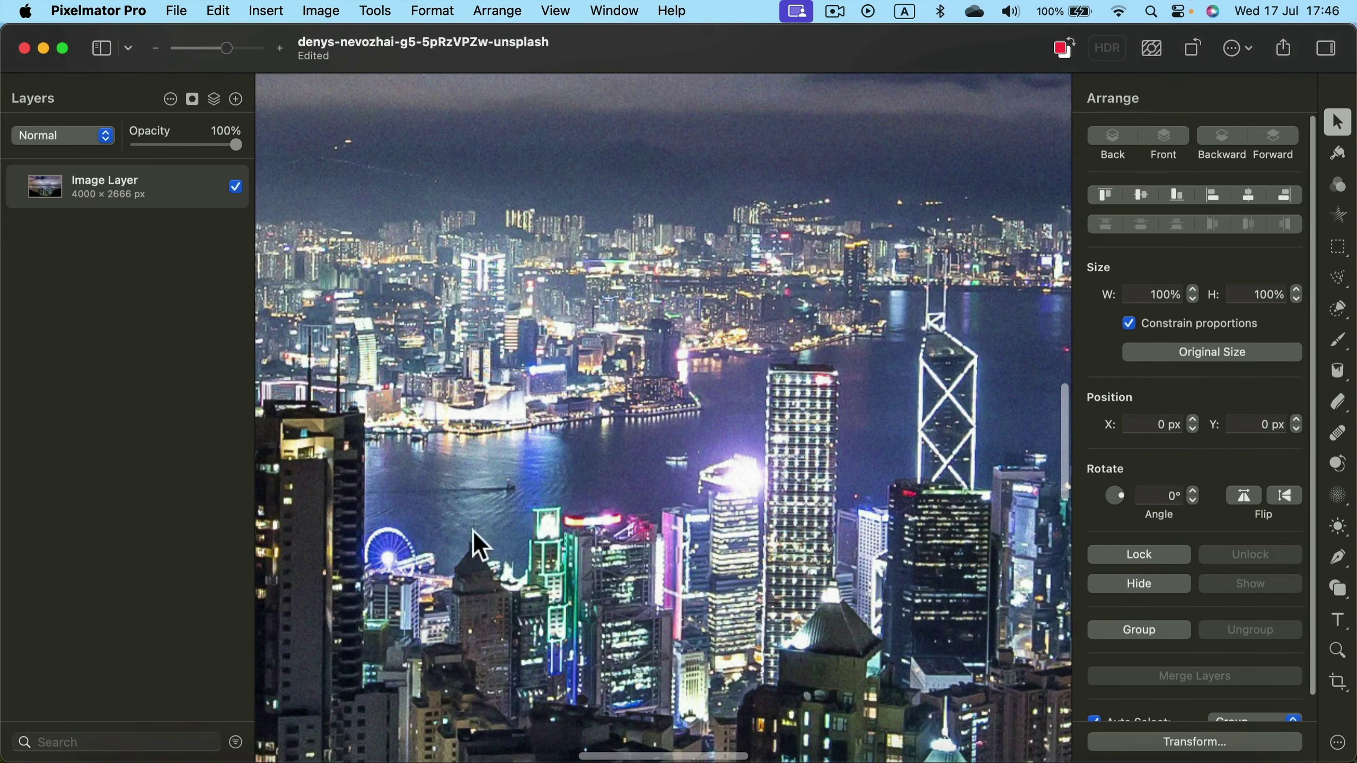
scroll(519, 584, down, 5)
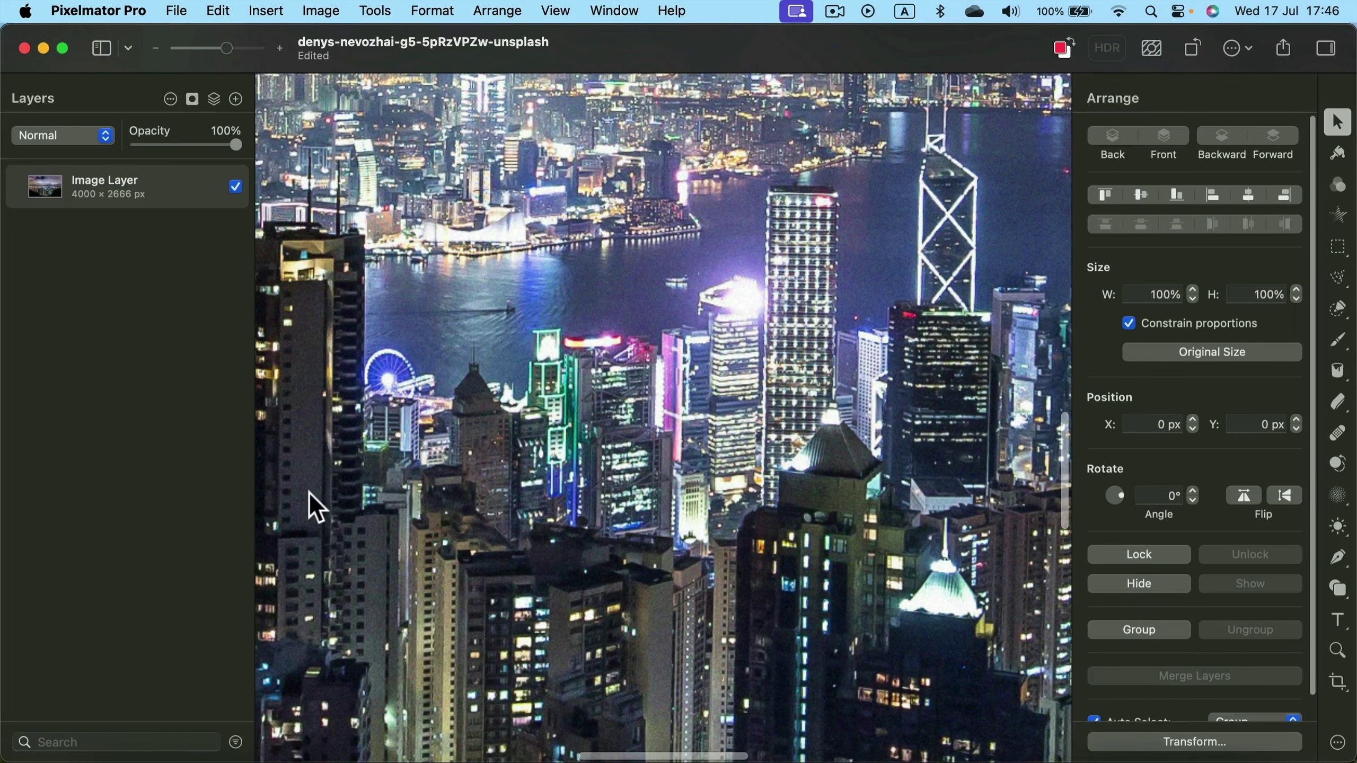
click(431, 11)
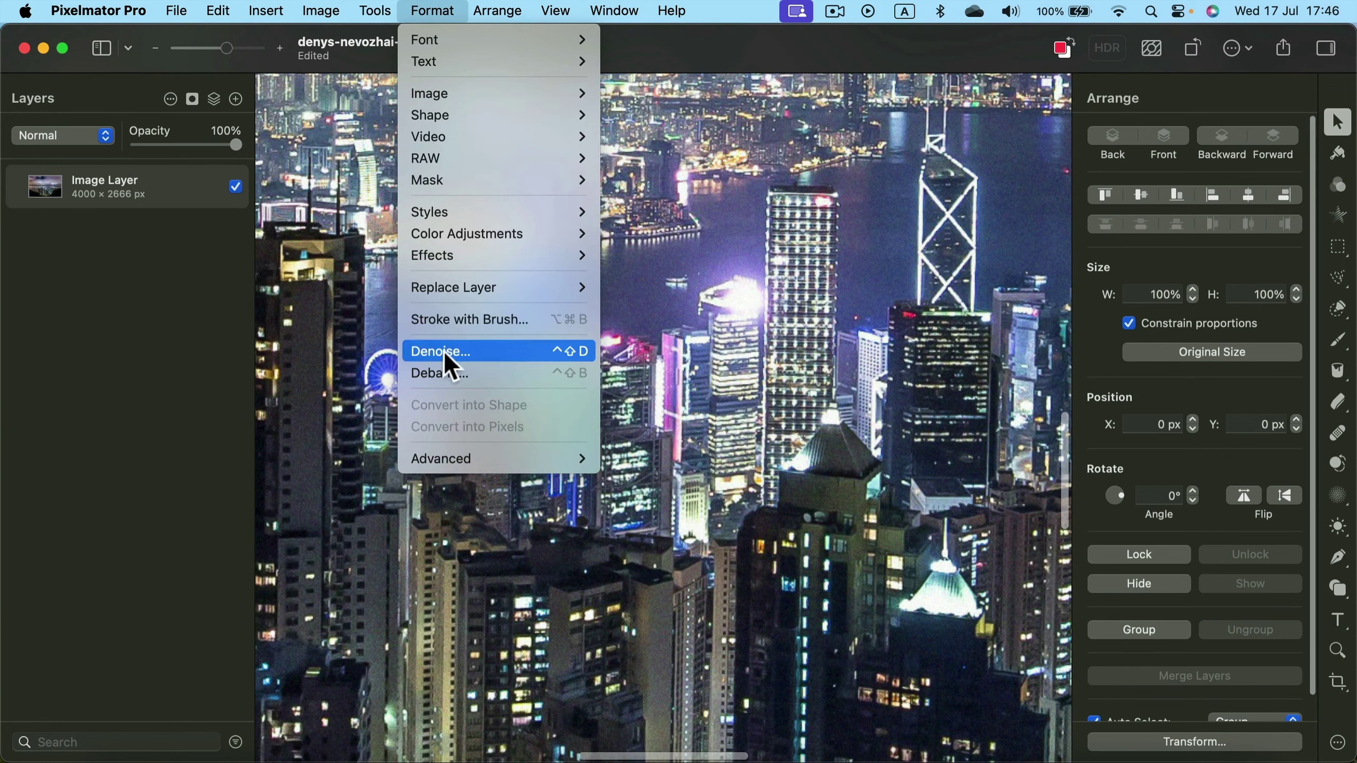
click(481, 353)
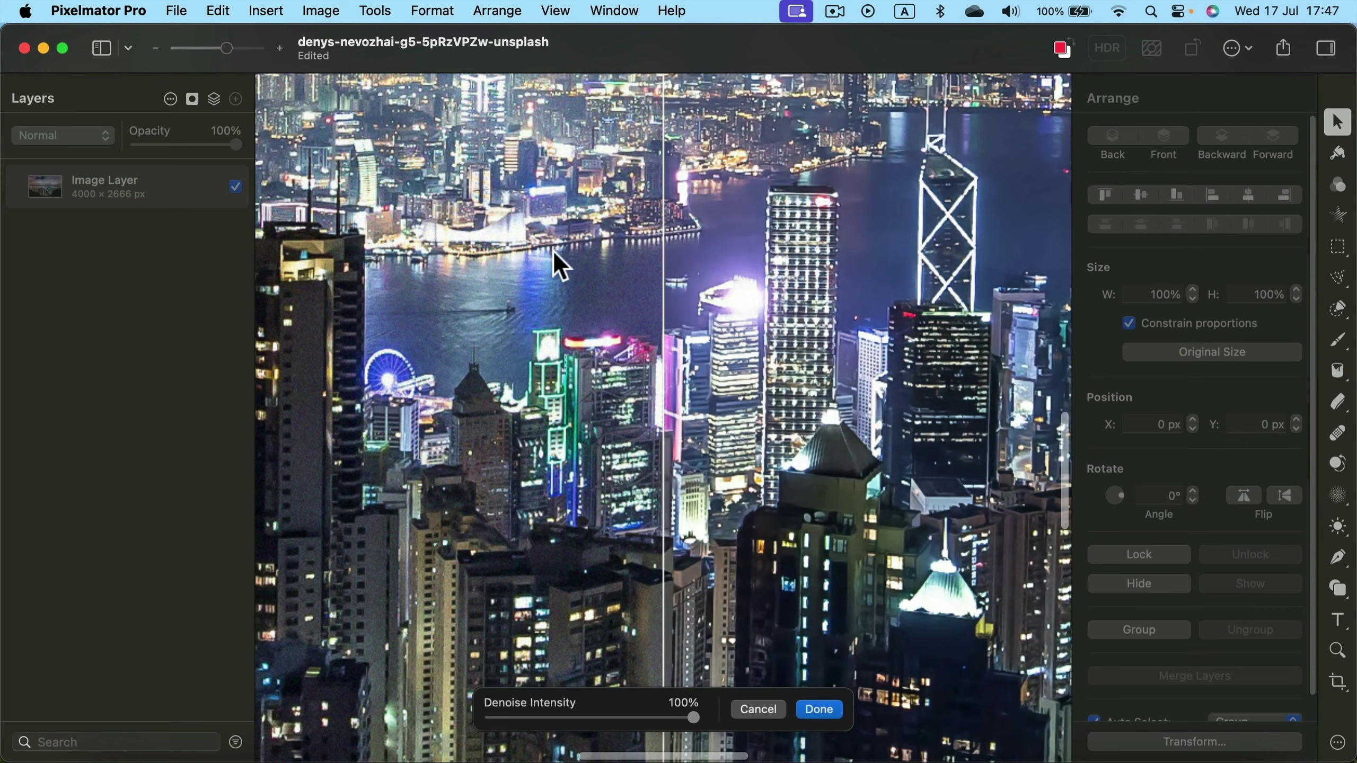
Compare the original and denoised harbour up close, and set the Denoise Intensity to 85%
click(238, 48)
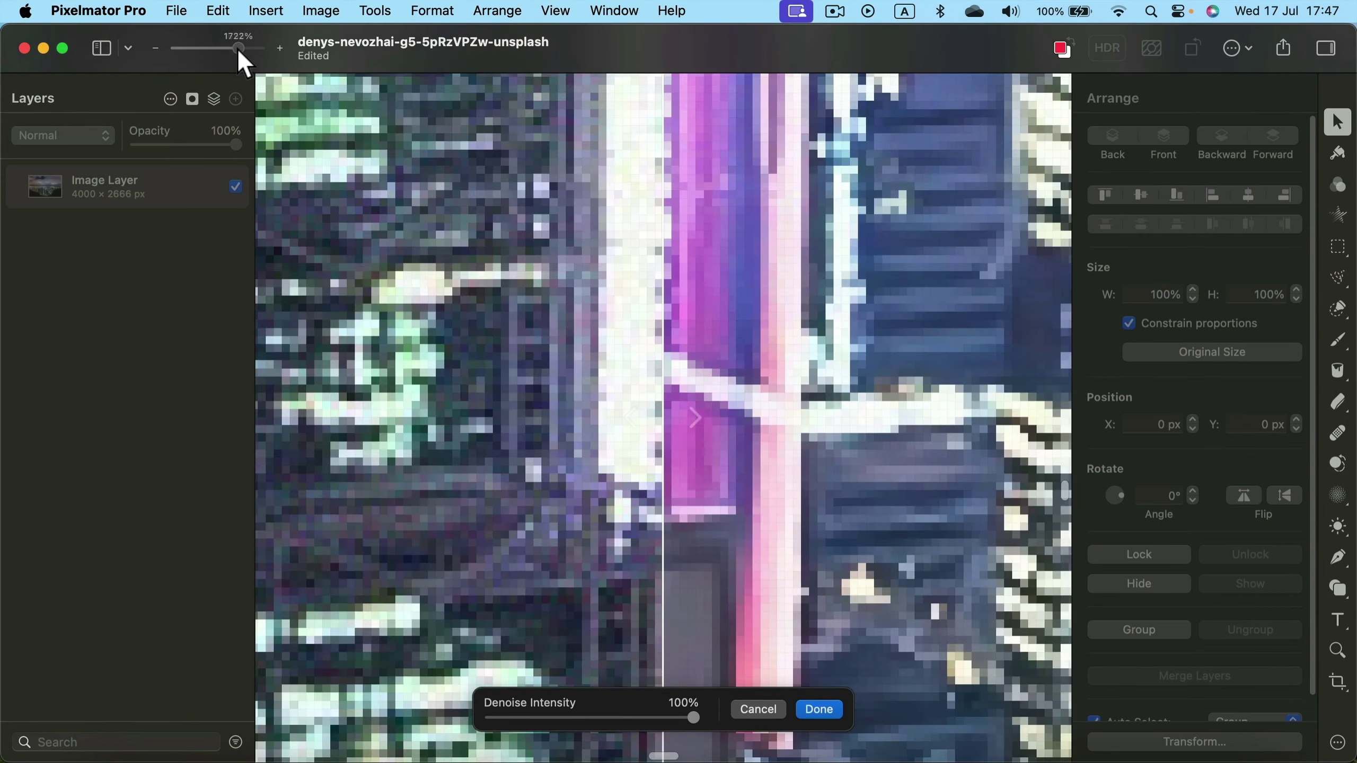
drag(238, 49, 229, 48)
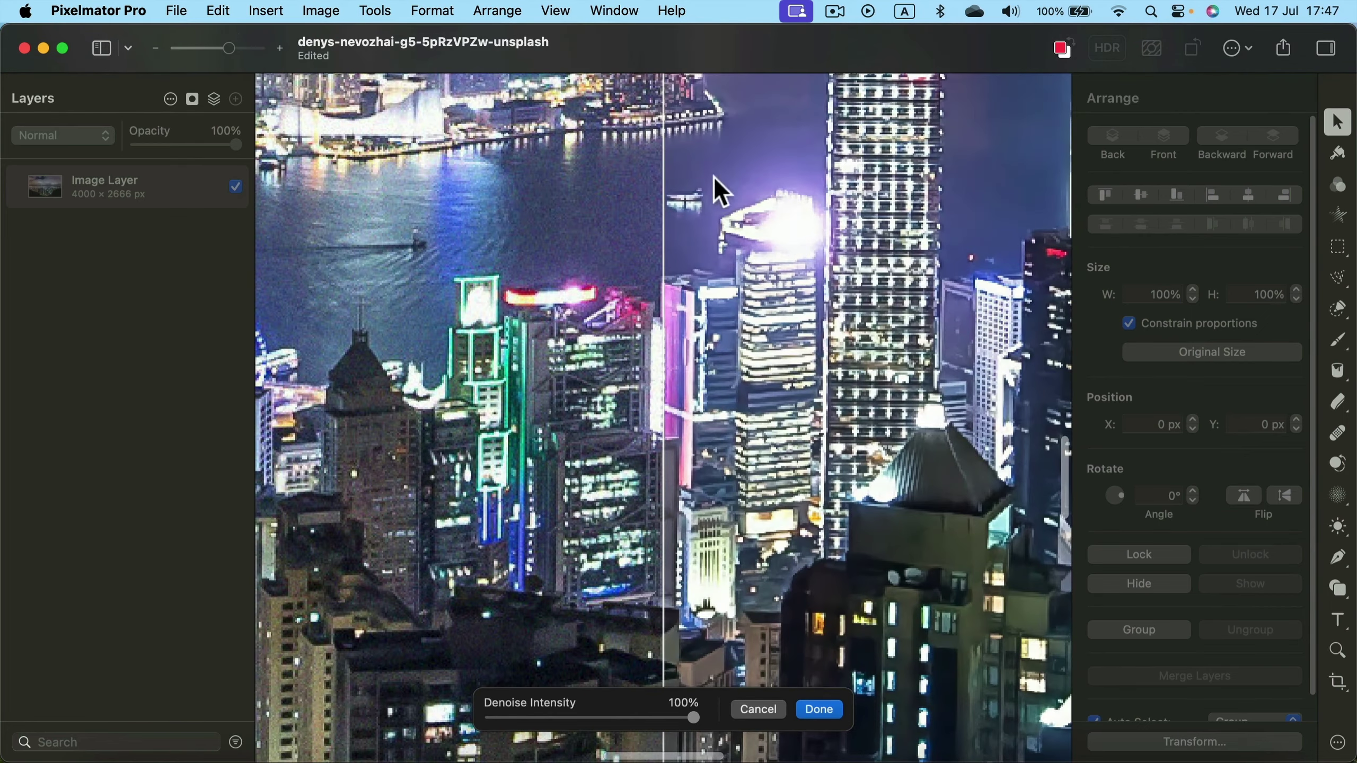
scroll(722, 191, up, 5)
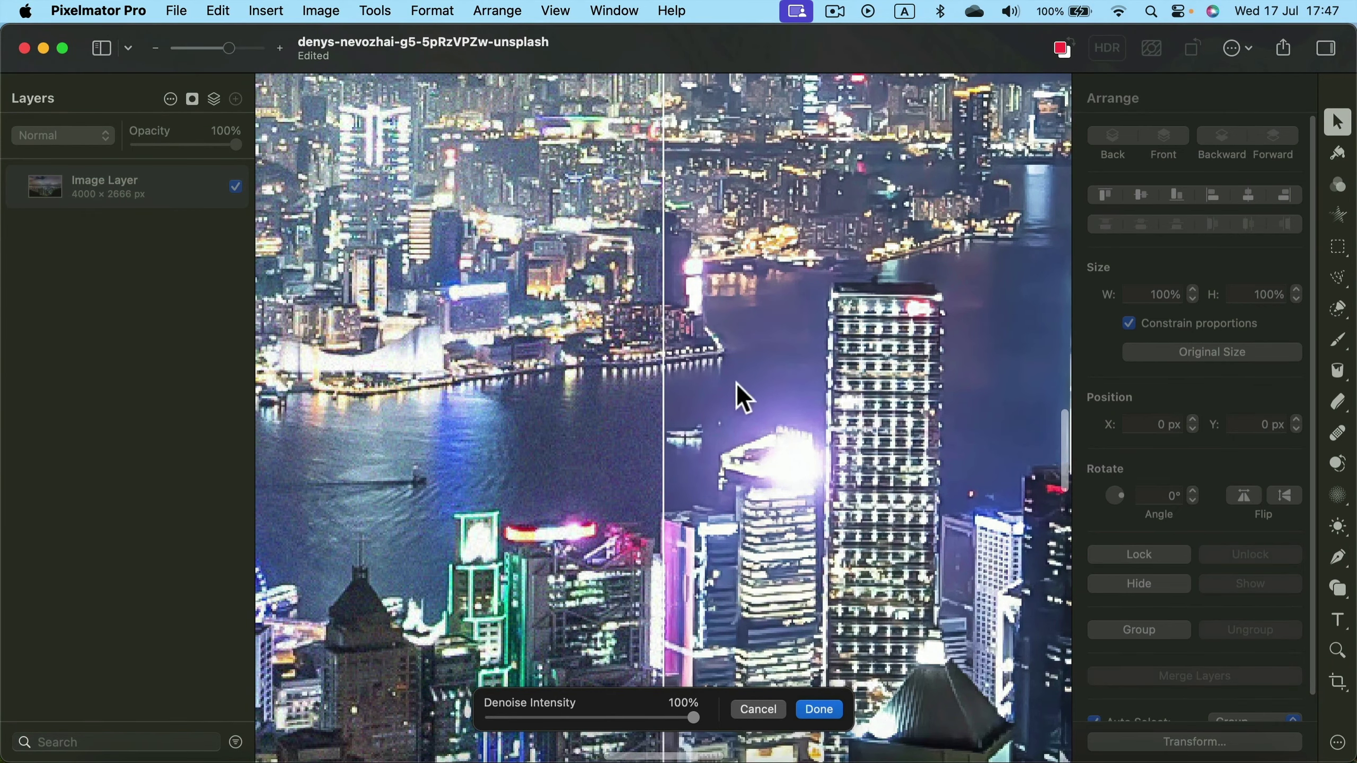
mouse_move(662, 408)
mouse_down()
mouse_move(300, 434)
mouse_move(703, 386)
mouse_move(576, 386)
mouse_move(370, 408)
mouse_move(833, 377)
mouse_move(539, 403)
mouse_move(652, 394)
mouse_up()
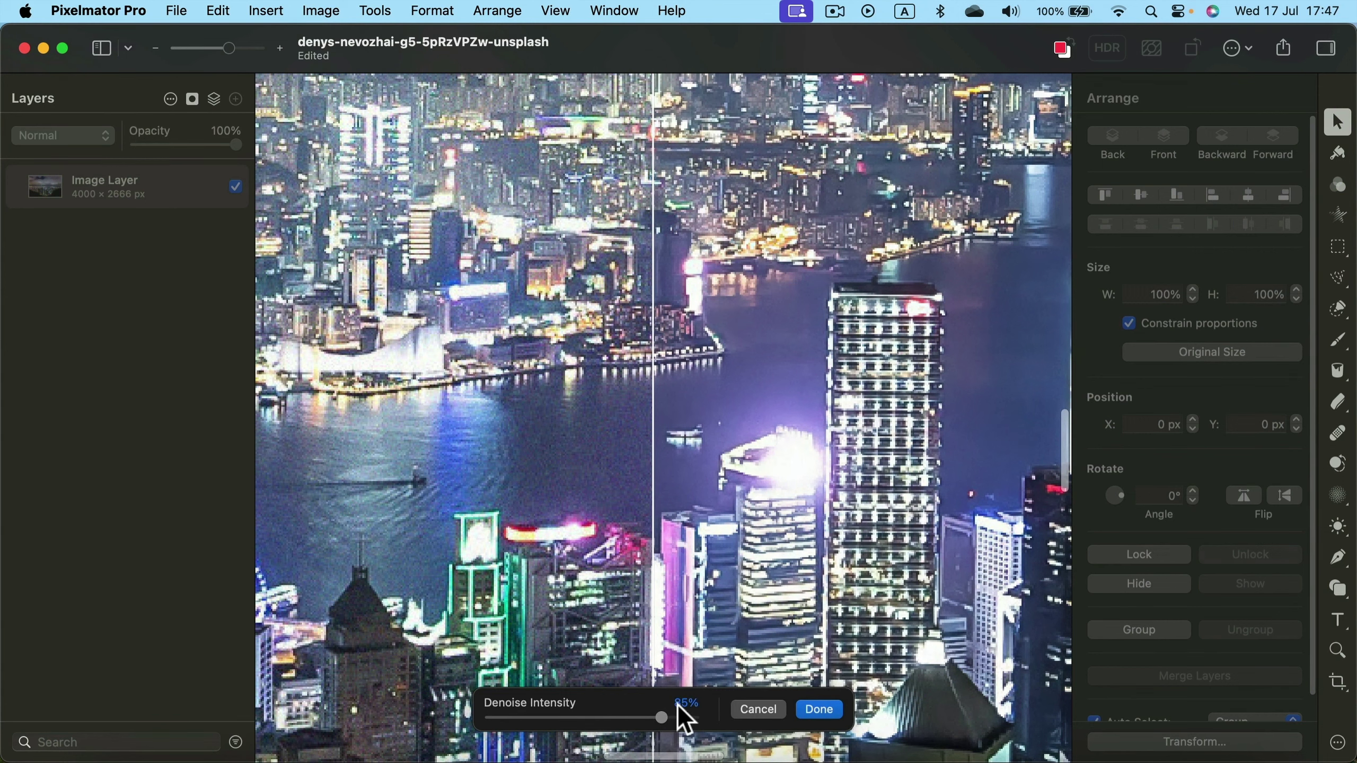
Compare the original and denoised halves over the water and the dark buildings using the split divider
drag(650, 405, 516, 435)
drag(590, 423, 651, 425)
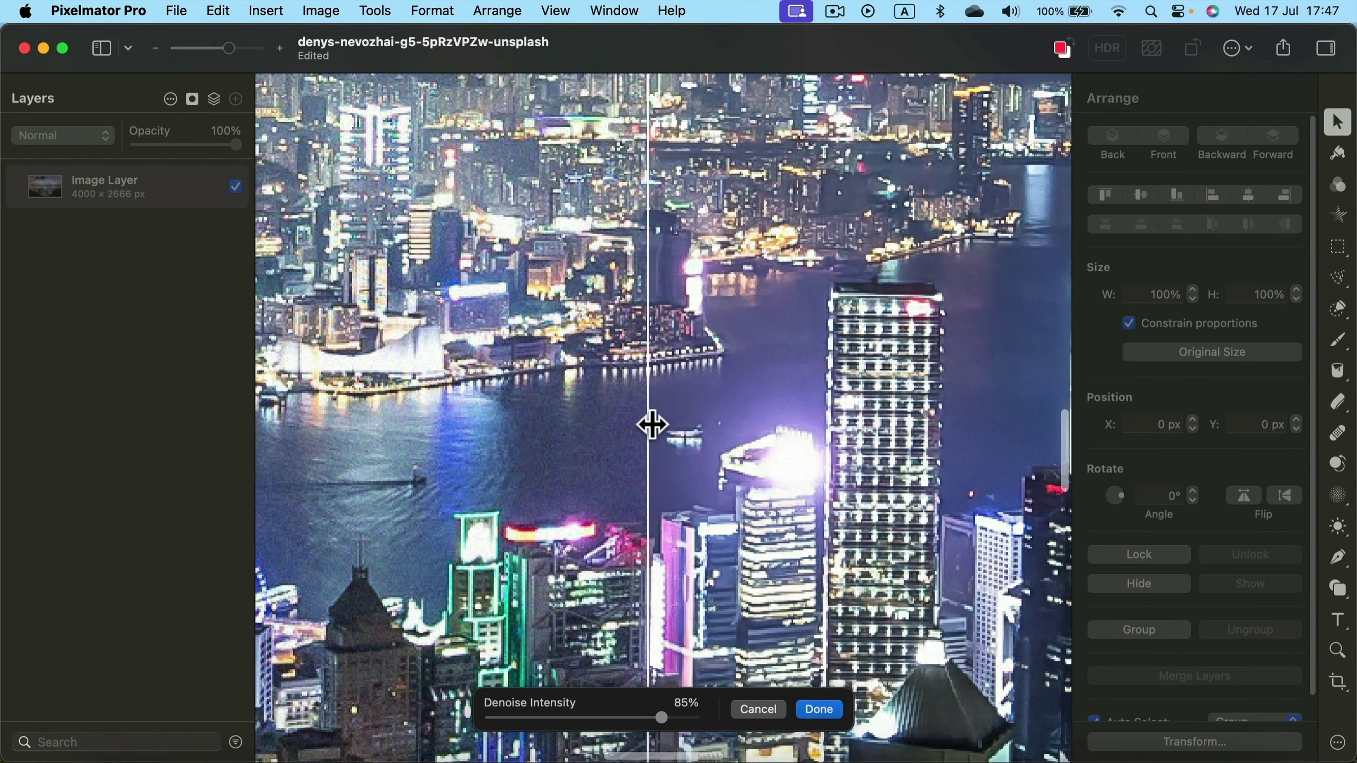
scroll(734, 488, down, 10)
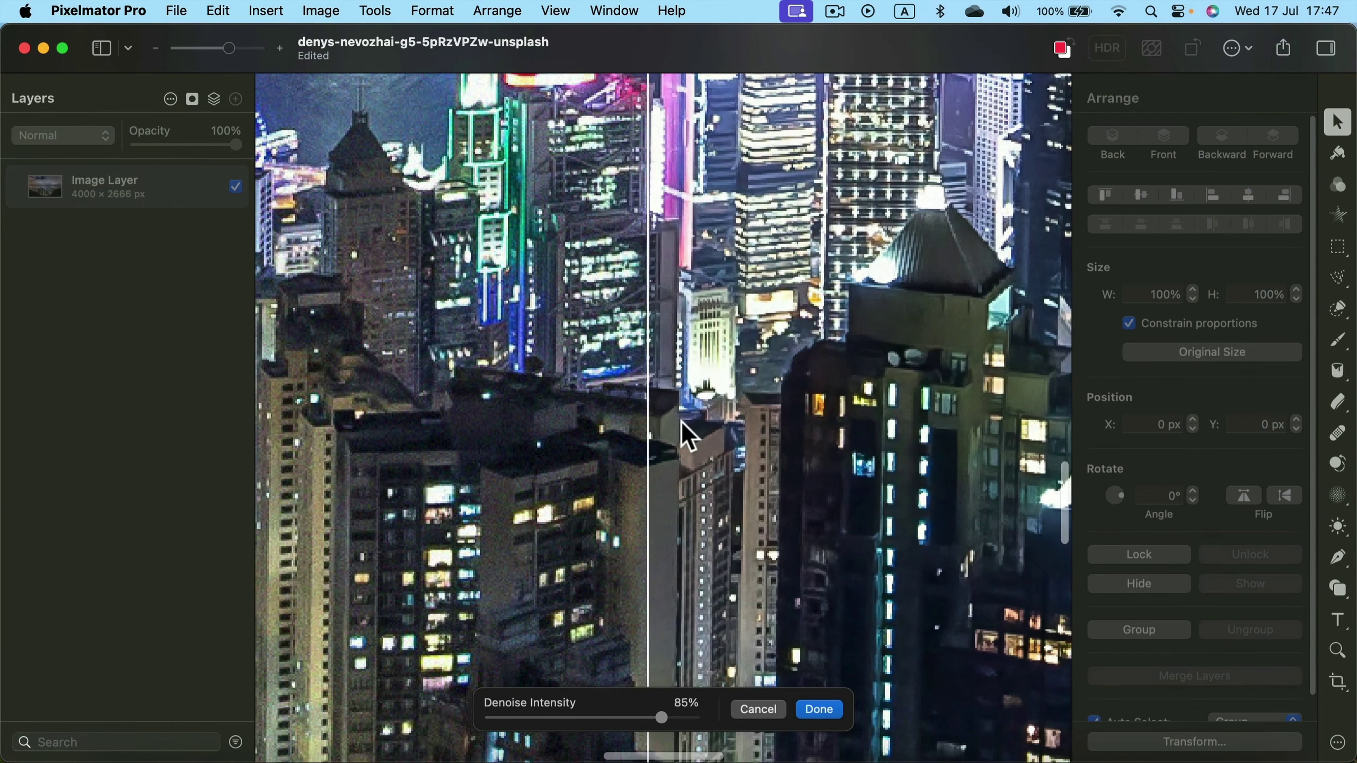
Set the Denoise Intensity to 83% and compare the original and denoised dark buildings using the split divider
scroll(689, 449, down, 2)
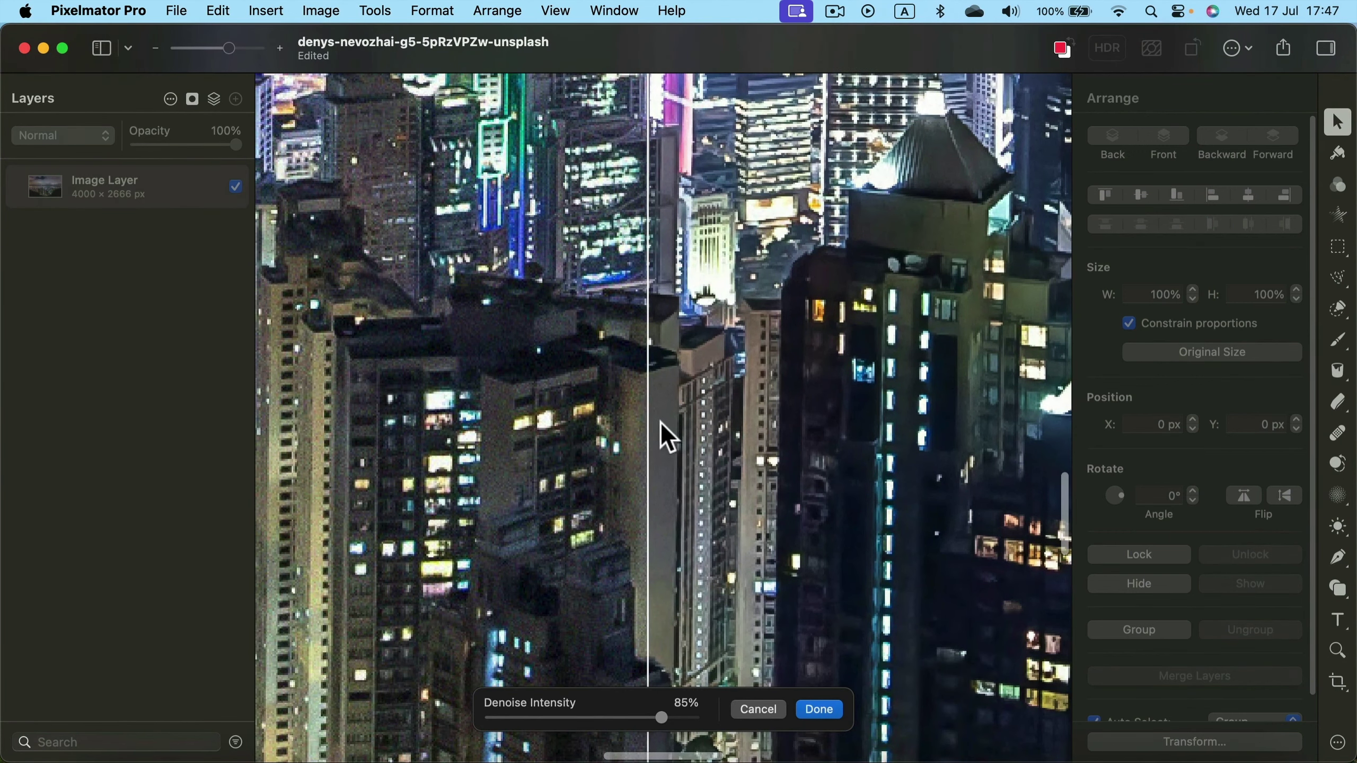
drag(648, 432, 613, 449)
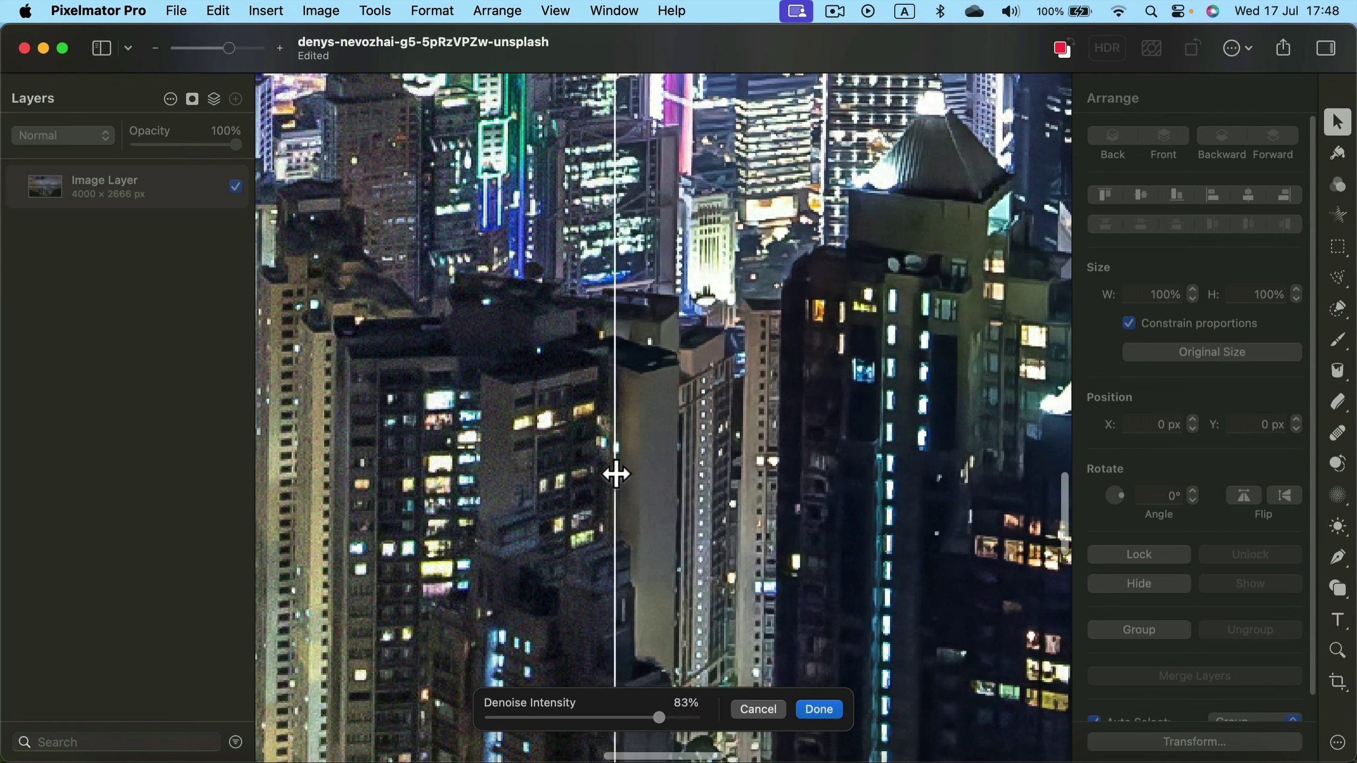
mouse_move(615, 472)
mouse_down()
mouse_move(709, 474)
mouse_move(624, 473)
mouse_move(638, 470)
mouse_up()
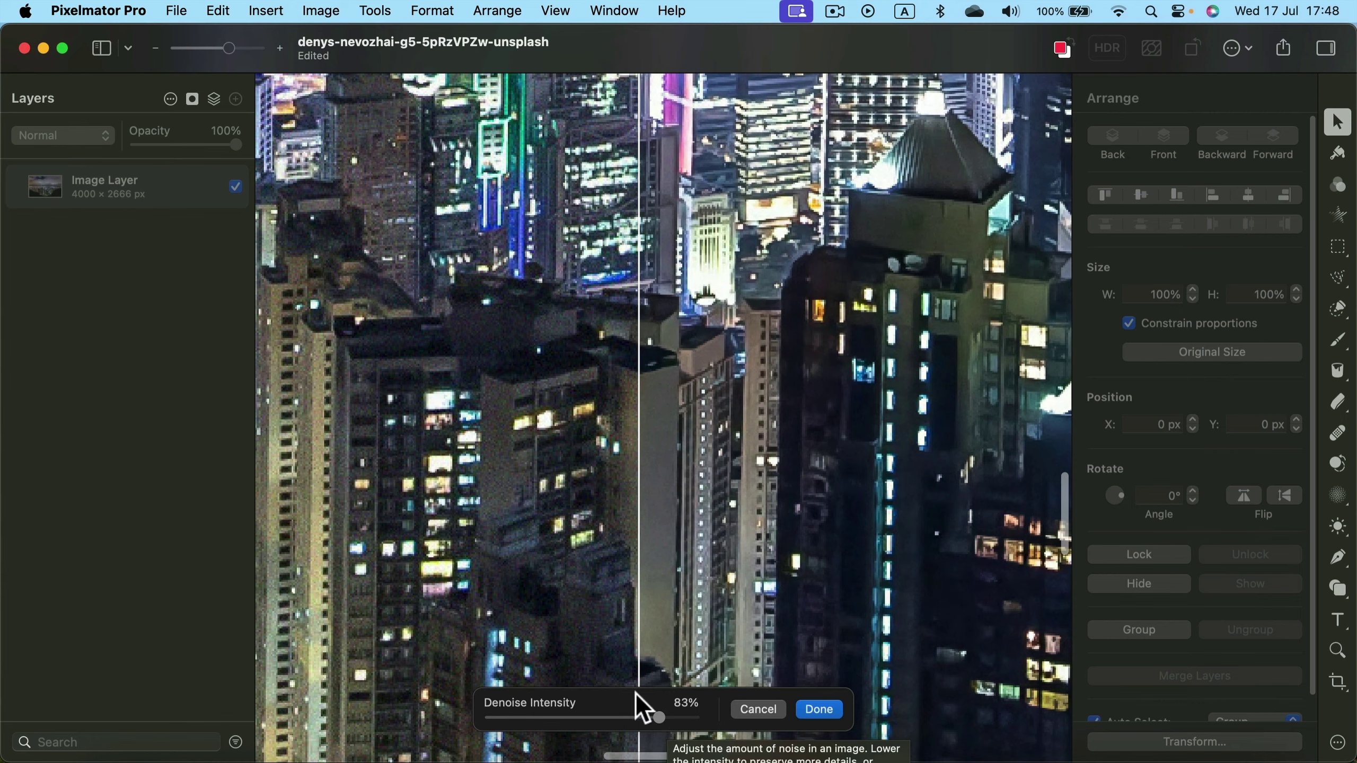
Compare the original and denoised halves over the harbour, distant skyline and cloudy sky, and apply the Denoise
scroll(784, 355, up, 5)
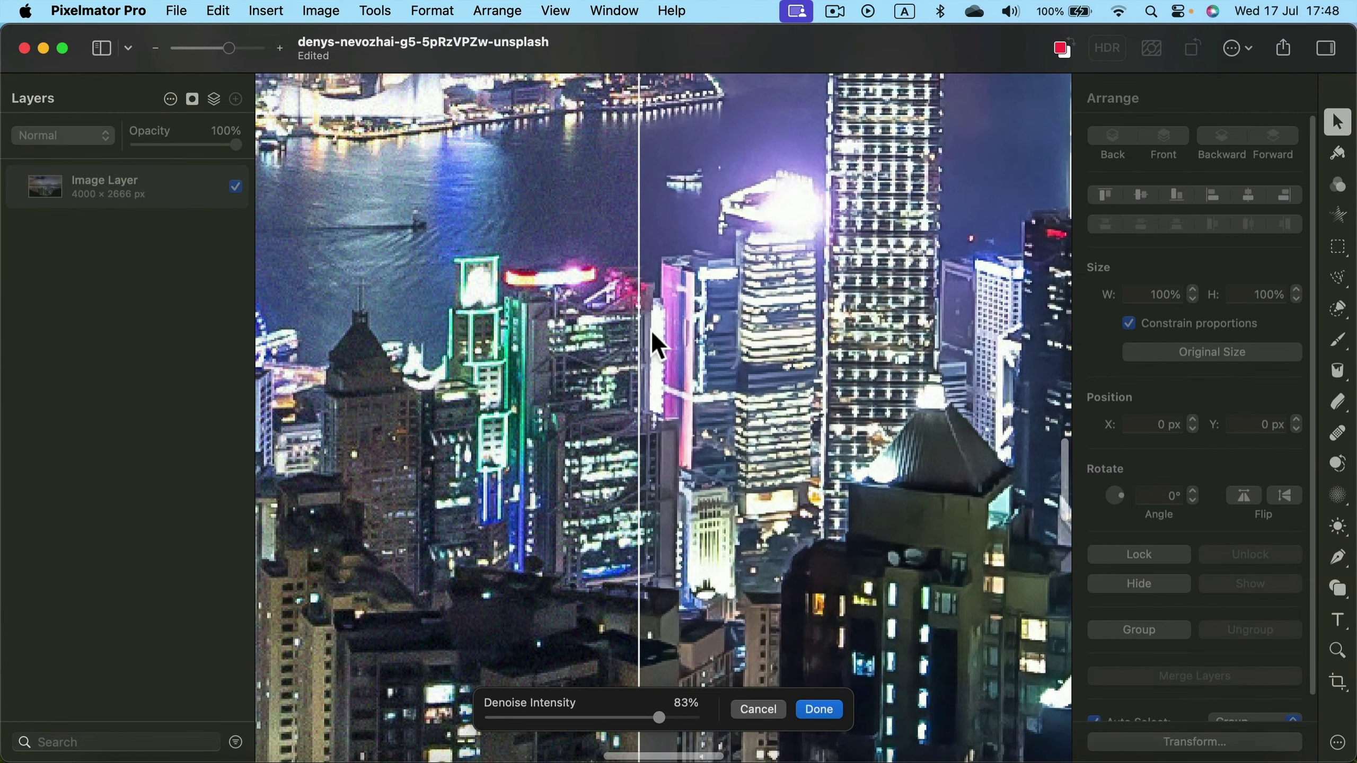
scroll(650, 328, up, 5)
scroll(647, 330, up, 5)
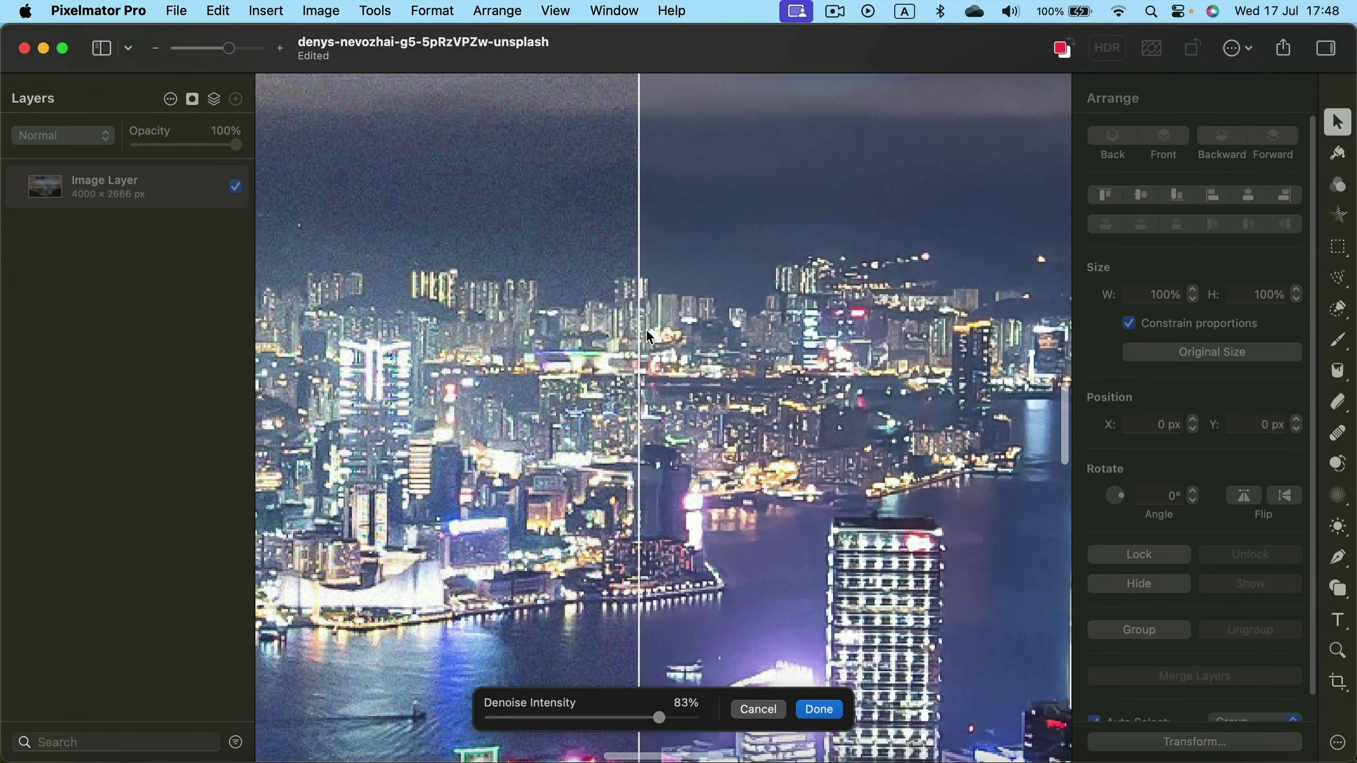
scroll(647, 328, up, 4)
scroll(648, 328, up, 4)
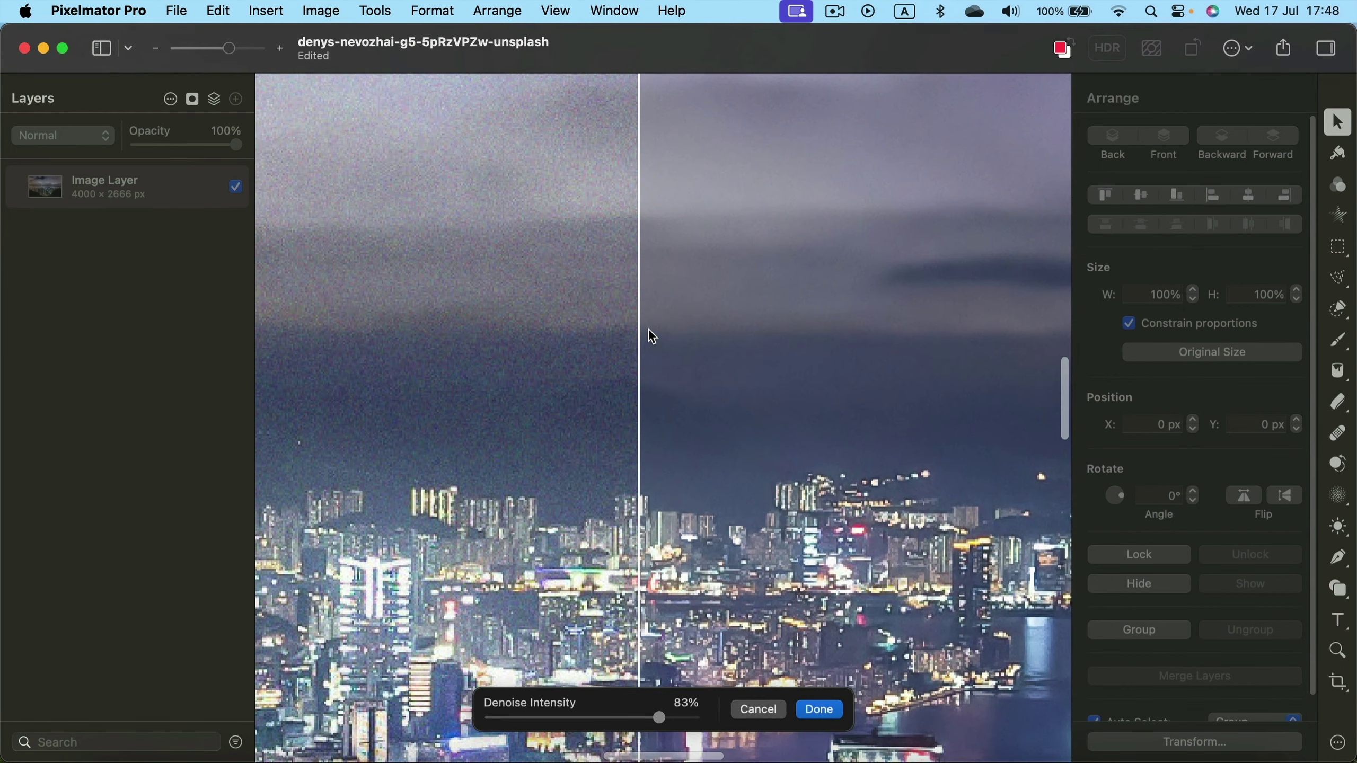
scroll(648, 328, down, 5)
click(820, 711)
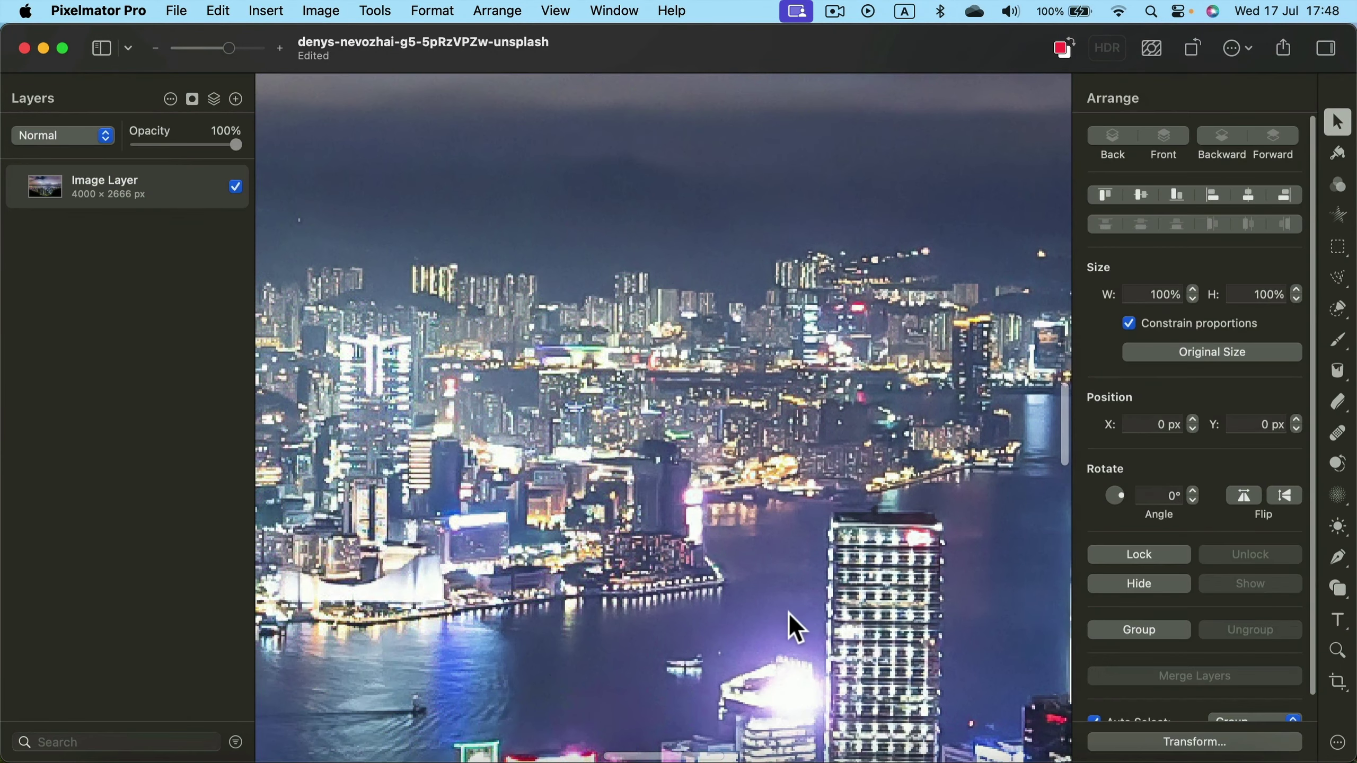
Examine the denoised towers, streets and harbour up close, and view the cityscape as a whole
scroll(662, 460, down, 5)
scroll(663, 461, down, 15)
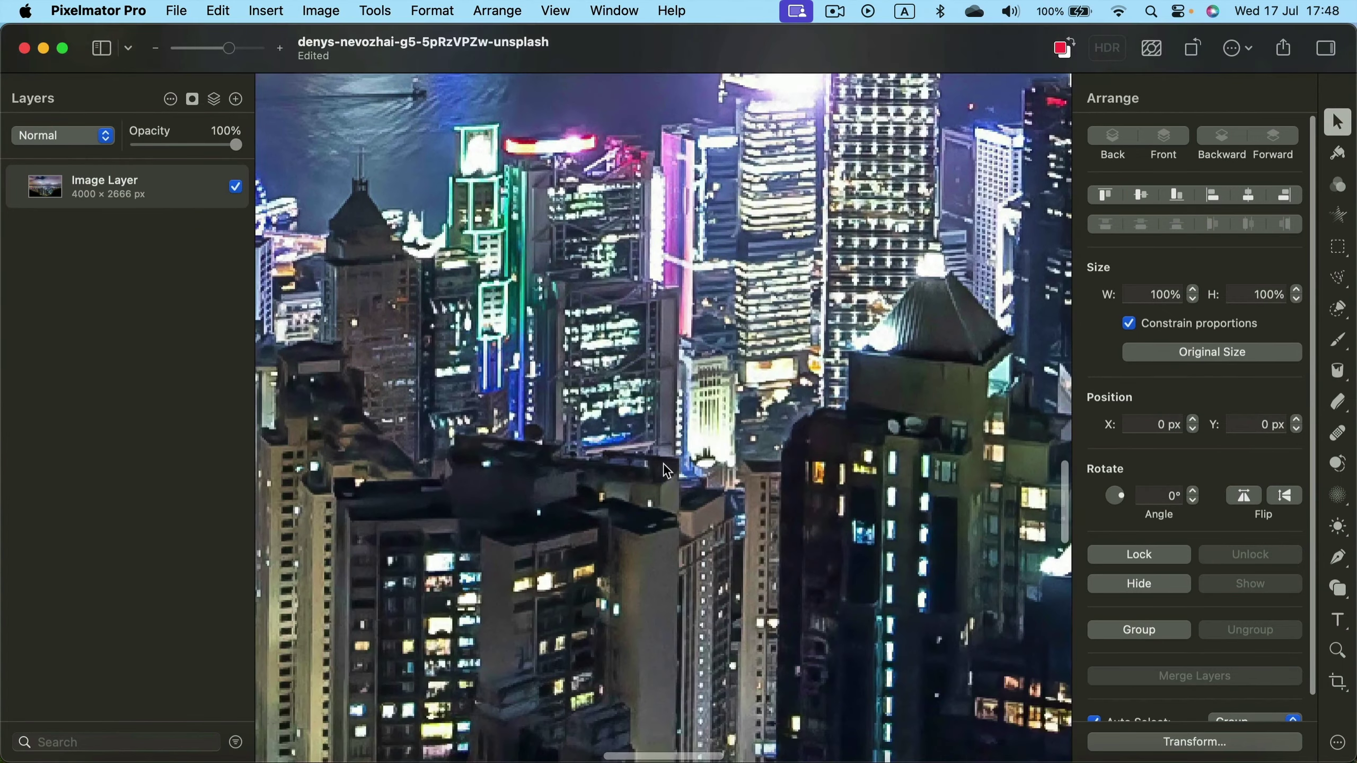
scroll(665, 470, down, 12)
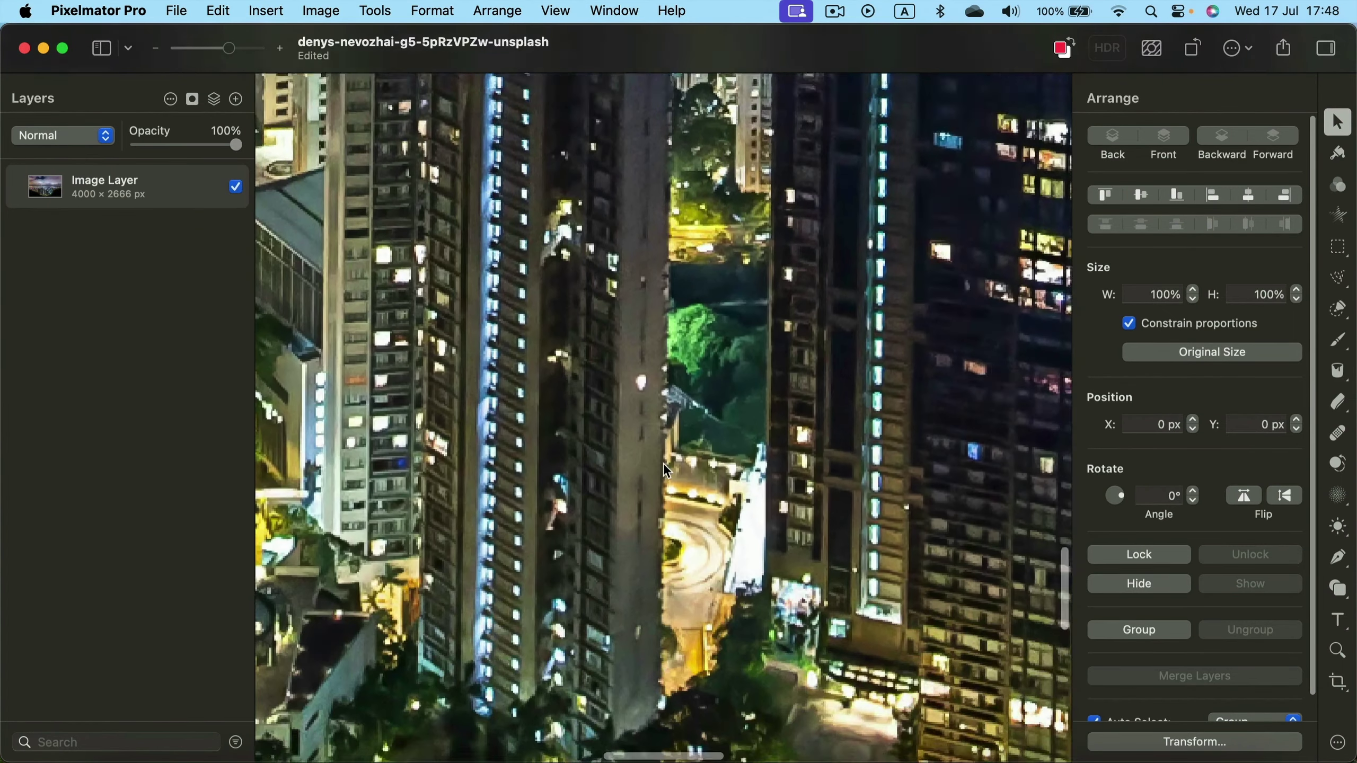
scroll(662, 463, up, 20)
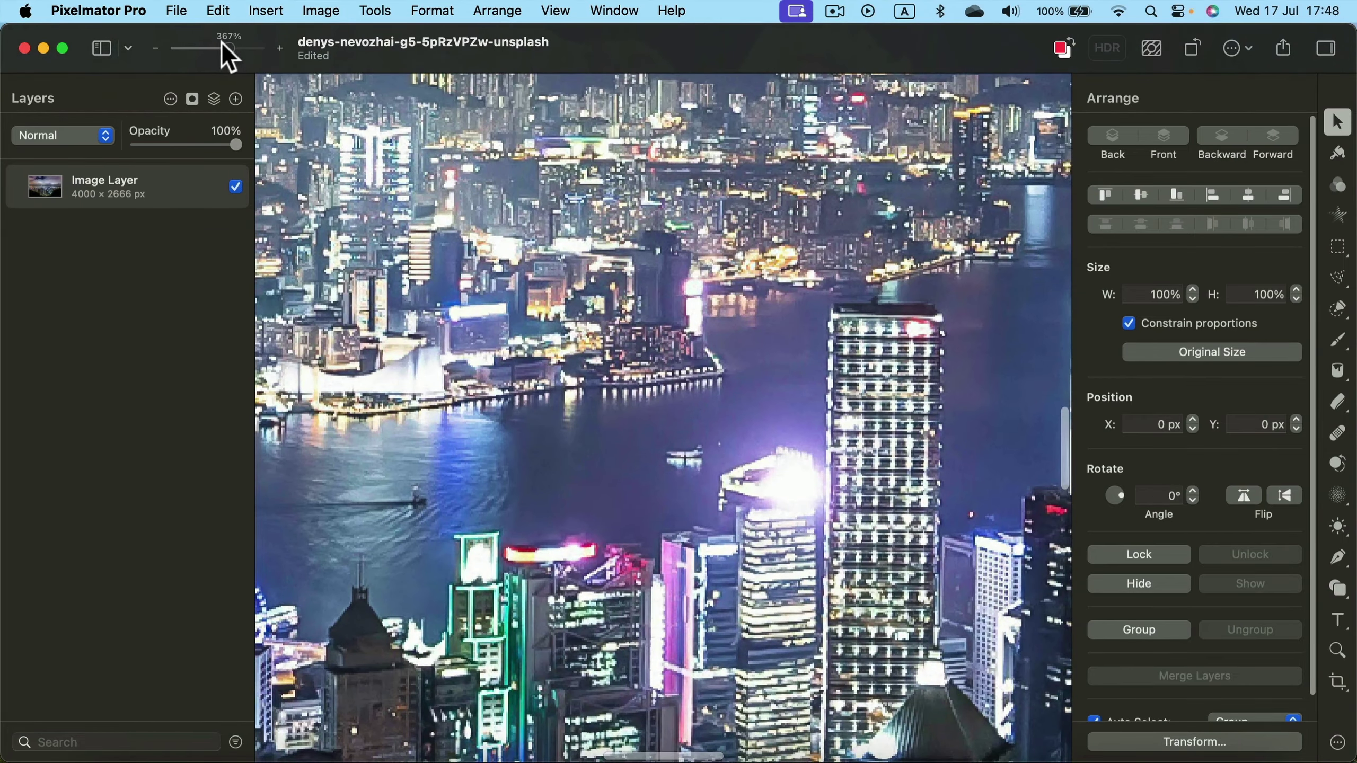
drag(221, 42, 209, 42)
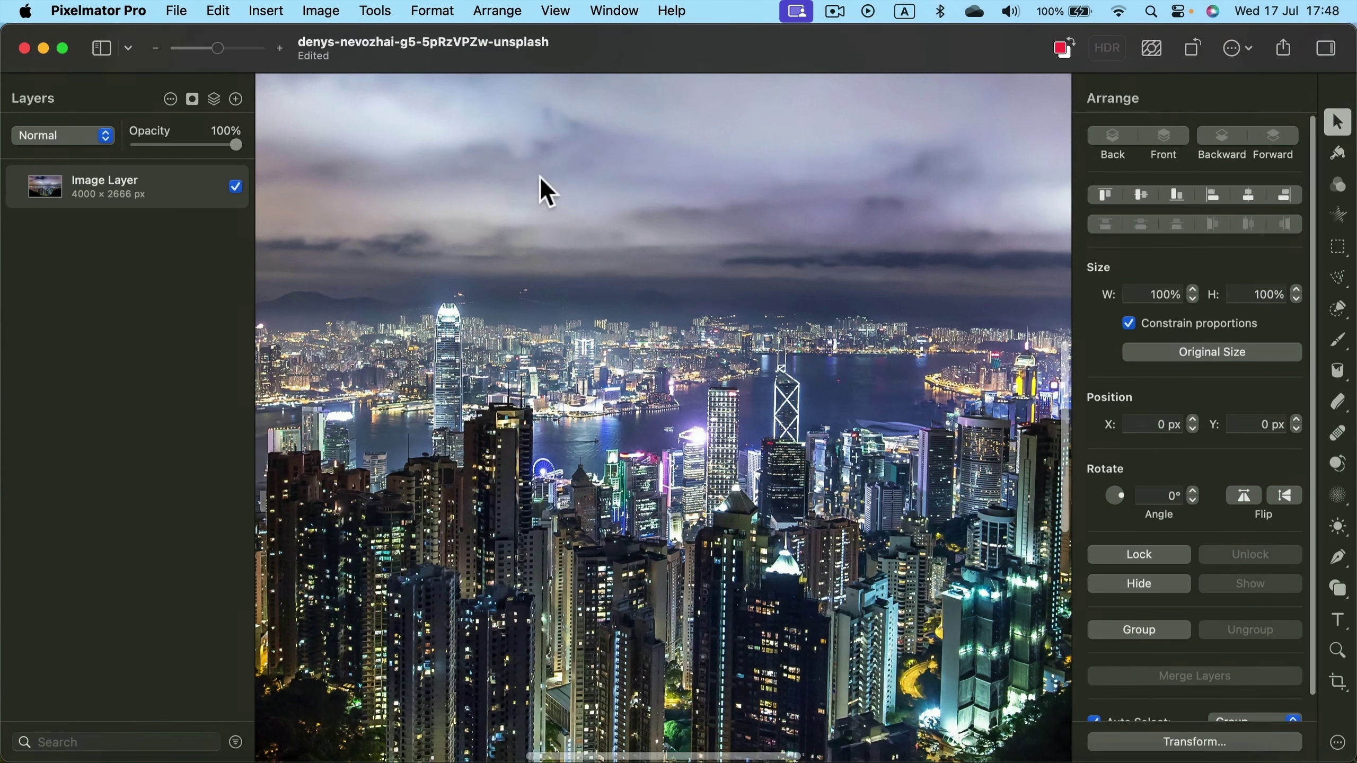
Open the export settings for the denoised cityscape photo
click(177, 12)
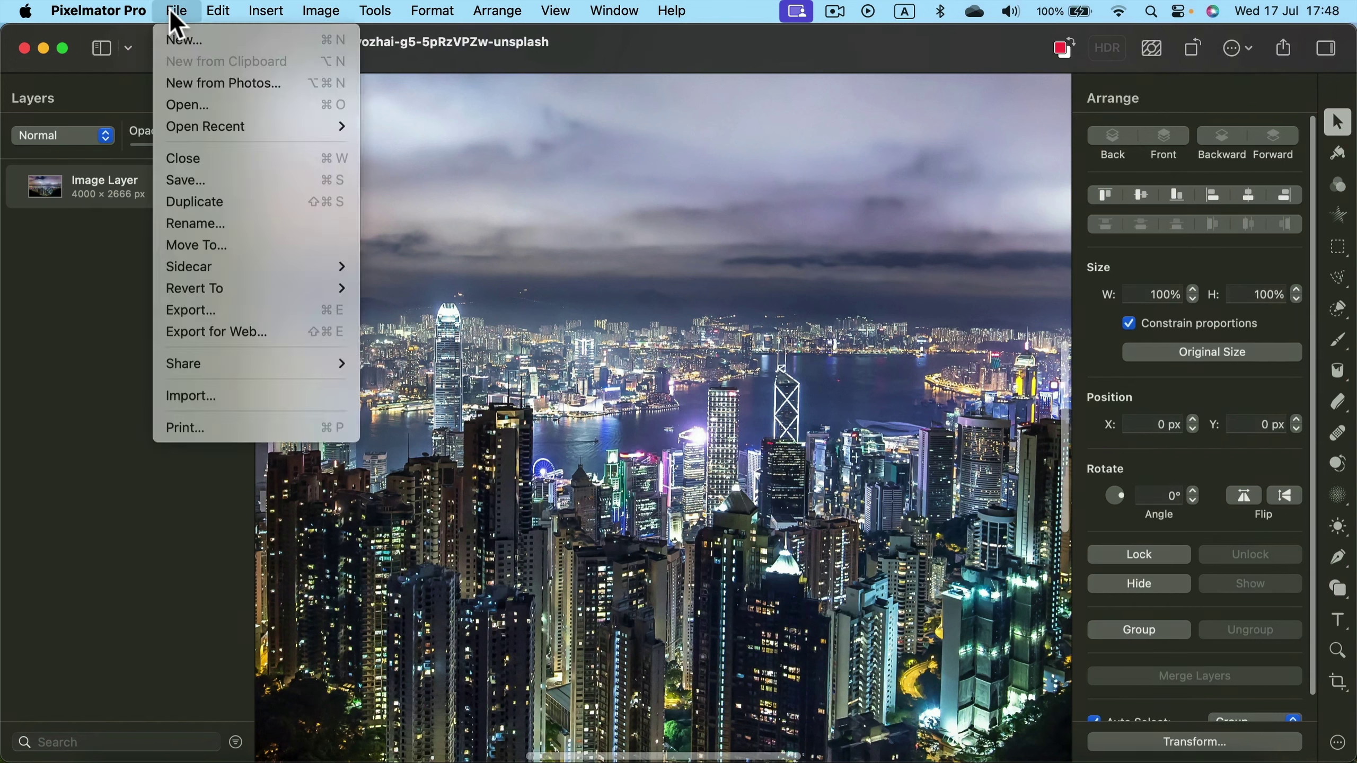
click(196, 310)
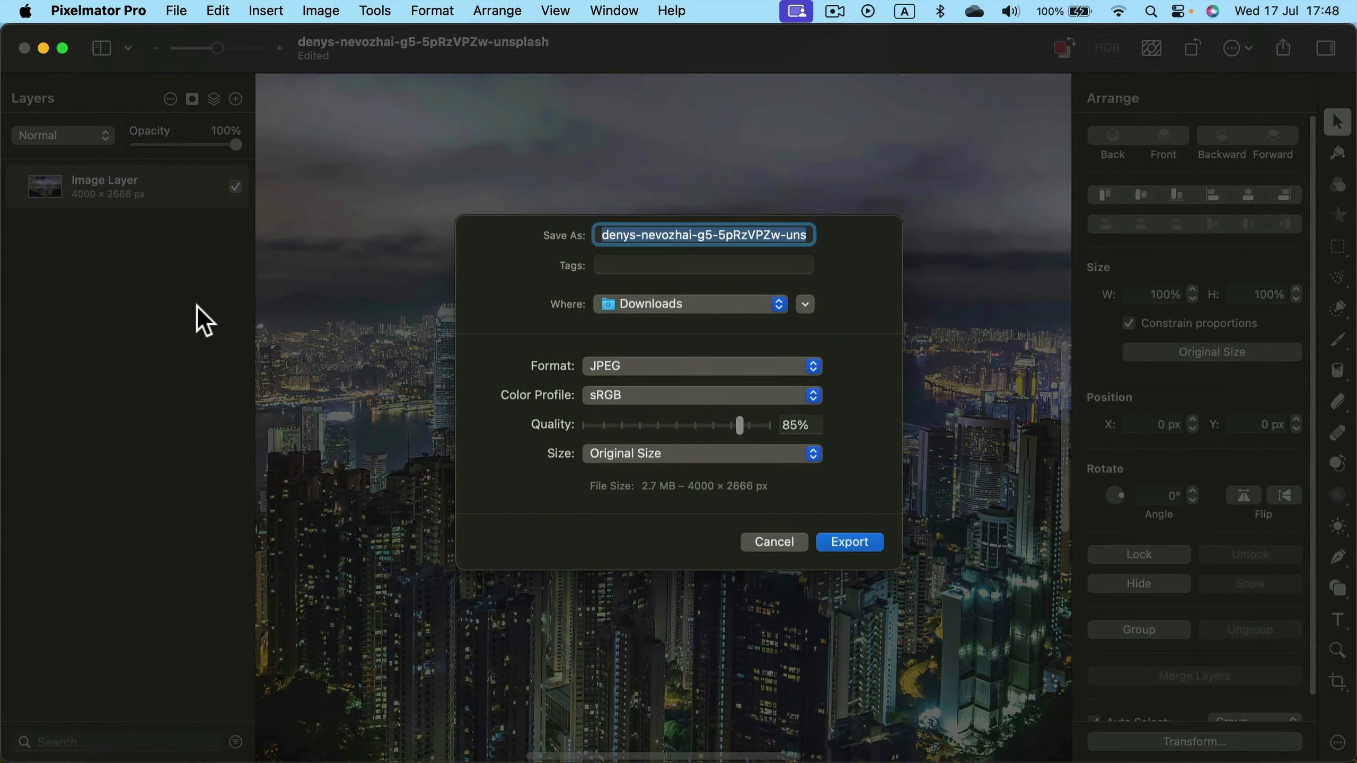